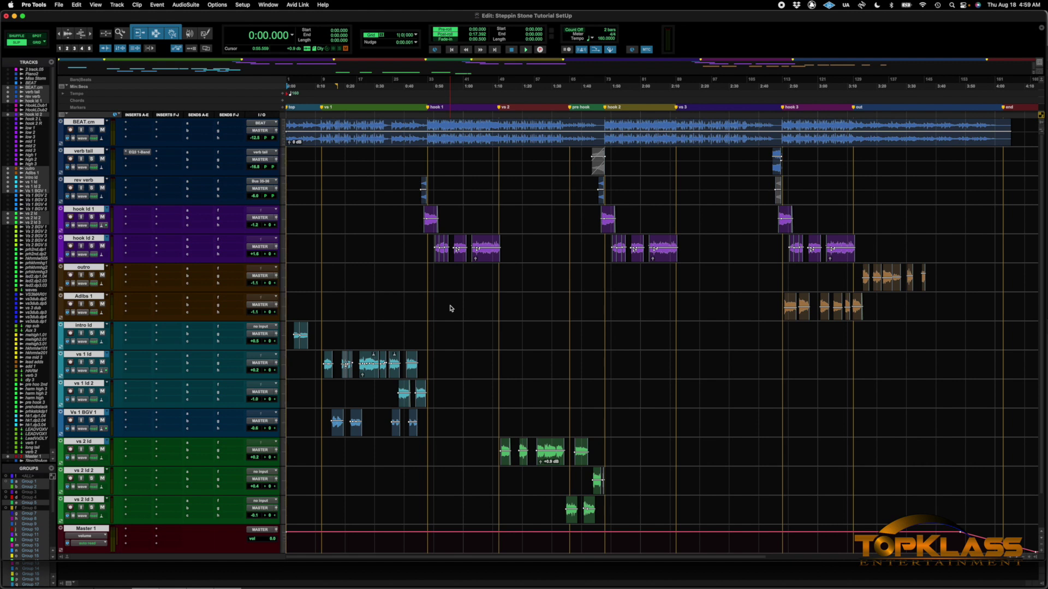
Play the session and insert Auto-Tune Pro (mono) on the vs 1 ld track
key("space")
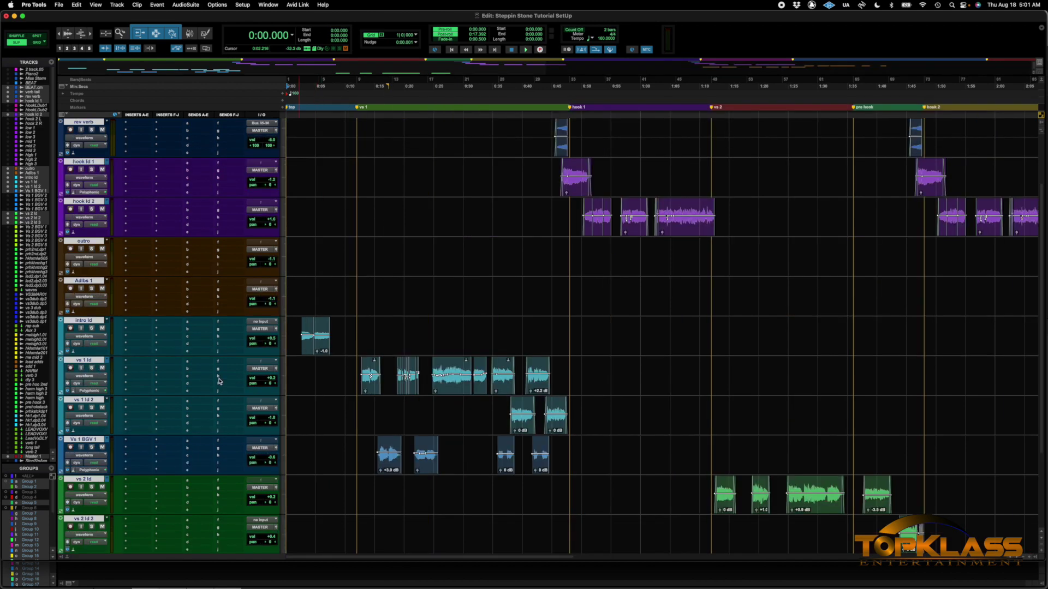
left_click(128, 363)
type("auto")
key("Down")
key("Down")
key("Down")
key("Down")
key("Down")
key("Down")
key("Down")
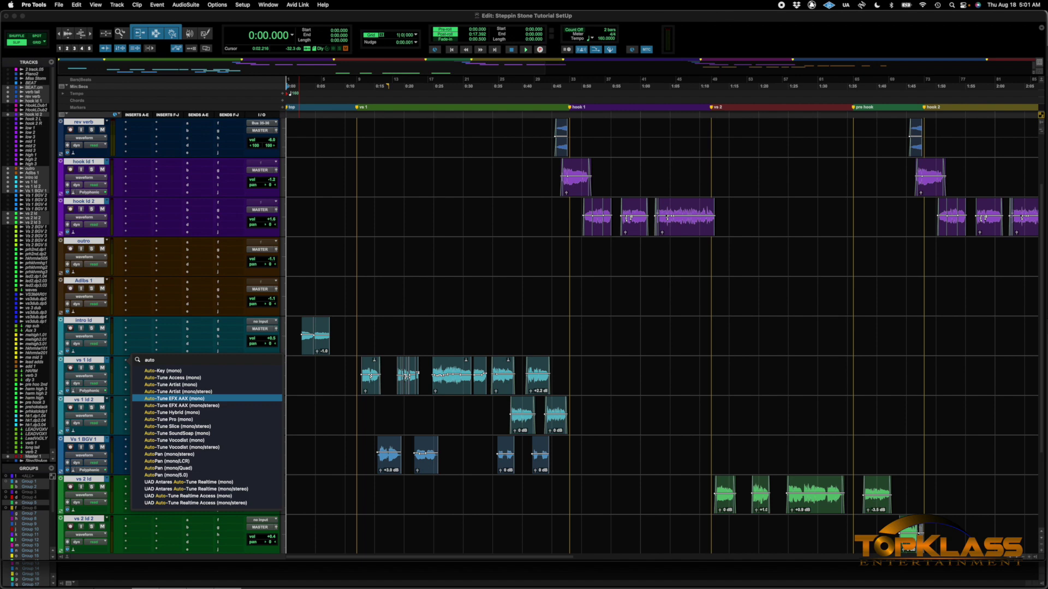
key("Return")
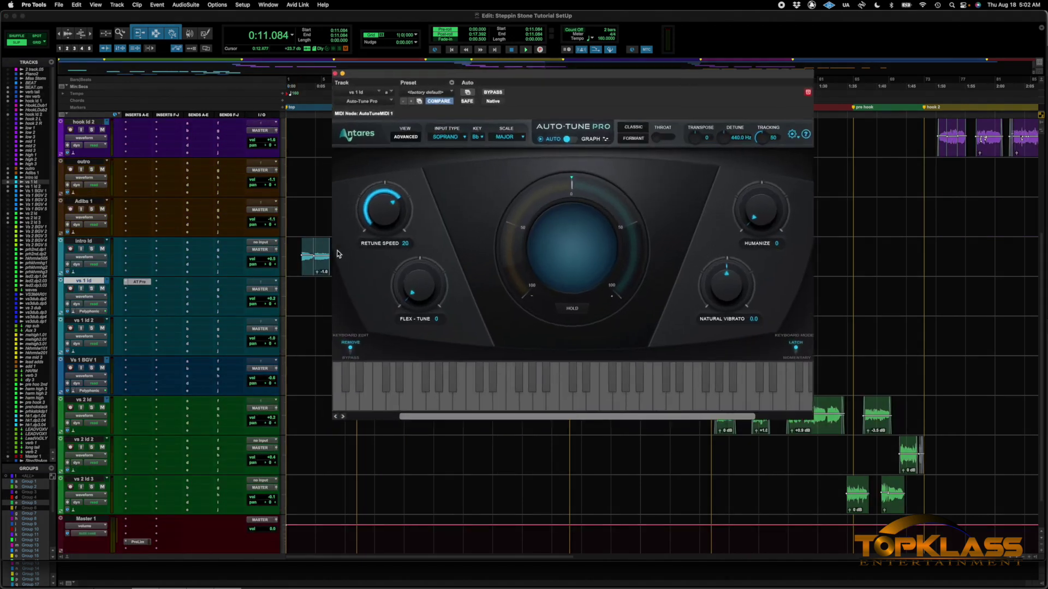
Set Auto-Tune Pro's retune speed to 48, natural vibrato to -4.7 and humanize to 51
left_click(97, 289)
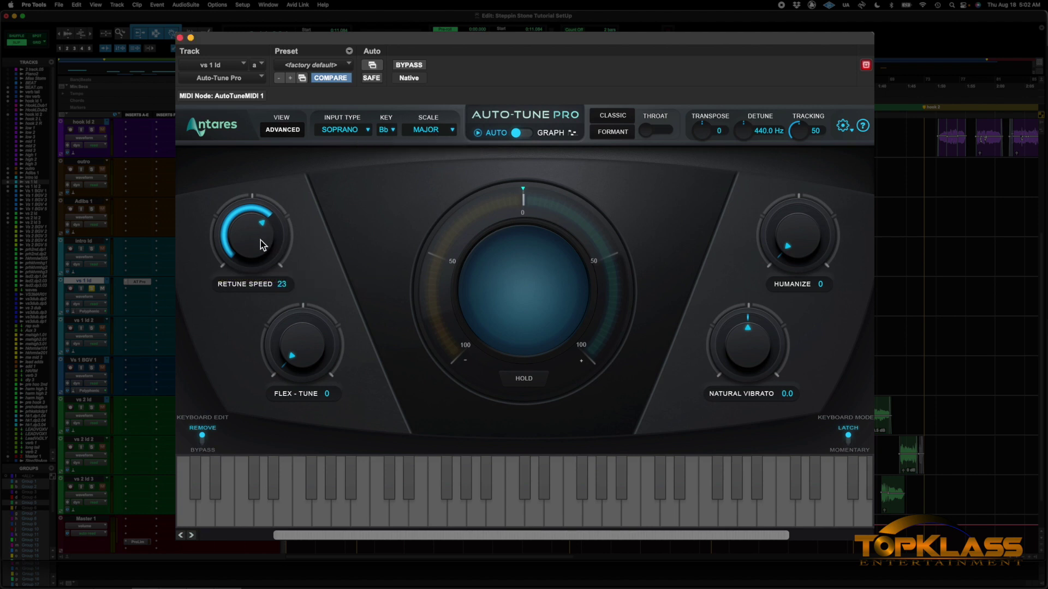
left_click_drag(262, 237, 258, 255)
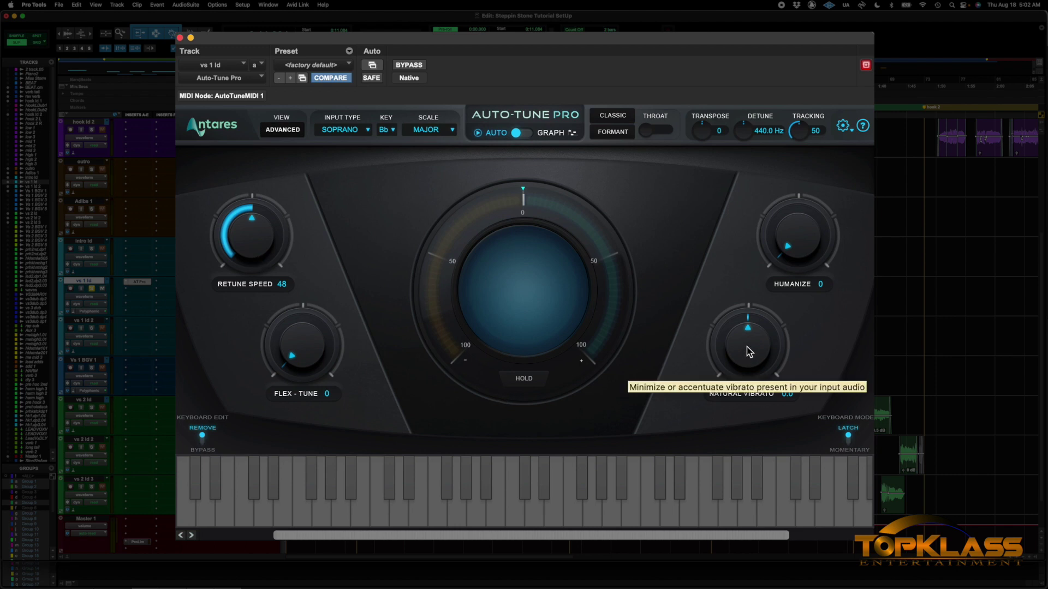
left_click_drag(745, 349, 749, 377)
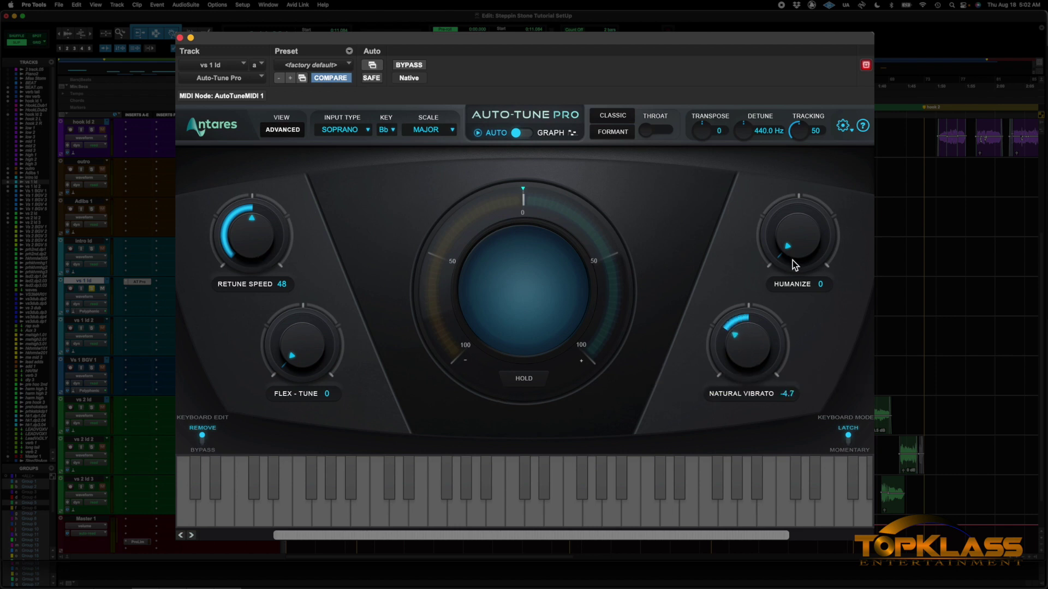
left_click_drag(794, 244, 801, 180)
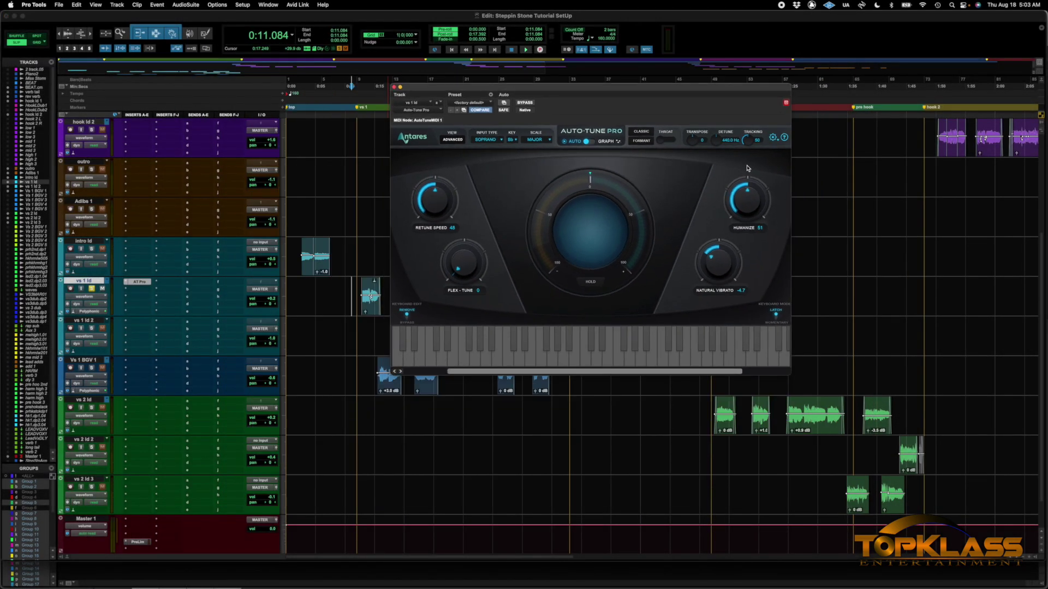
During playback, lower retune speed to 34, then 26 and beyond, adjusting vibrato and humanize
key("space")
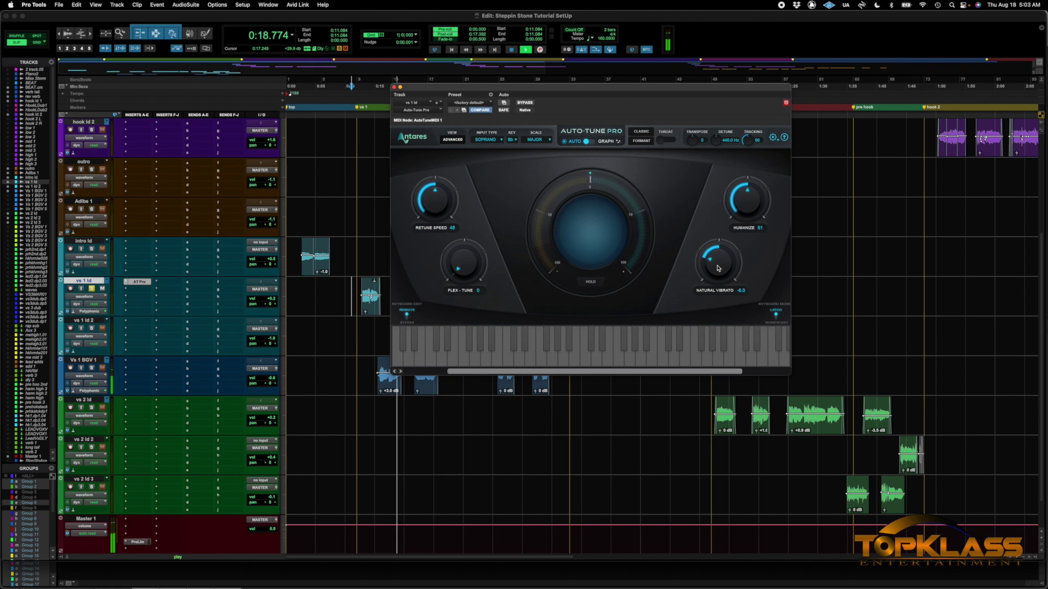
left_click_drag(718, 268, 719, 266)
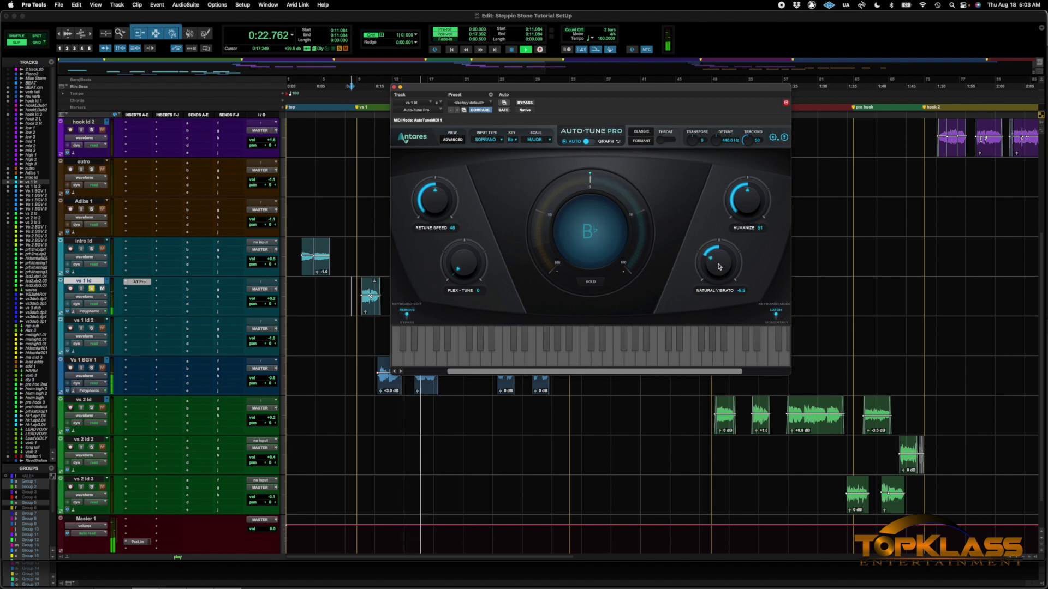
left_click_drag(436, 201, 438, 206)
left_click_drag(715, 261, 716, 252)
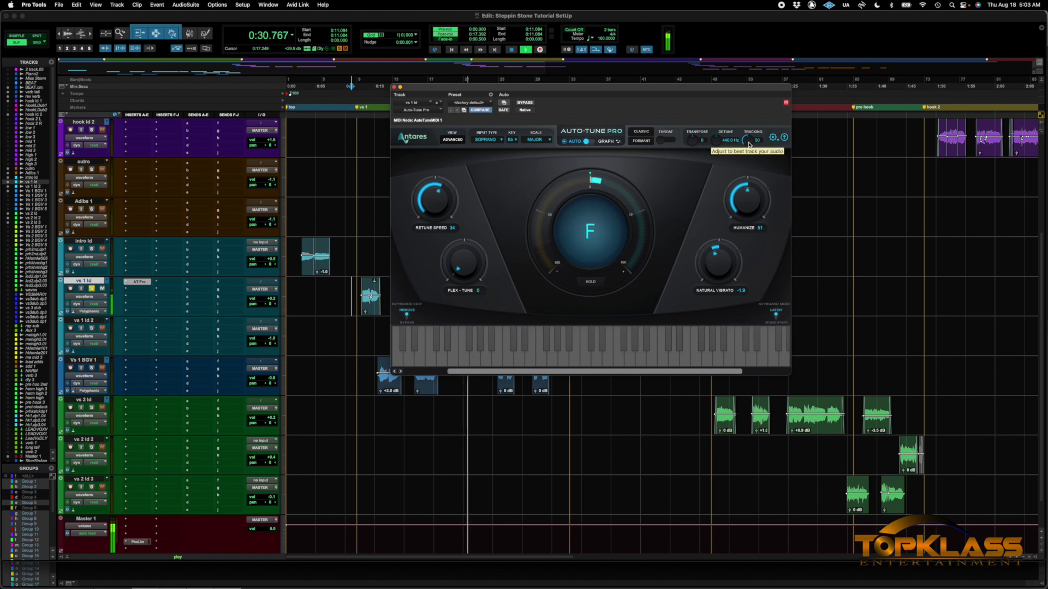
left_click_drag(445, 196, 445, 201)
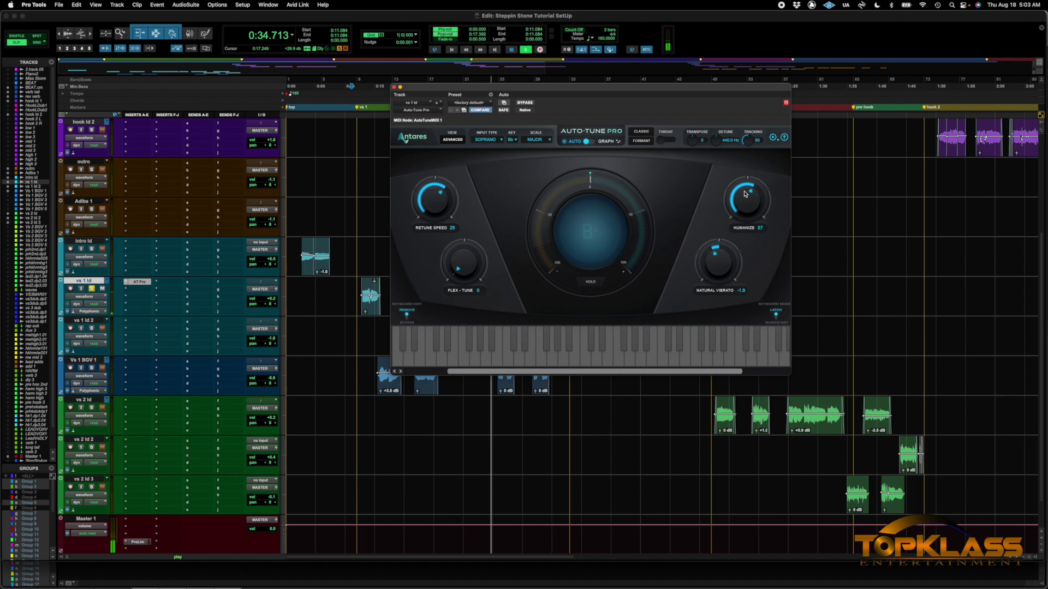
left_click_drag(745, 191, 745, 188)
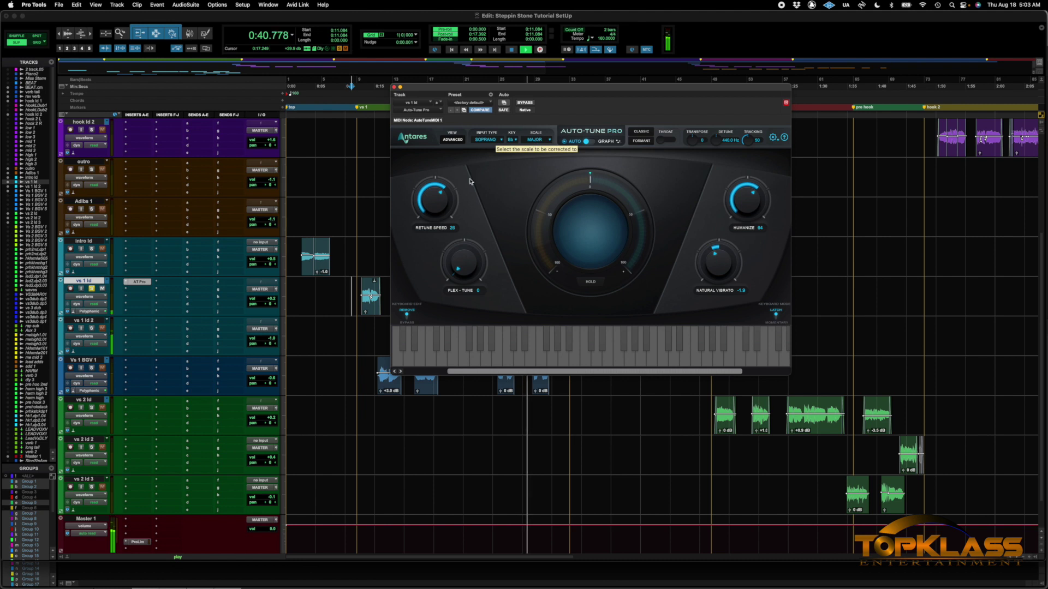
left_click_drag(435, 206, 437, 243)
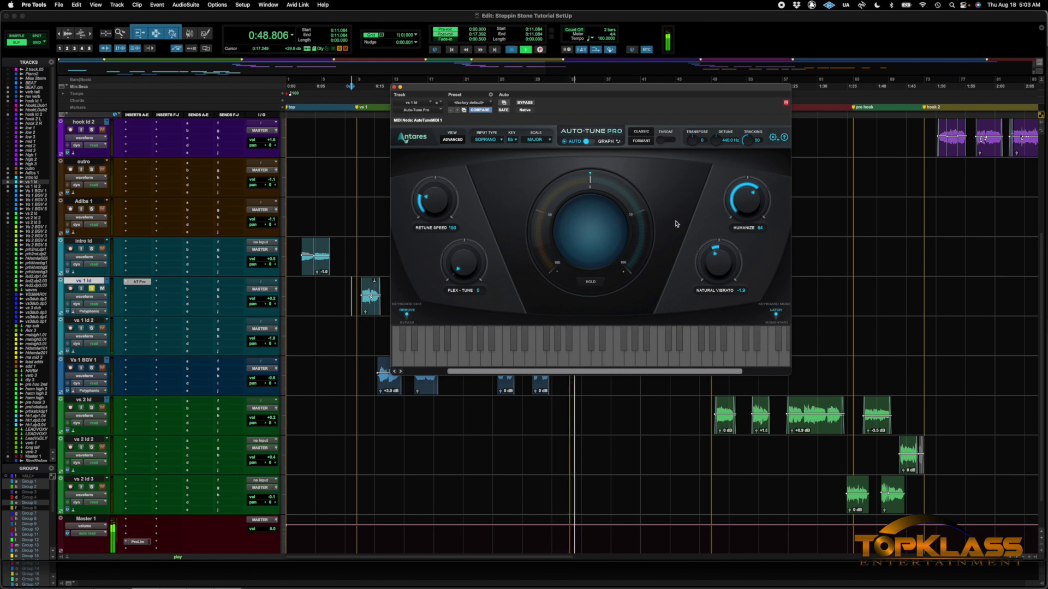
Replay the section, raise natural vibrato to 0.8, reduce humanize, then stop playback
key("space")
key("space")
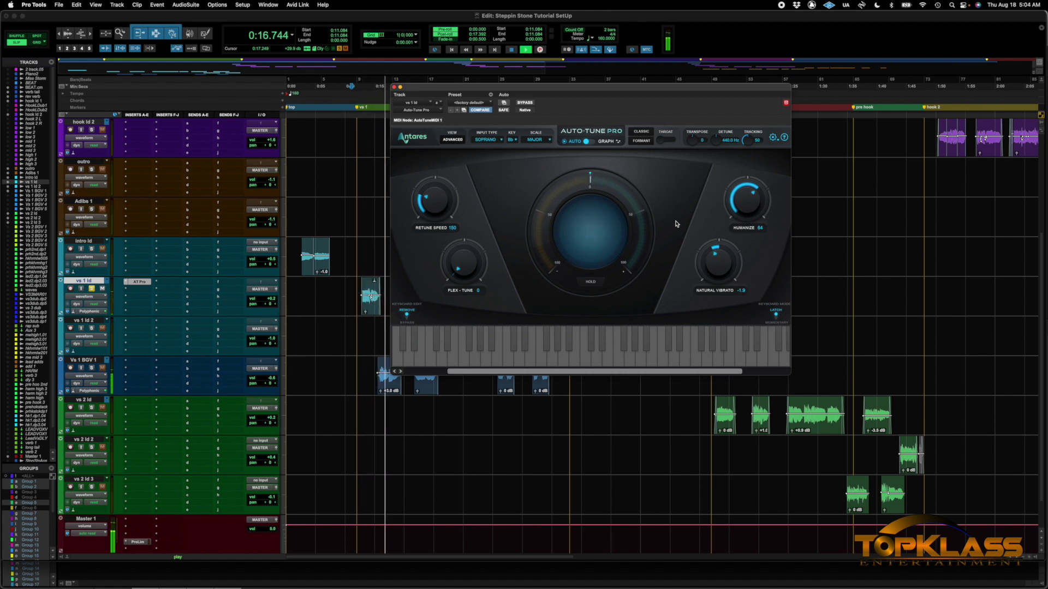
left_click_drag(725, 258, 727, 250)
left_click_drag(751, 188, 750, 163)
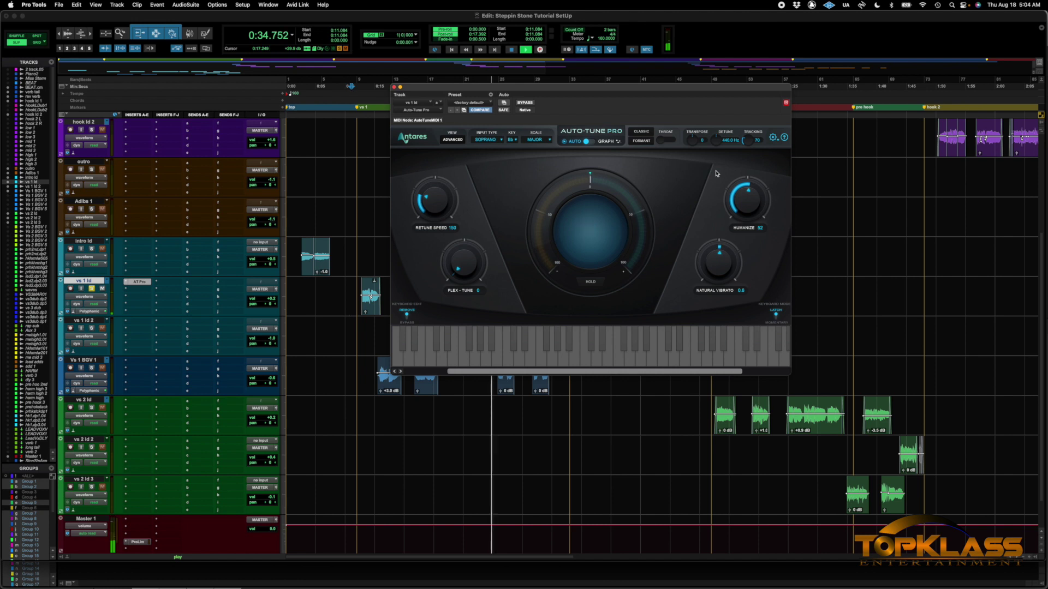
key("space")
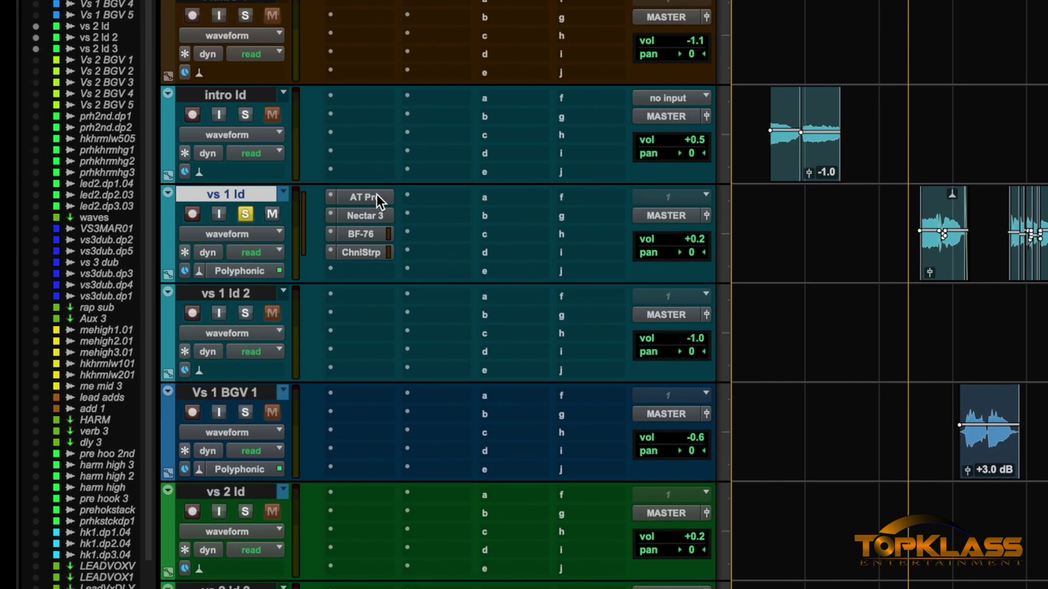
Duplicate the AT Pro, Nectar 3, BF-76 and ChnlStrp inserts into vs 1 ld 2's matching slots
left_click_drag(327, 244, 378, 291)
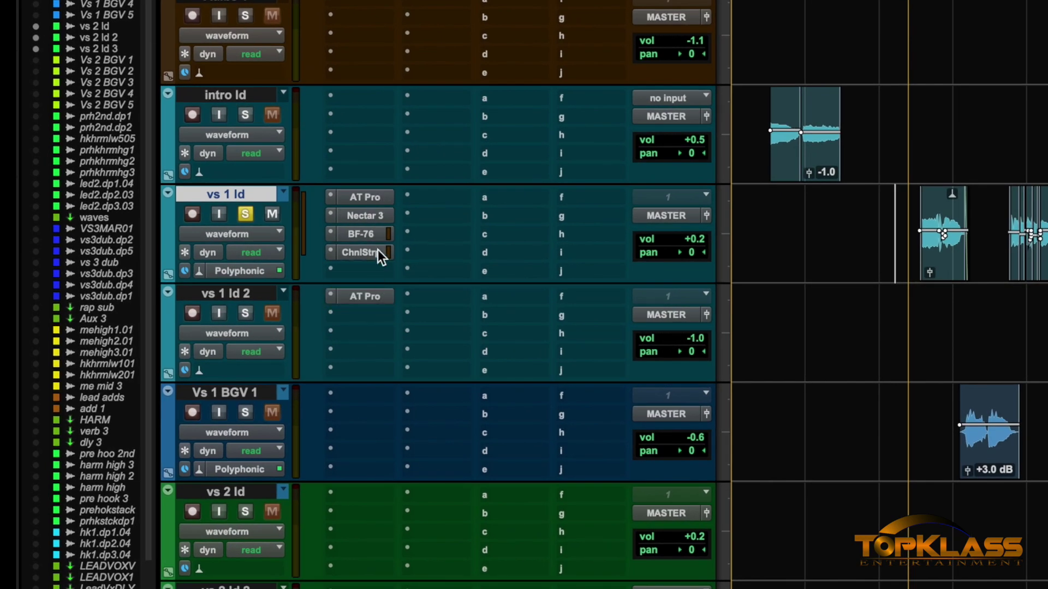
left_click_drag(375, 215, 381, 311)
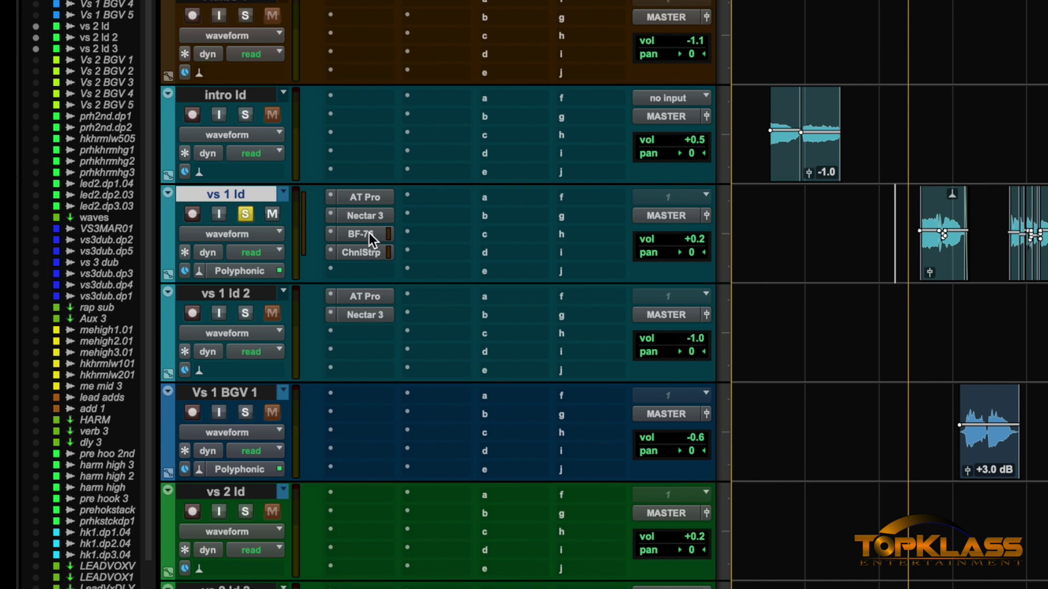
left_click_drag(369, 232, 374, 327)
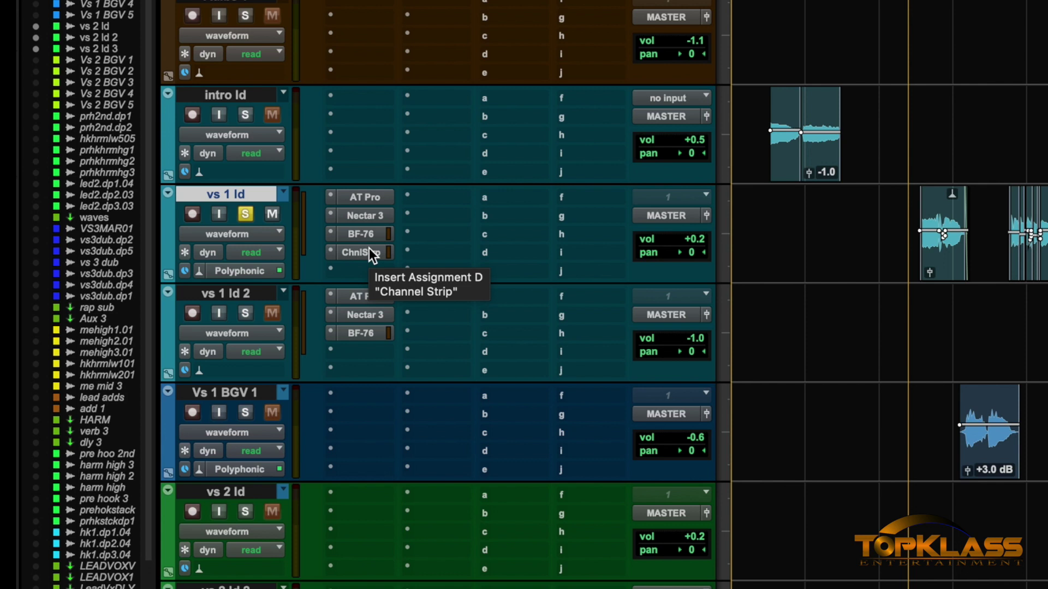
left_click_drag(369, 248, 369, 351)
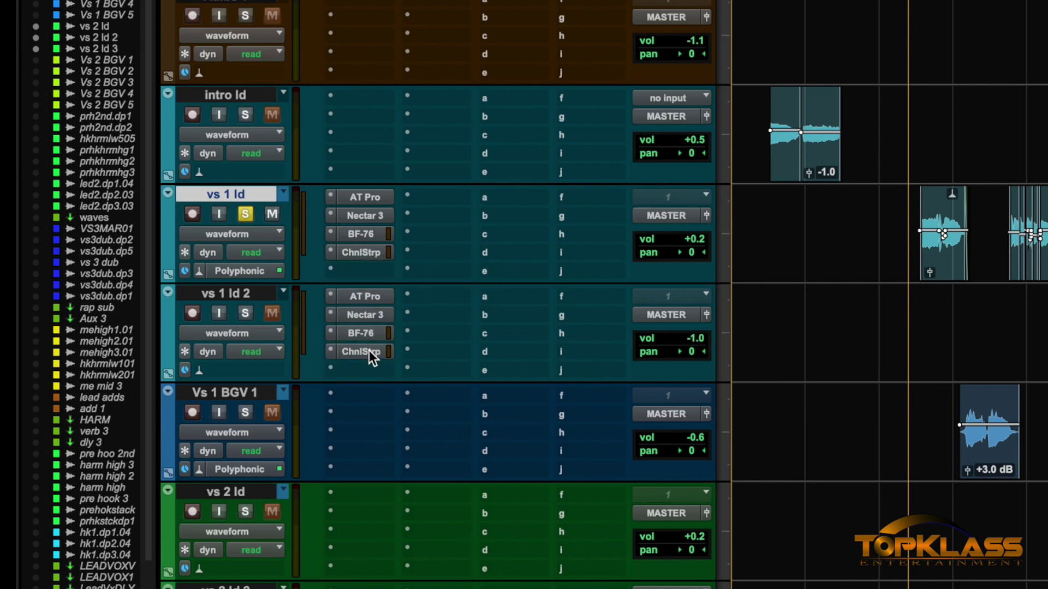
Start a track preset for vs 1 ld under TopKlass > Vocals, named Female Lead Vocal
right_click(254, 196)
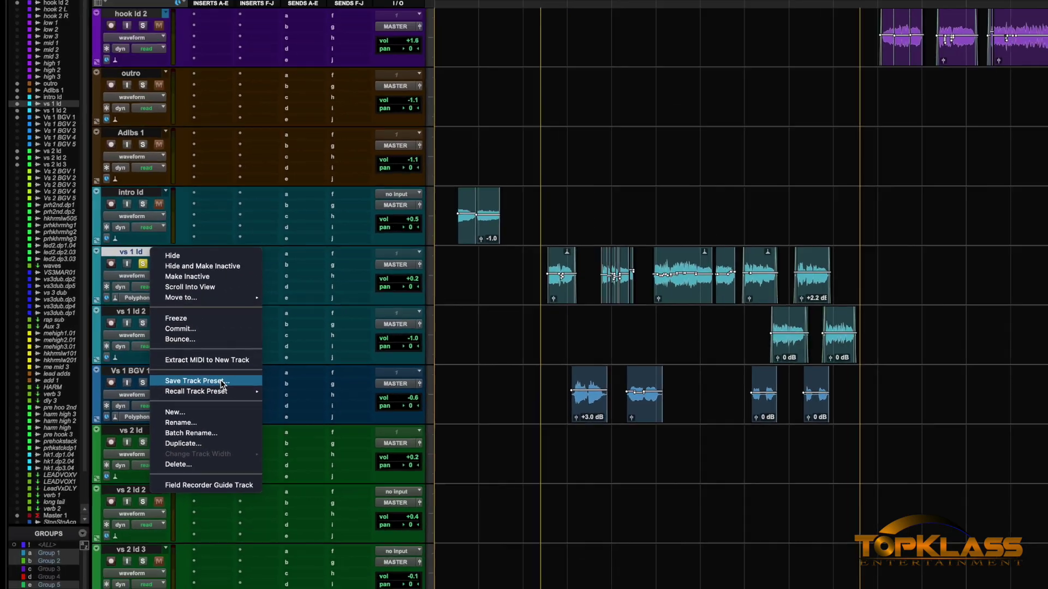
left_click(375, 410)
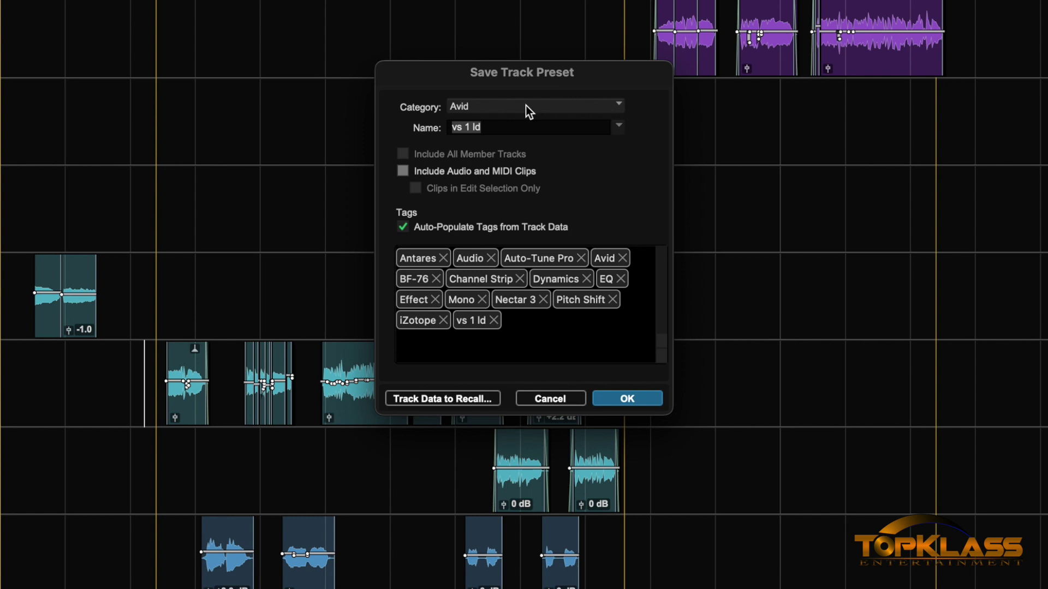
left_click(526, 106)
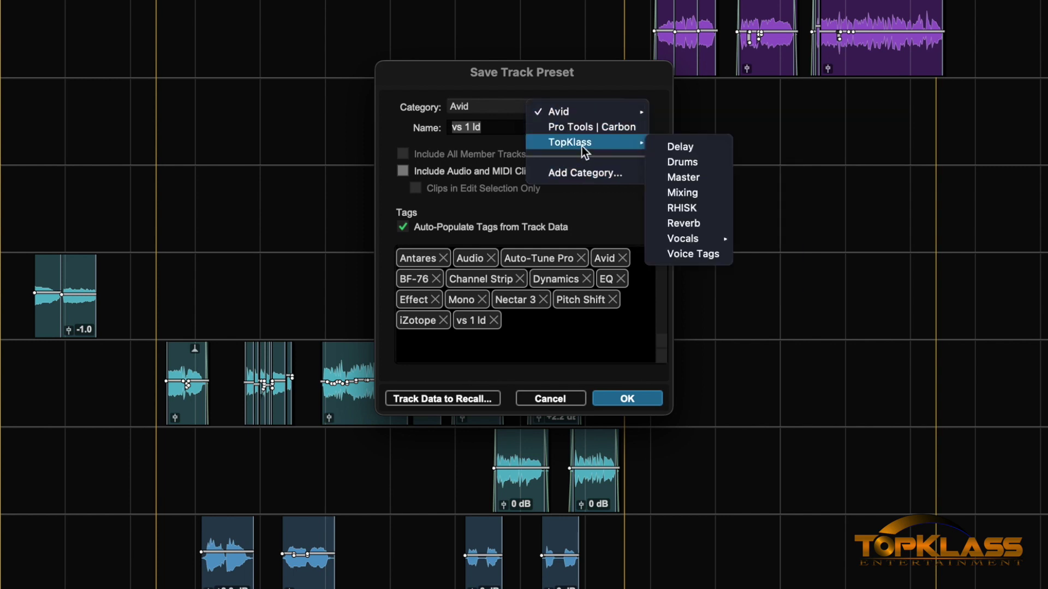
left_click(698, 238)
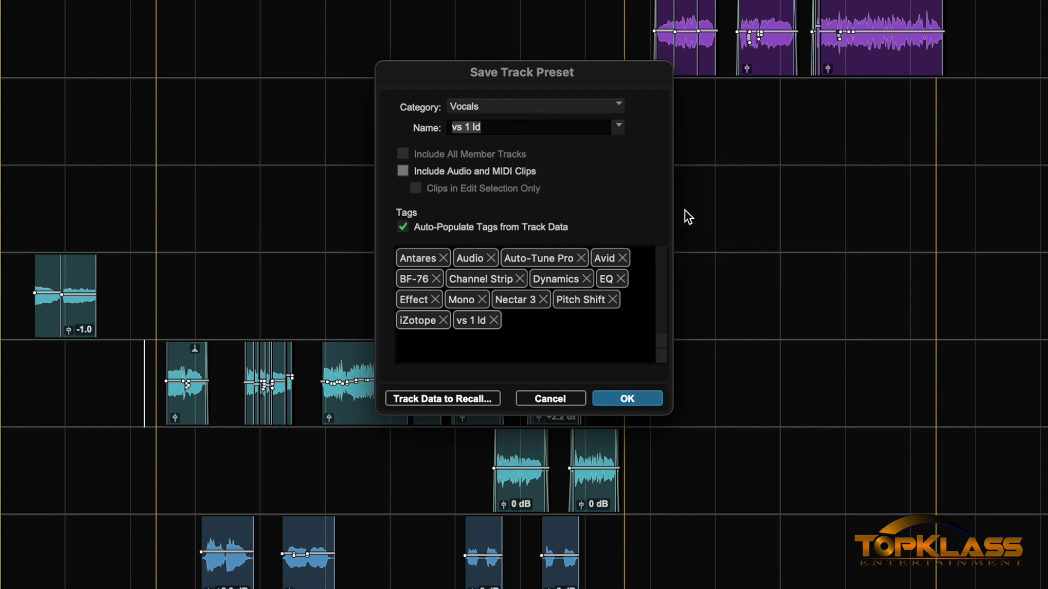
left_click(620, 127)
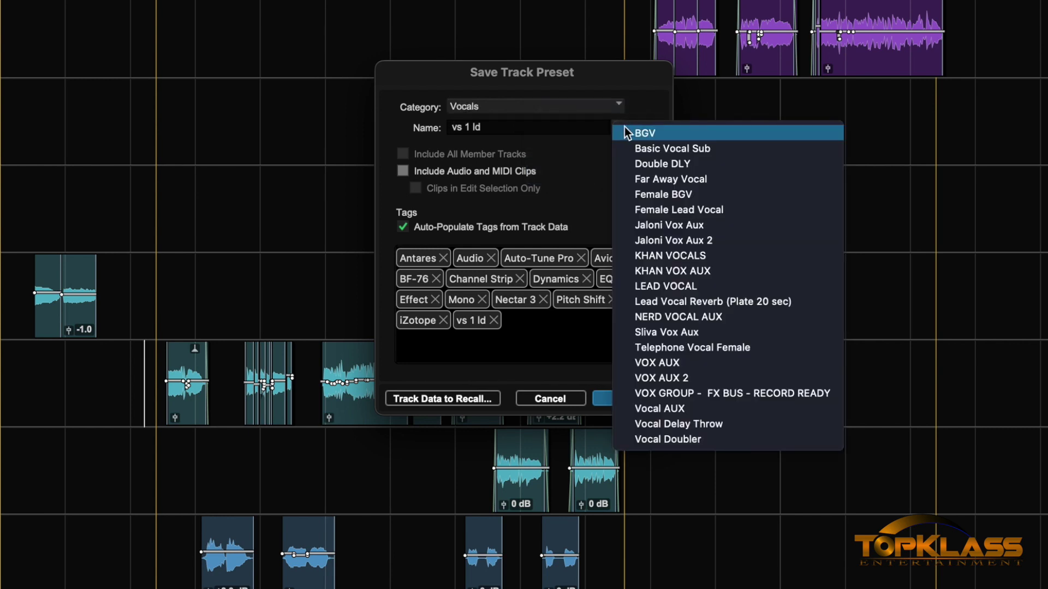
left_click(687, 207)
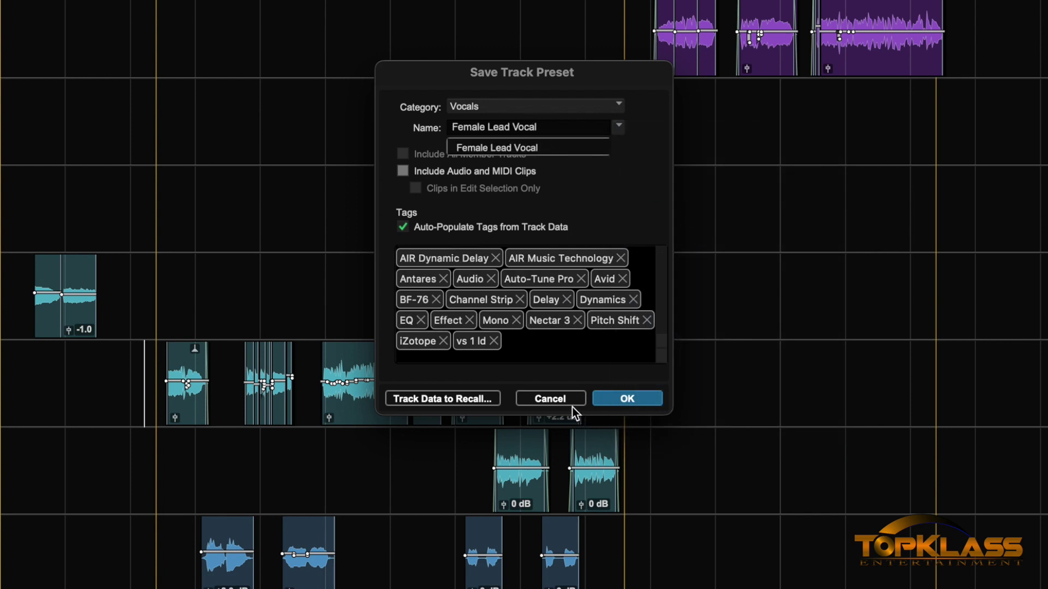
Accept the recalled track data options and save the preset as 'Female Lead Vocal 2'
left_click(483, 397)
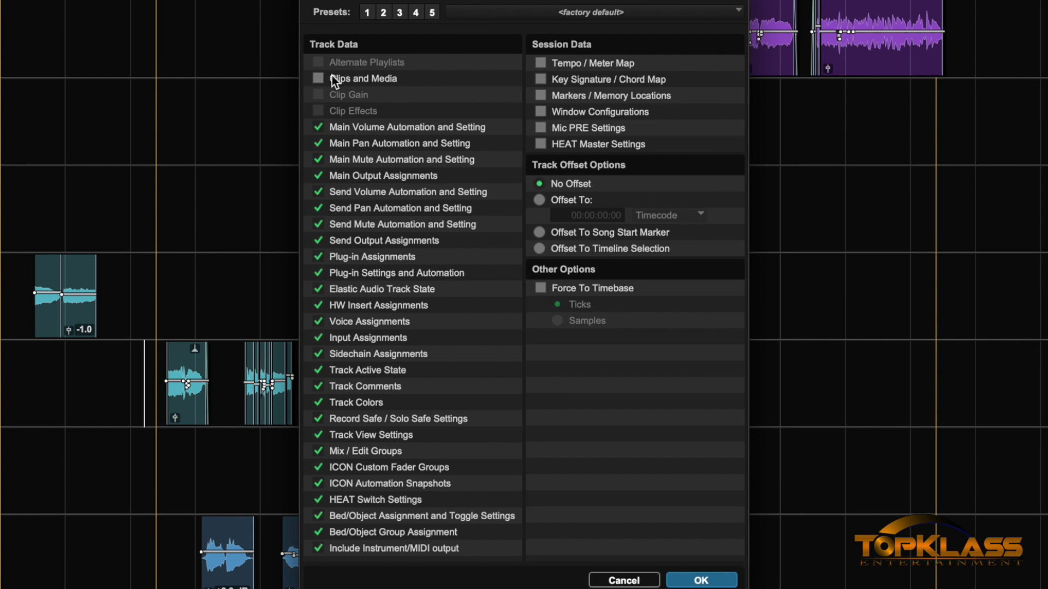
left_click(692, 580)
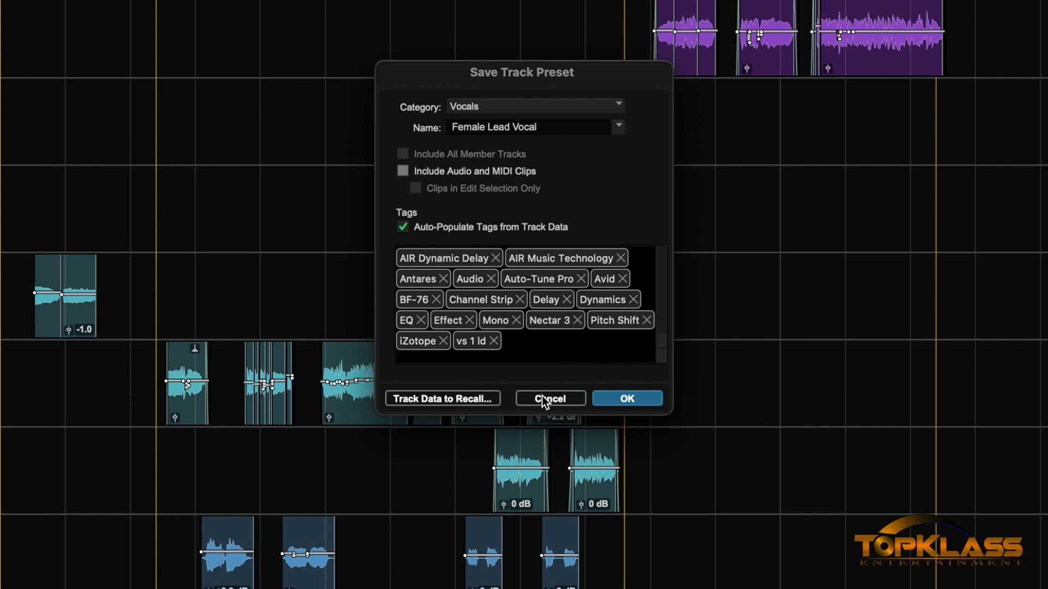
type("2")
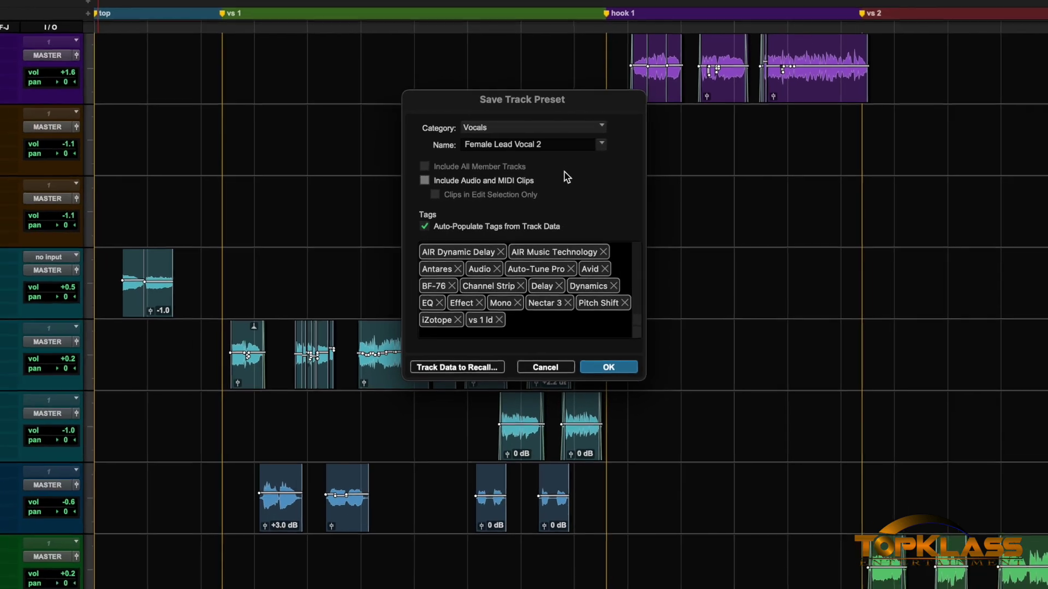
key("Return")
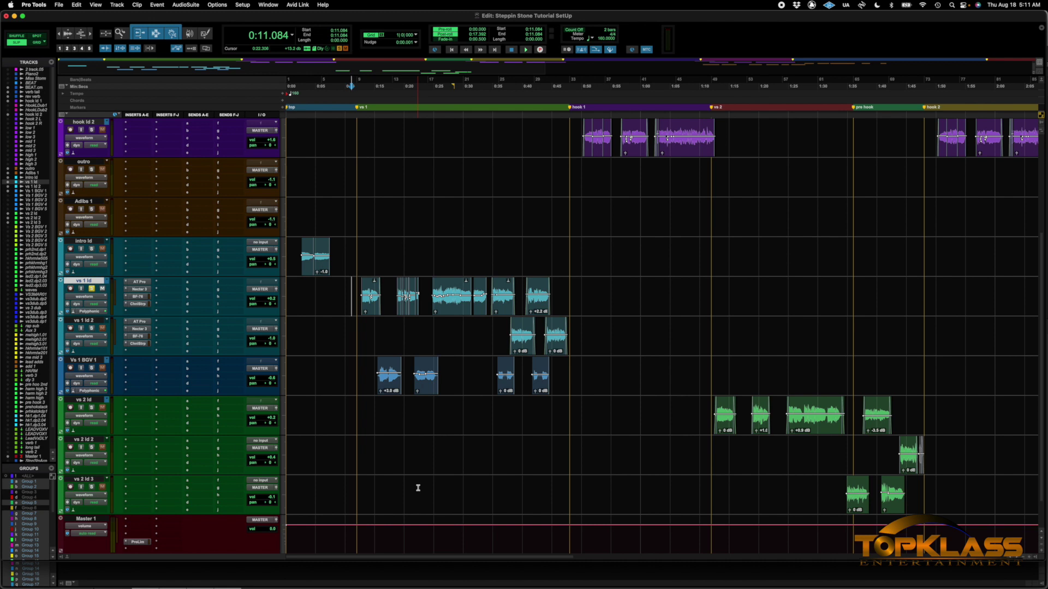
Select the vocal tracks and apply the Female Lead Vocal 2 preset via hook ld 1's insert search
left_click_drag(418, 488, 376, 253)
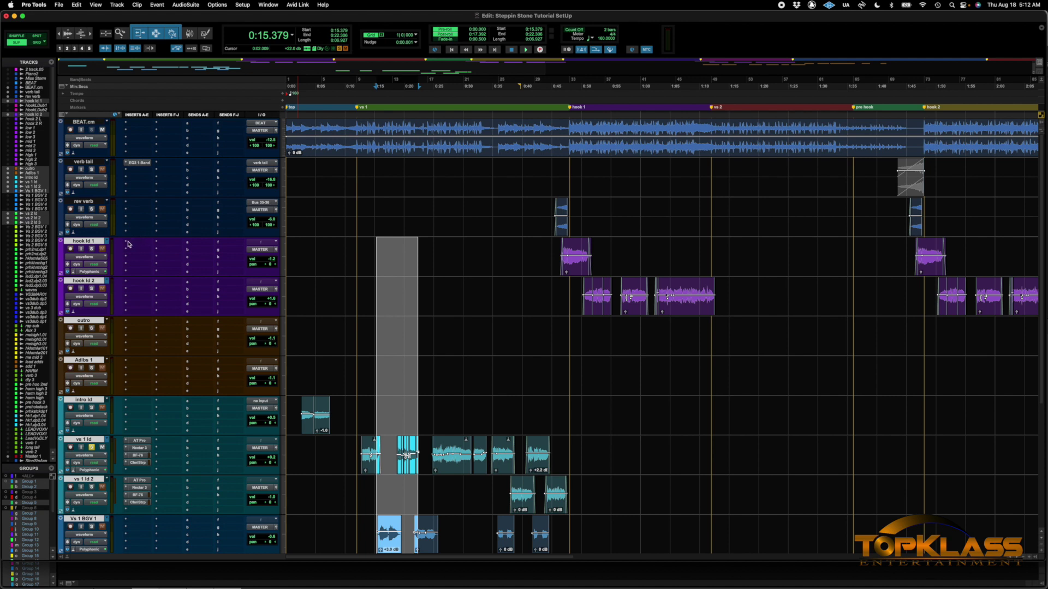
left_click(129, 245)
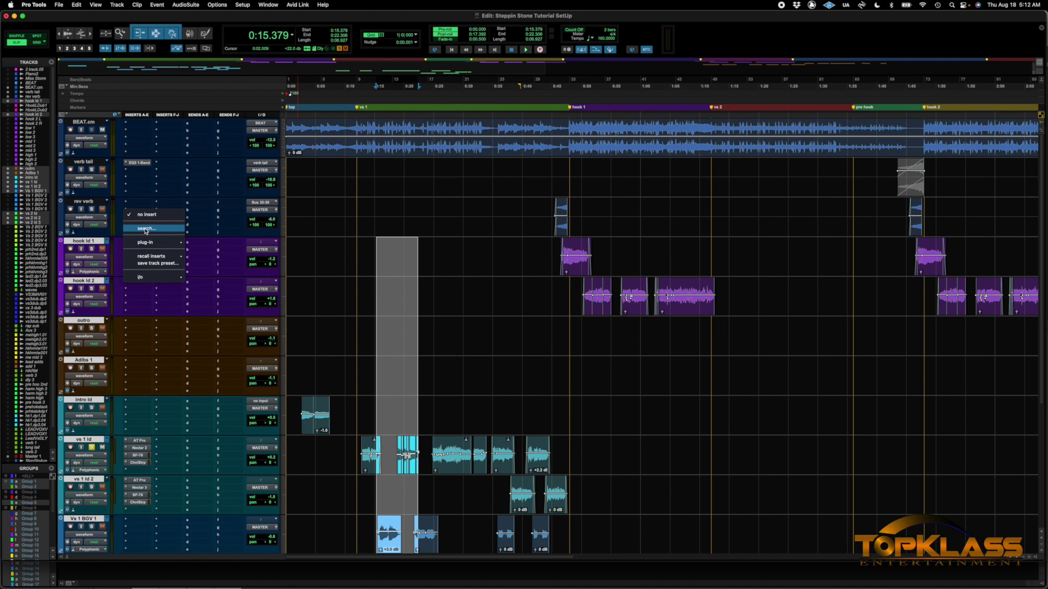
left_click(146, 231)
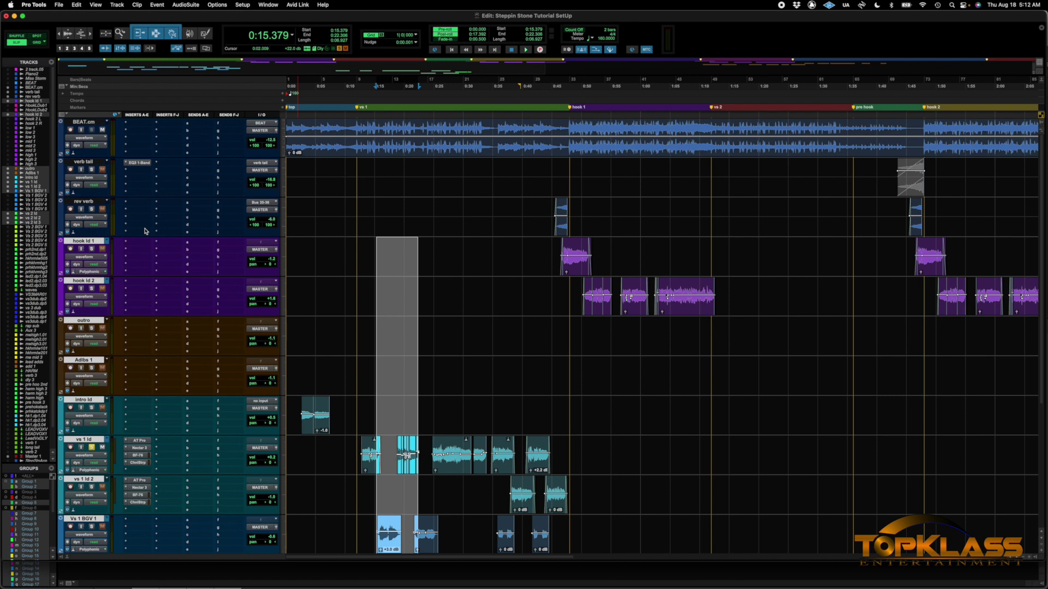
type("lead vocal female")
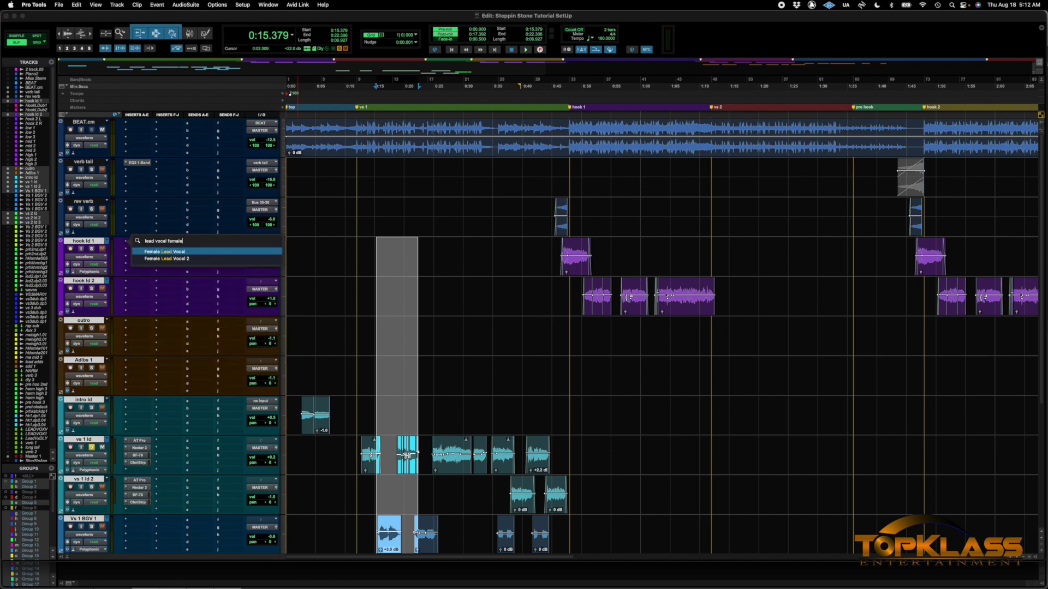
key("Down")
key("Return")
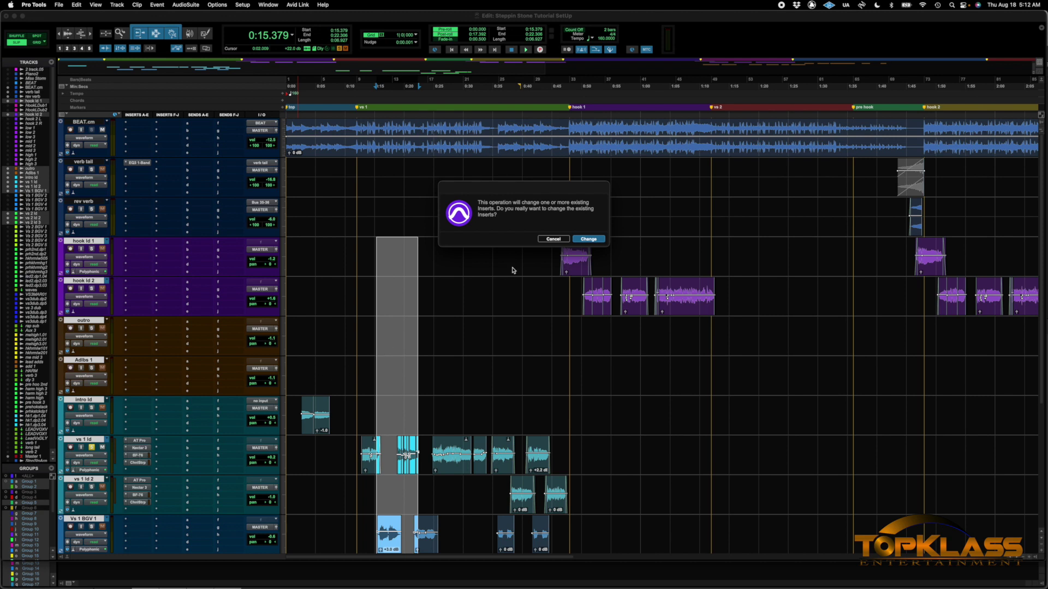
Confirm replacing existing inserts with the preset chain, then shrink all track heights
left_click(587, 239)
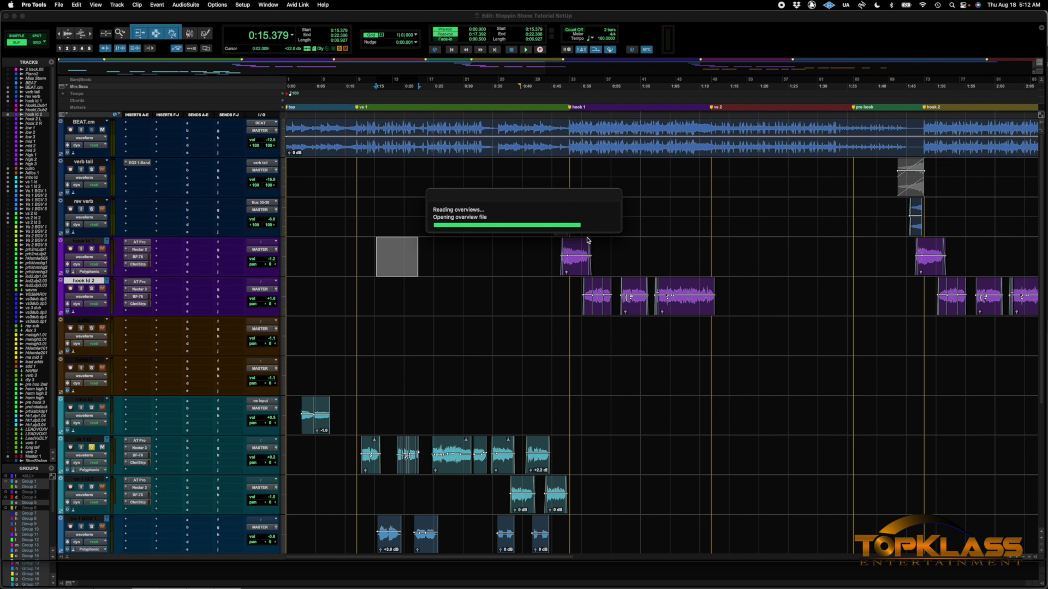
key("semicolon")
key("semicolon")
key("semicolon")
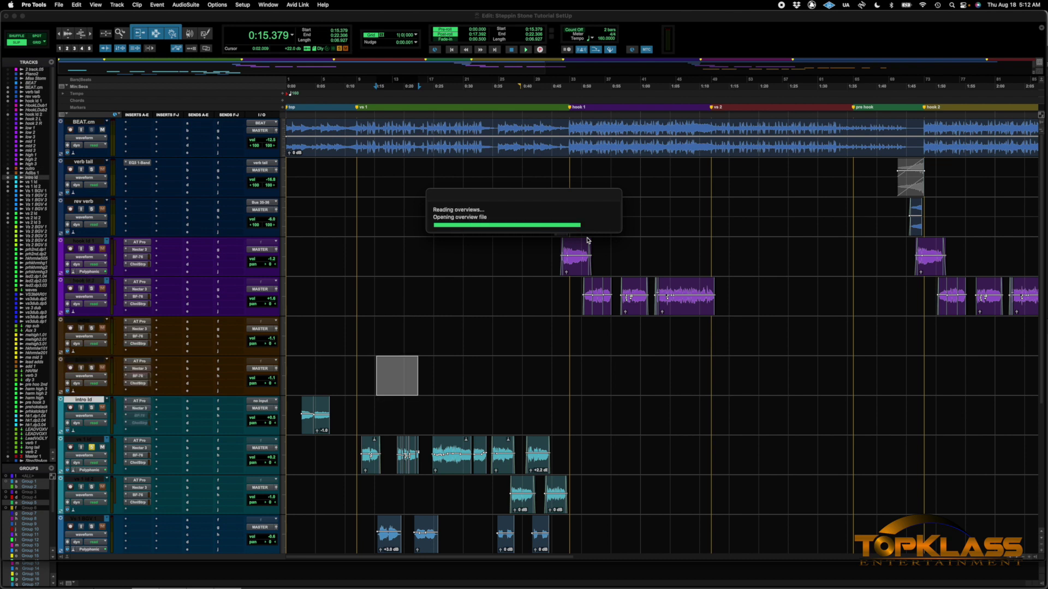
key("semicolon")
key("semicolon")
key("semicolon")
key("semicolon")
key("semicolon")
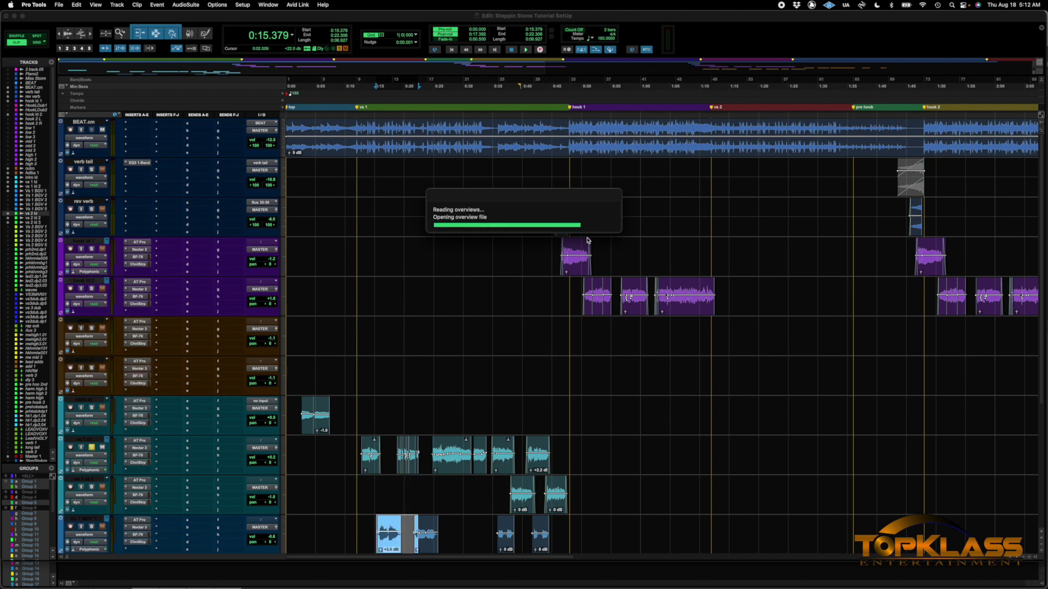
key("semicolon")
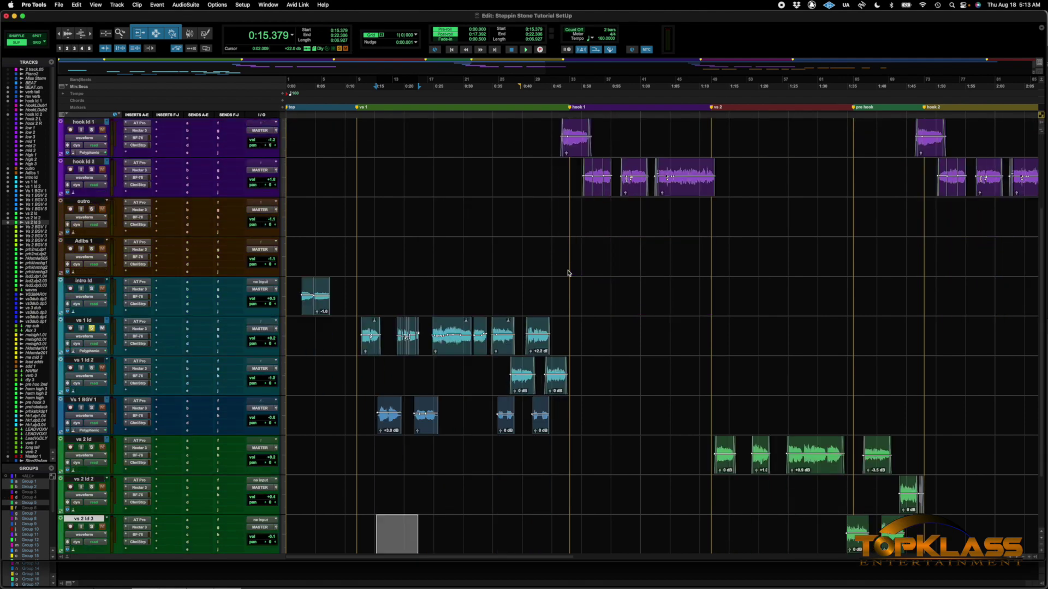
scroll(568, 272, "down", 1)
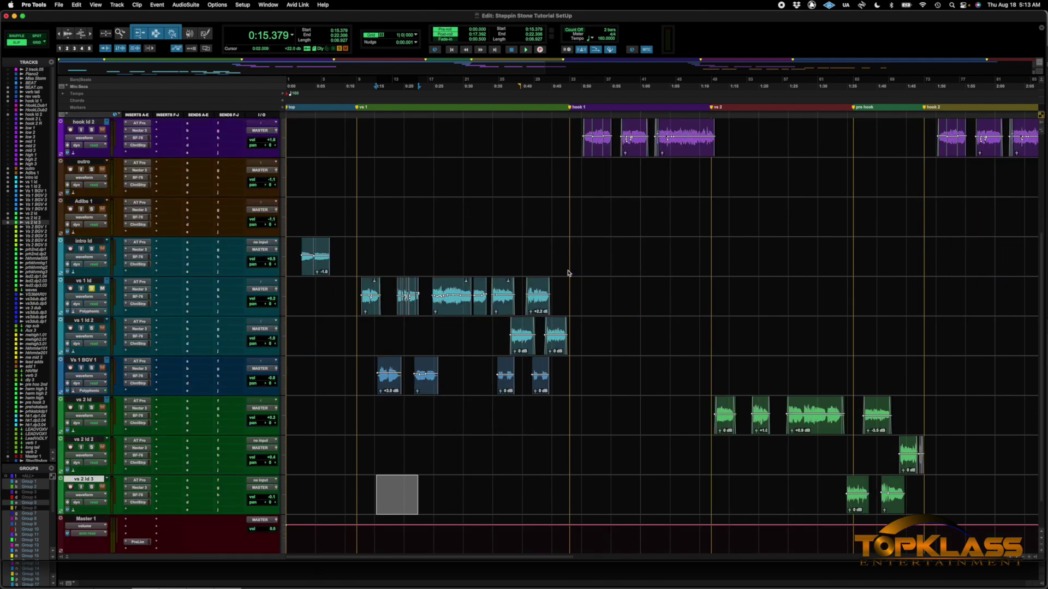
key("ctrl+alt+Down")
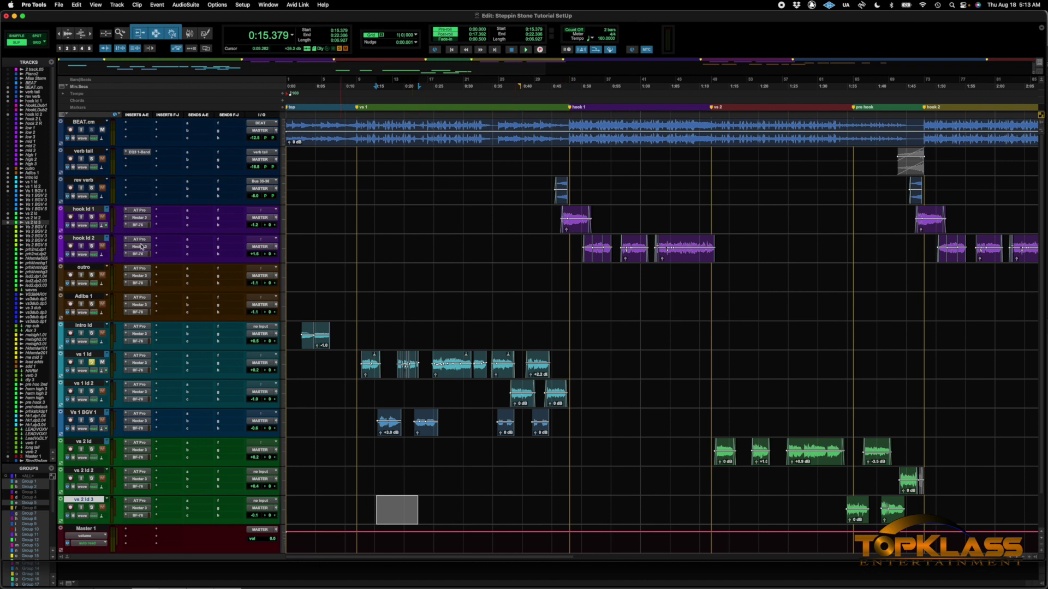
Unsolo vs 1 ld, select all vocal tracks and set them to medium height
left_click(92, 363)
left_click_drag(350, 214, 567, 506)
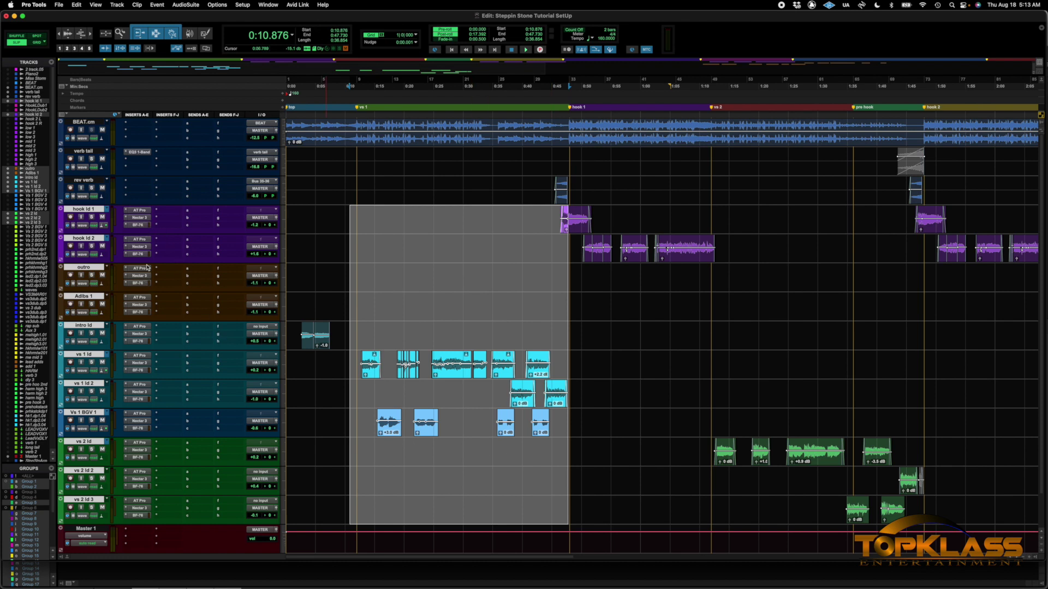
left_click(283, 223)
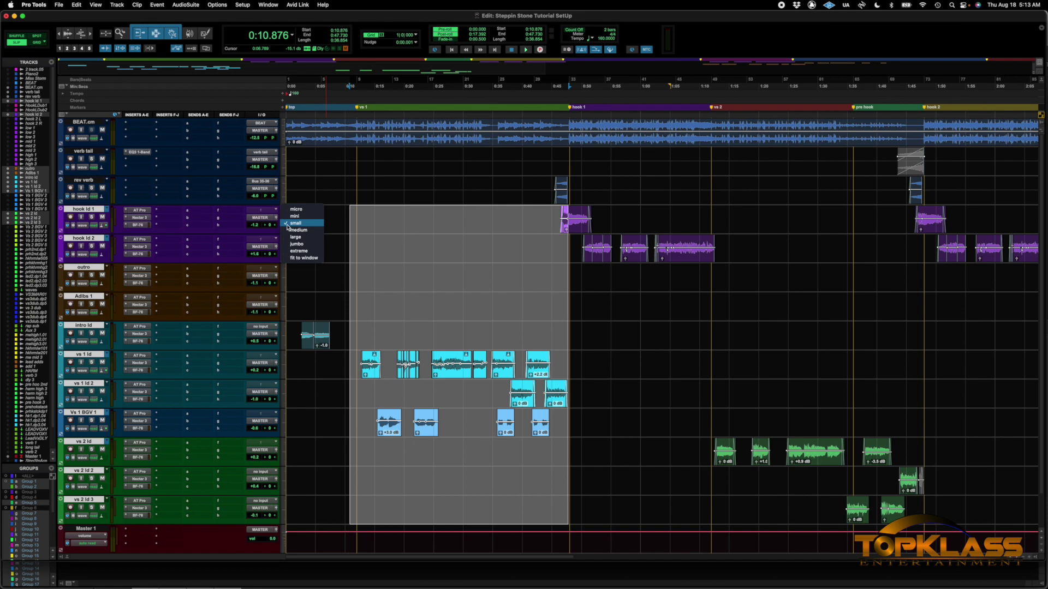
left_click(291, 229)
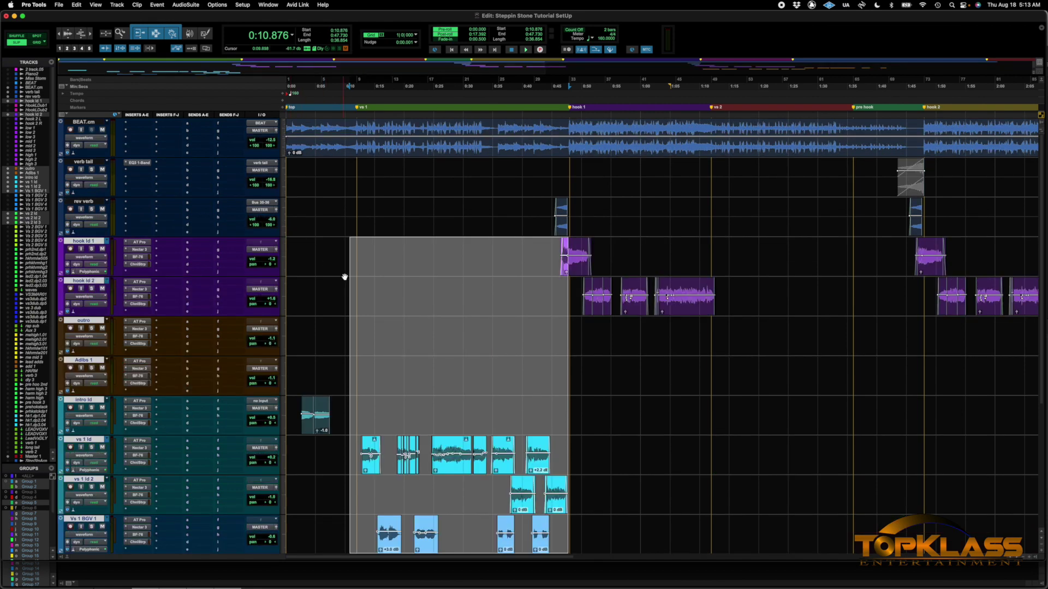
scroll(345, 277, "down", 4)
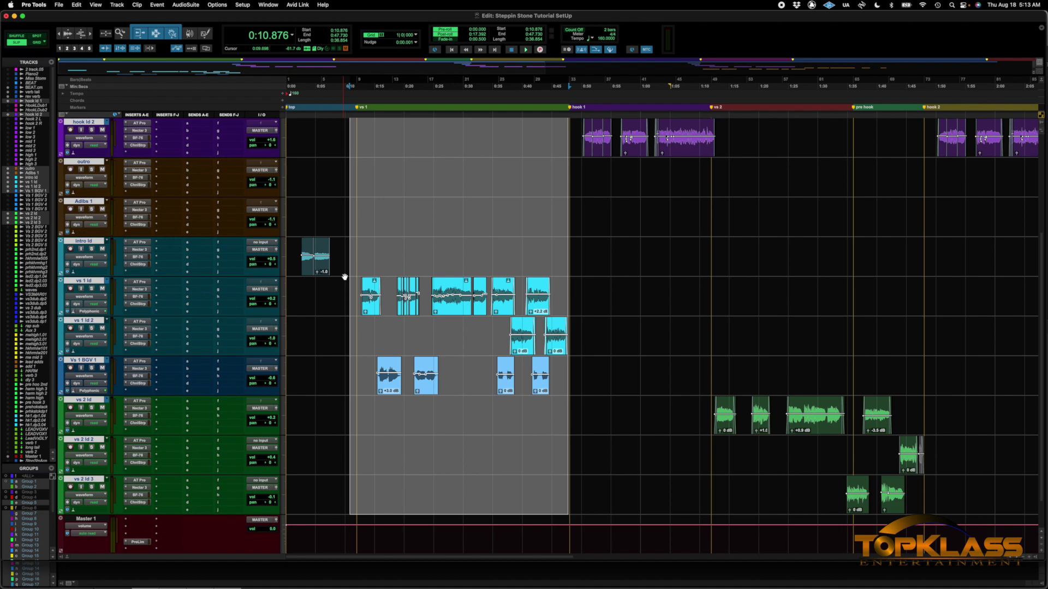
scroll(344, 276, "up", 4)
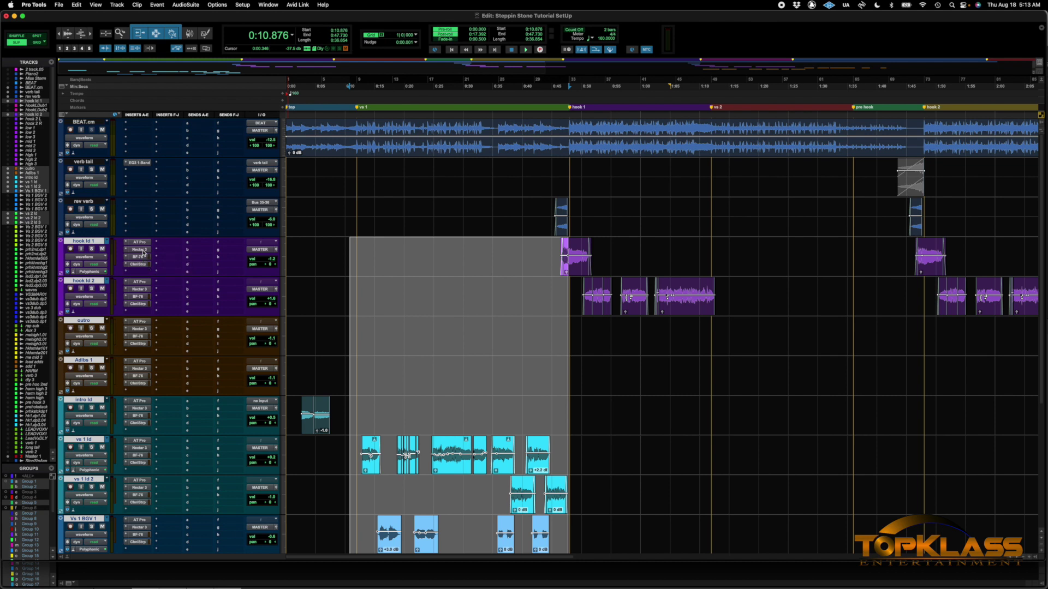
Deactivate Nectar 3, BF-76 and ChnlStrp on every vocal track, leaving AT Pro active
left_click(143, 250, "ctrl+alt+super")
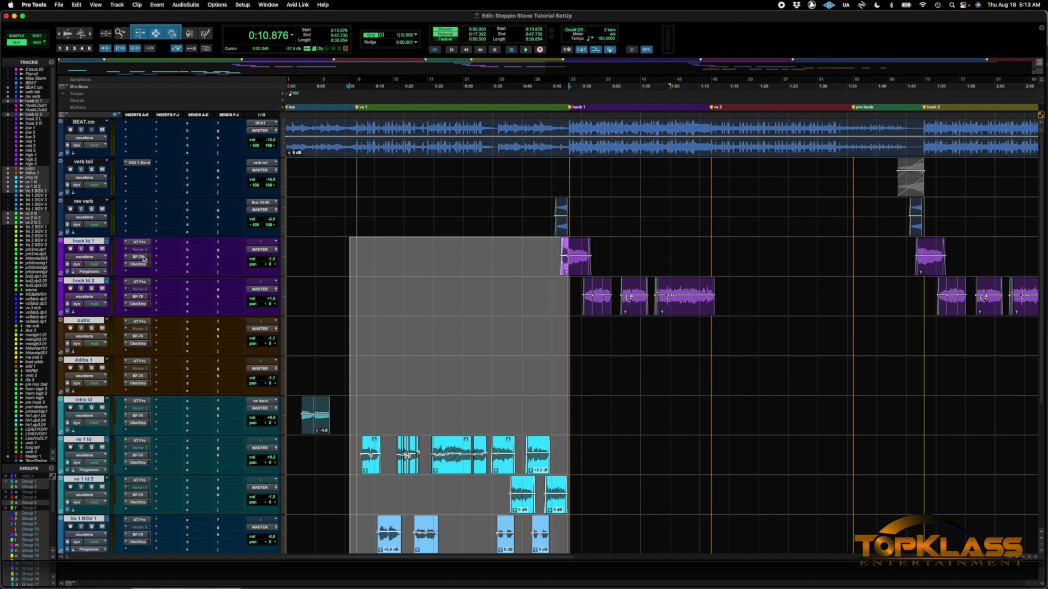
left_click(143, 258, "ctrl+alt+super")
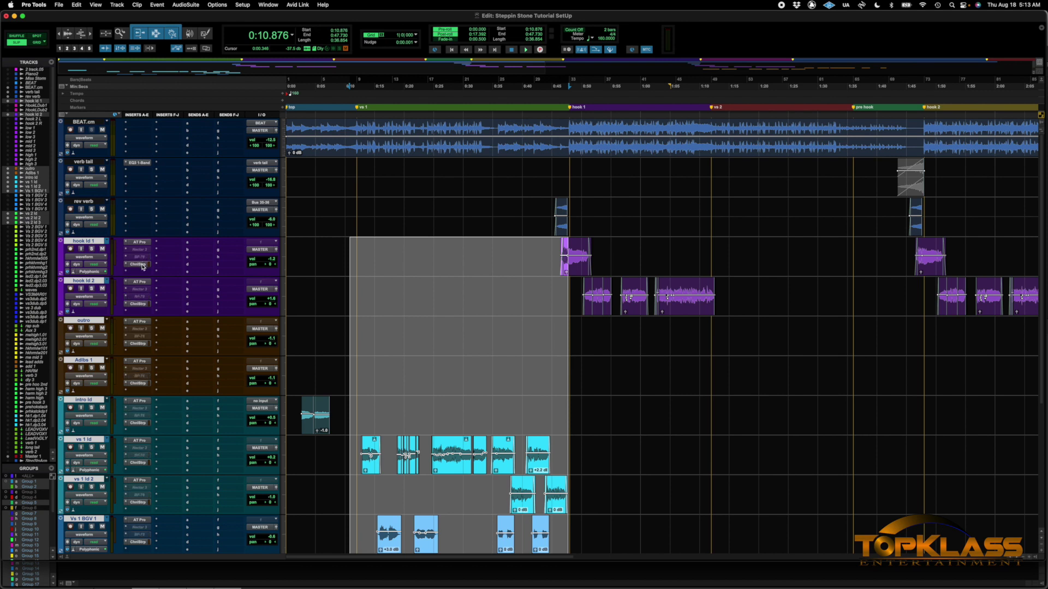
left_click(143, 264, "ctrl+alt+super")
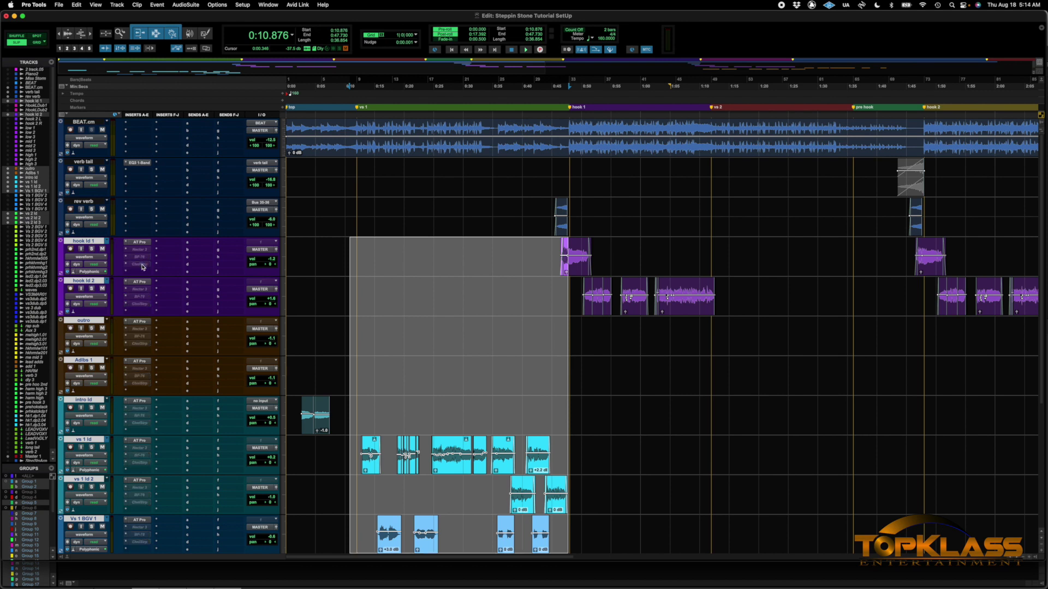
left_click(270, 252)
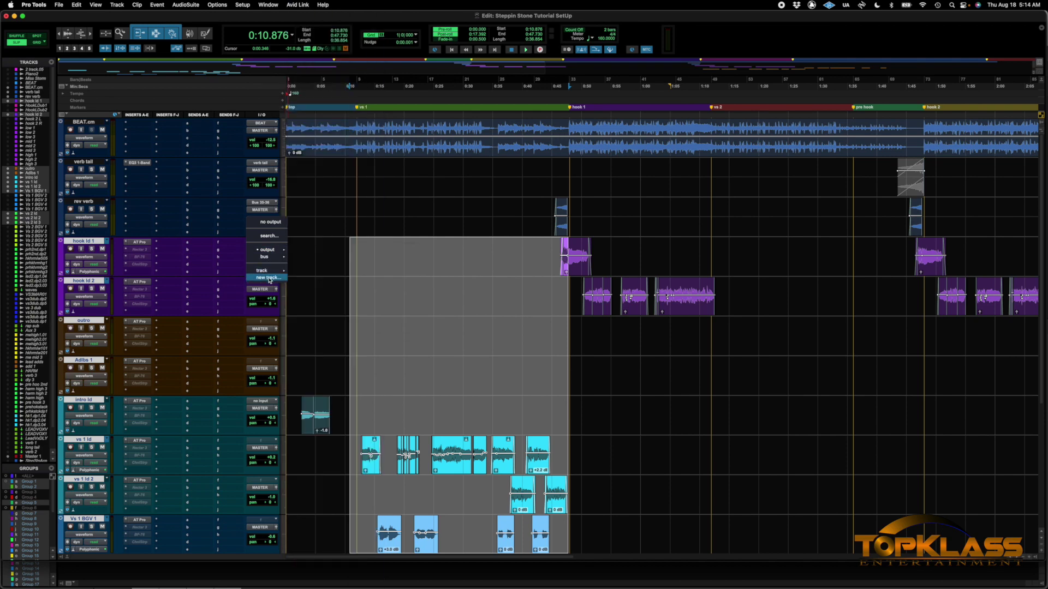
Route the vocal outputs to a new stereo Aux Input track named LEAD VOX BUS
left_click(270, 278)
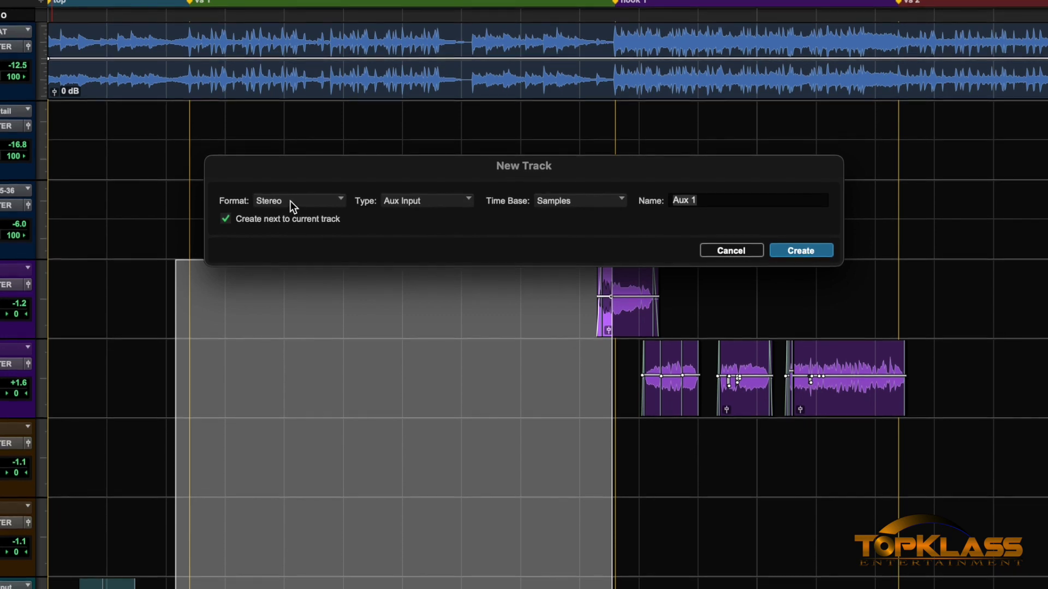
left_click(425, 200)
left_click(431, 208)
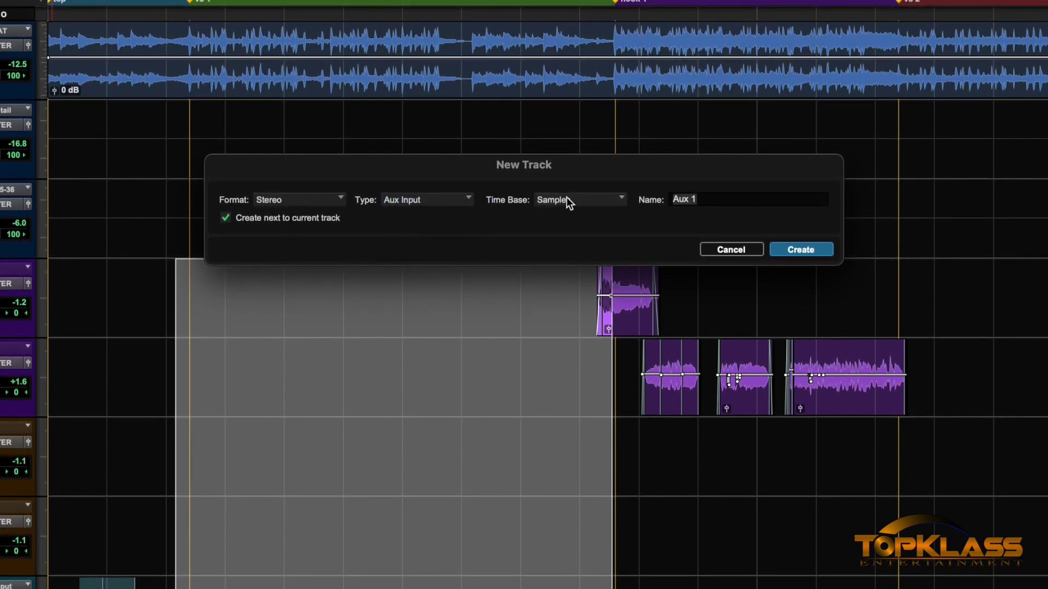
type("LEAD VO")
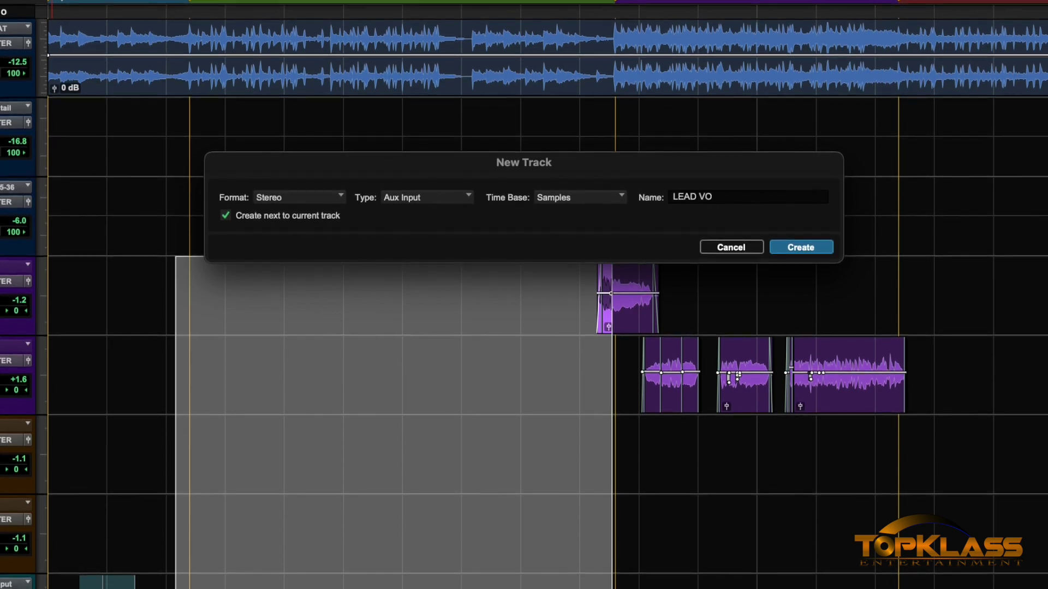
type("X BUS")
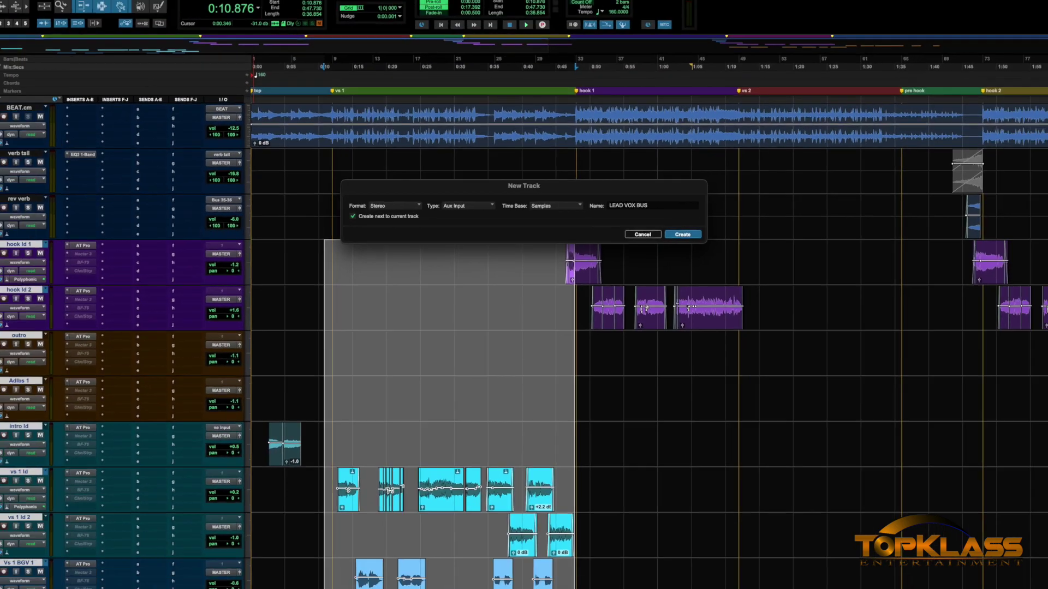
Create the LEAD VOX BUS track, move it above hook ld 1, and shrink track heights
key("Return")
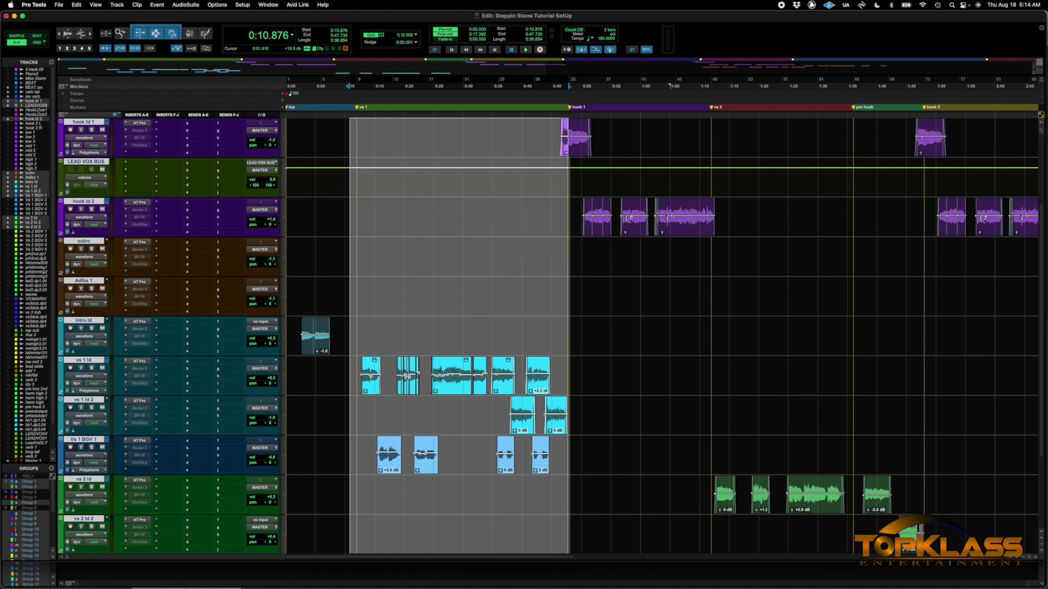
scroll(553, 285, "up", 3)
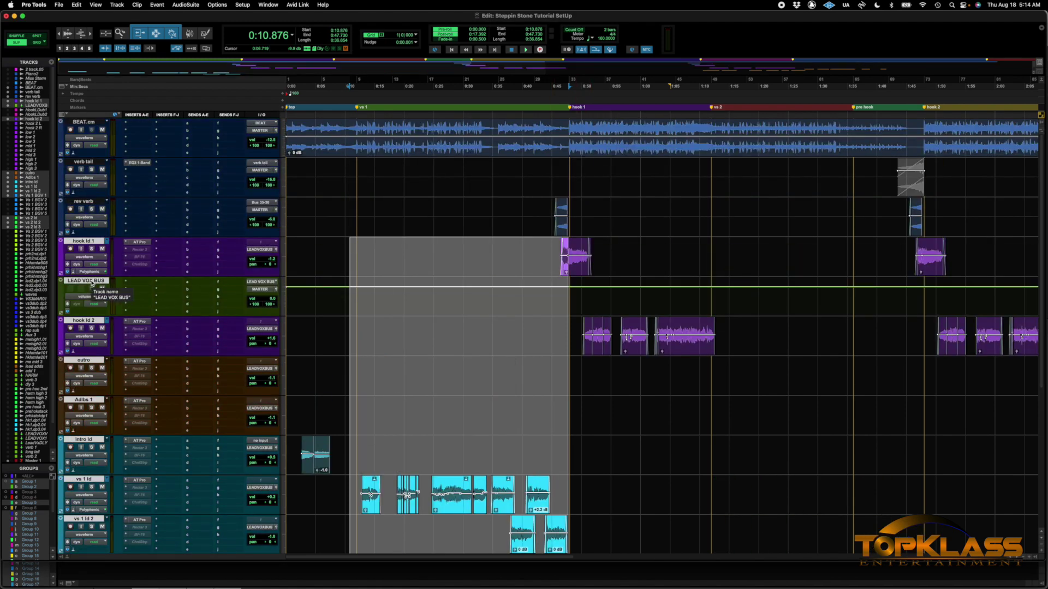
left_click_drag(91, 284, 95, 246)
key("ctrl+alt+Down")
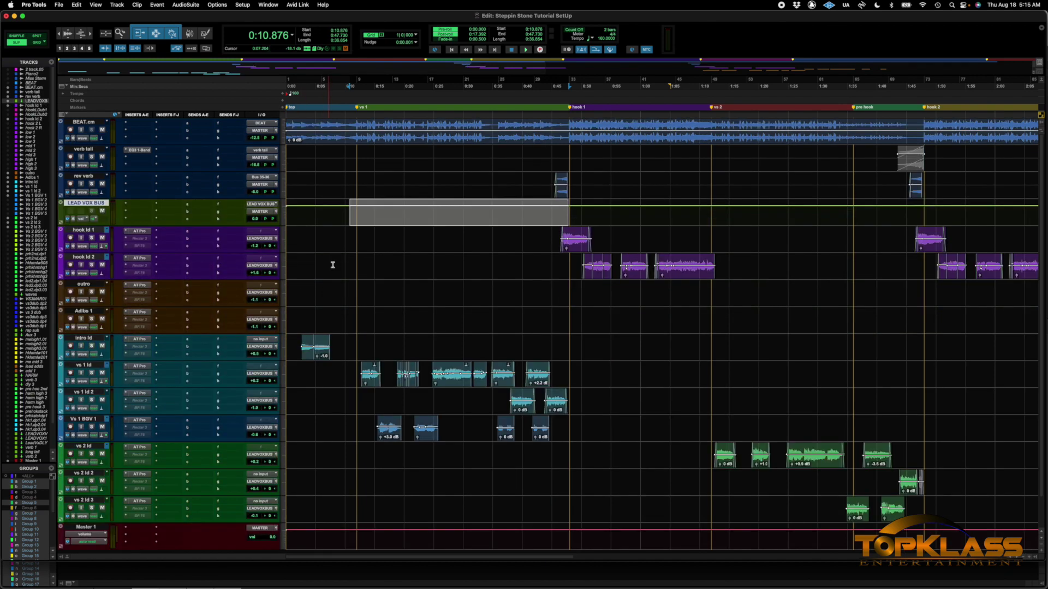
Select 0:05.680–0:19.812 across the vocal tracks and play it back, then stop
left_click_drag(320, 238, 404, 509)
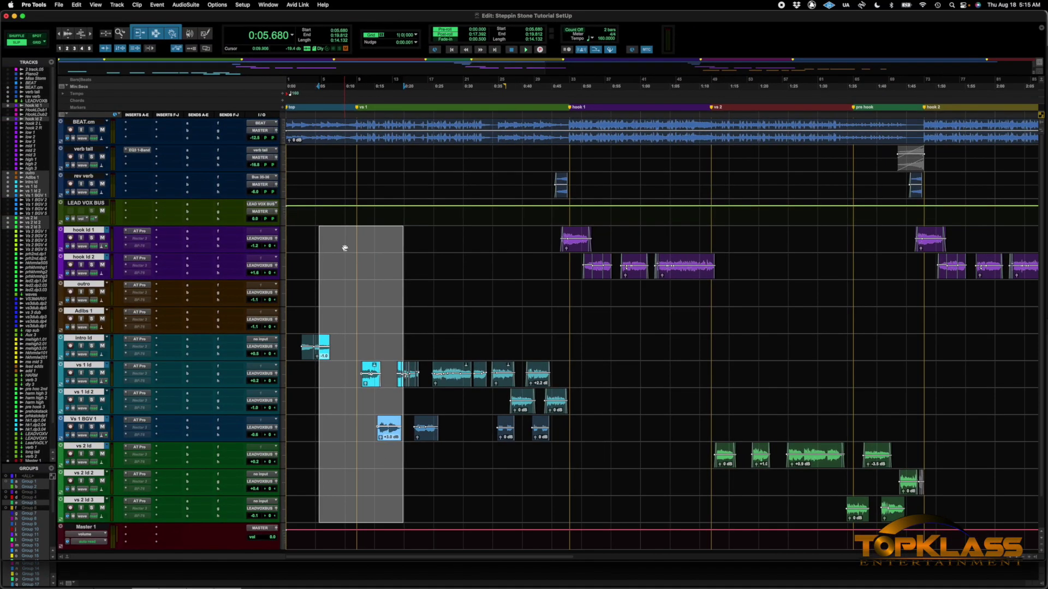
key("Left")
key("space")
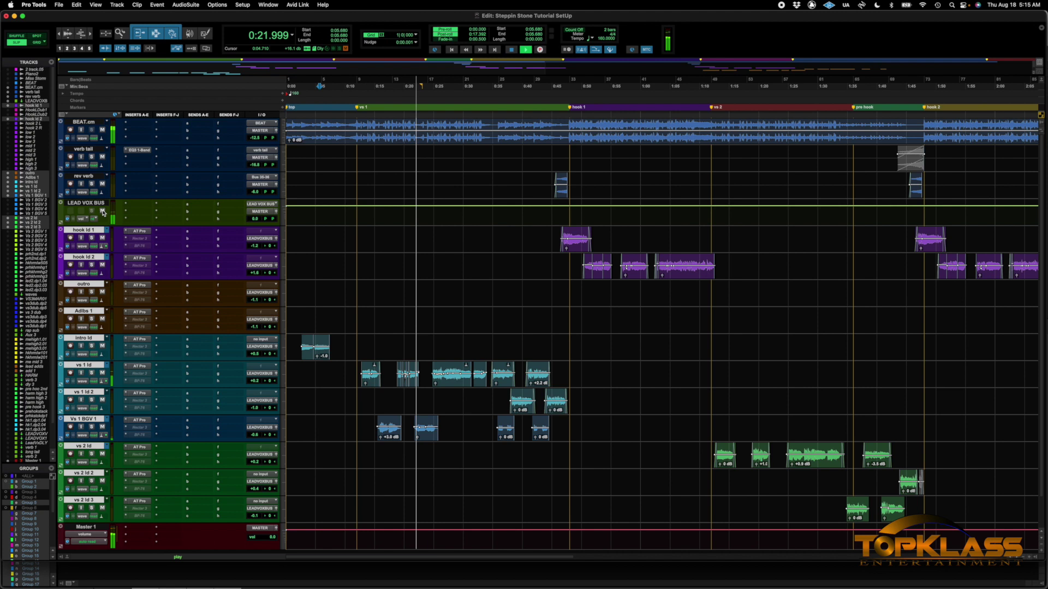
key("space")
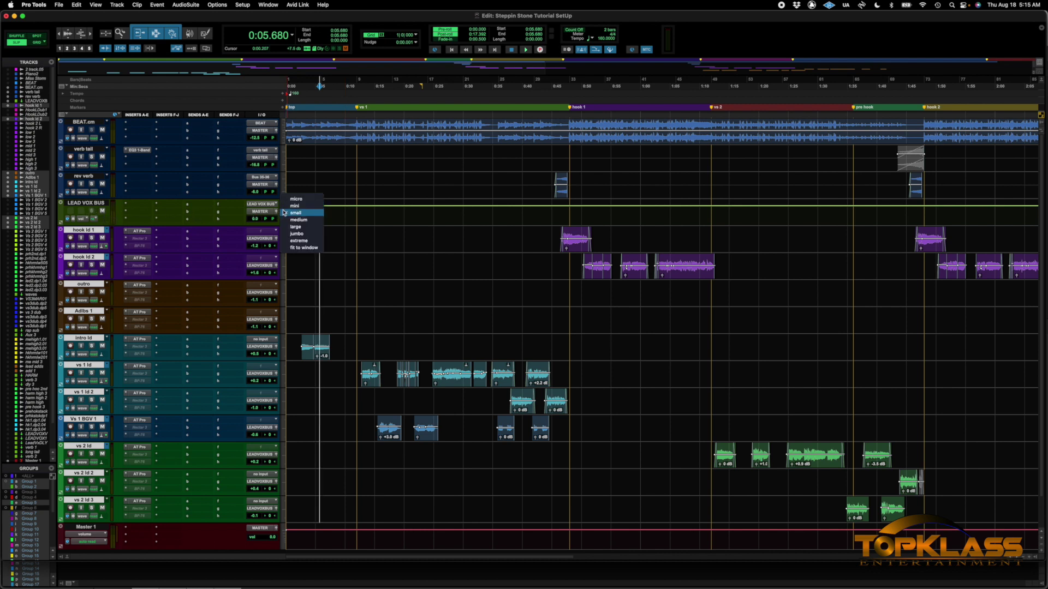
Enlarge the track rows and load the Female Lead Vocal 2 insert preset on LEAD VOX BUS
key("ctrl+alt+Down")
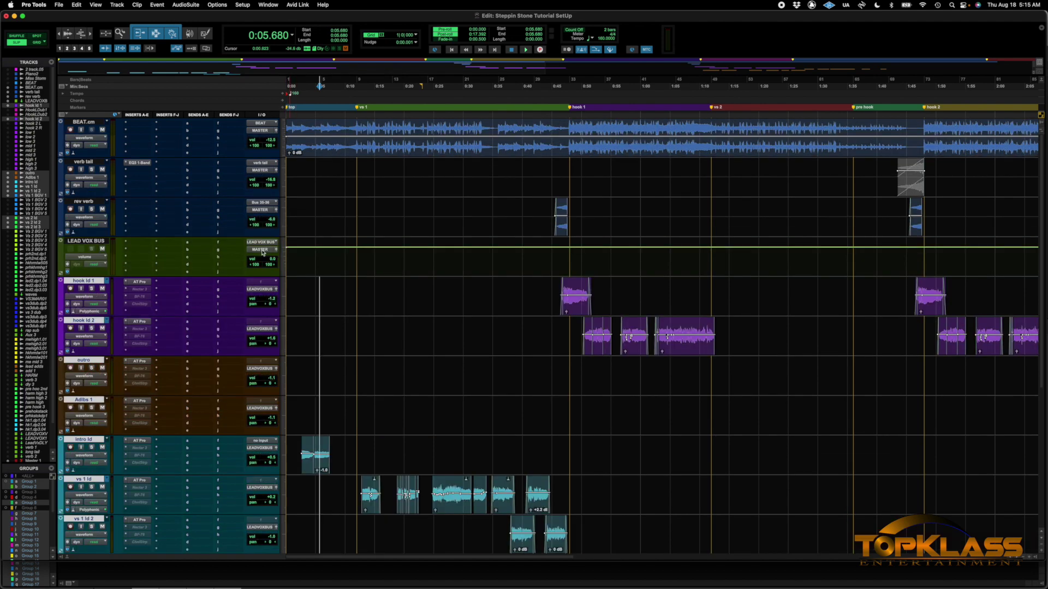
left_click(126, 246)
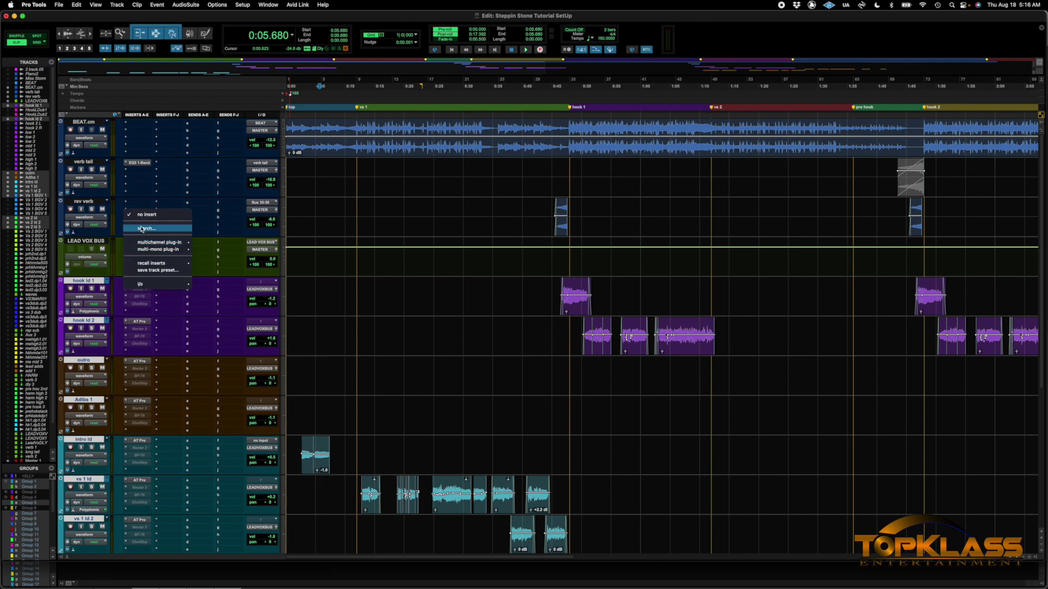
left_click(141, 229)
type("female lead vocal")
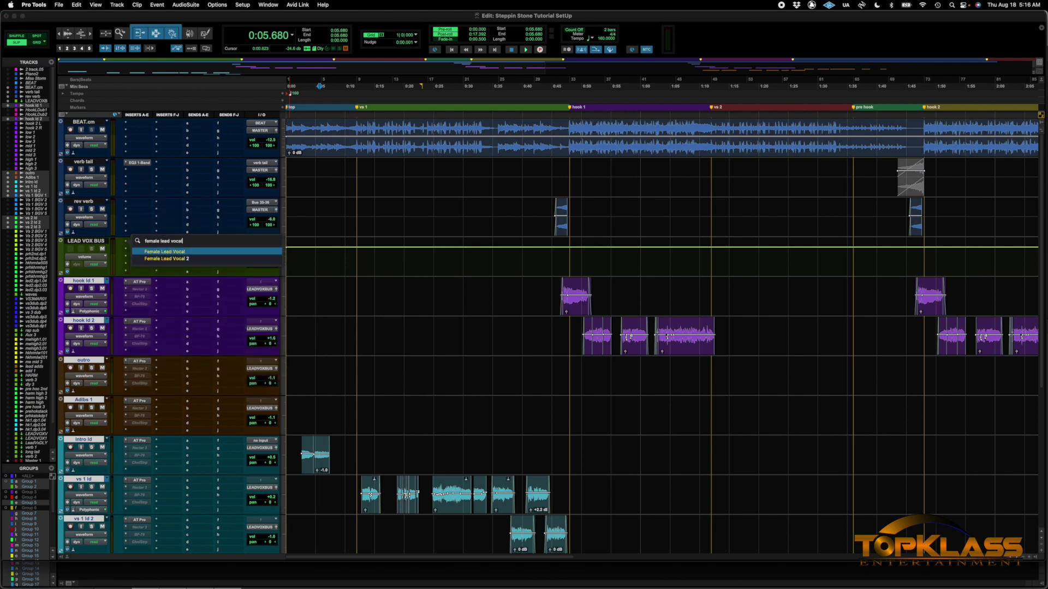
key("Down")
key("Return")
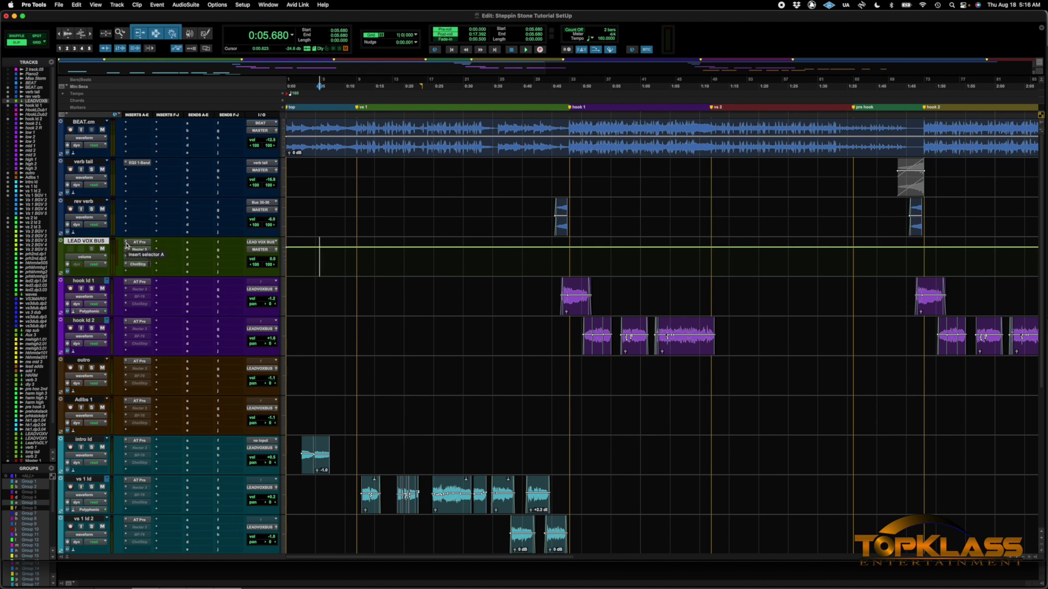
Open the Nectar 3 plug-in window on LEAD VOX BUS
left_click(126, 245)
left_click(152, 208)
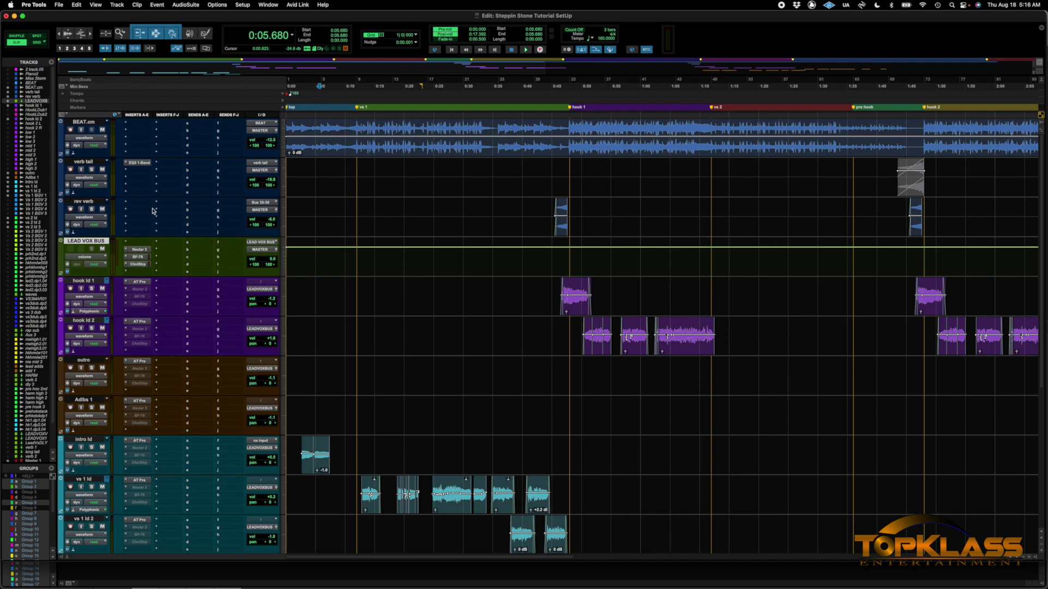
left_click(139, 250)
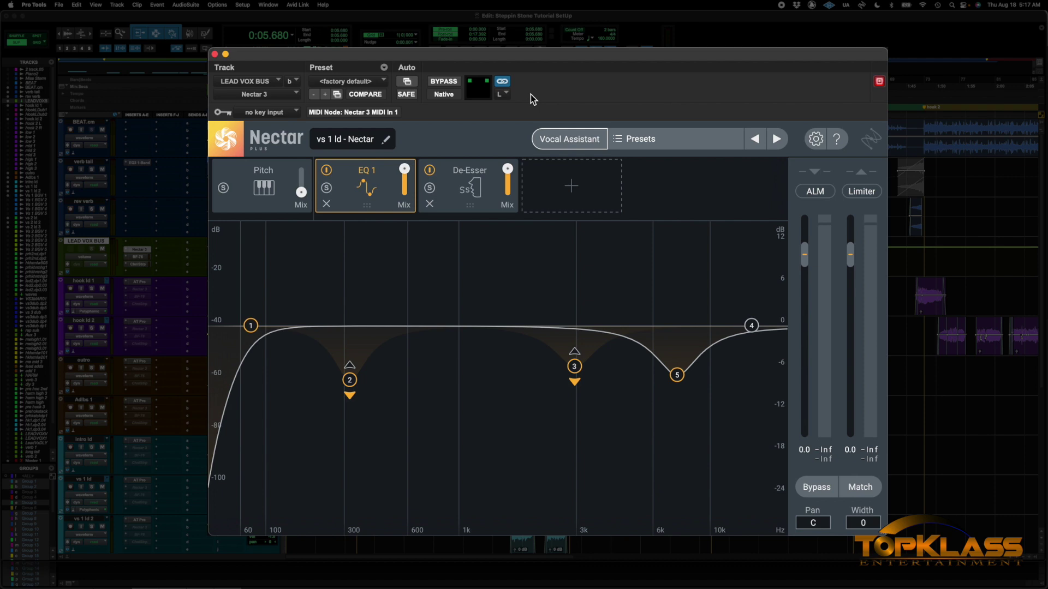
Swap the Nectar insert for stereo Nectar 3, view Channel Strip, then close the plug-in window
left_click(294, 98)
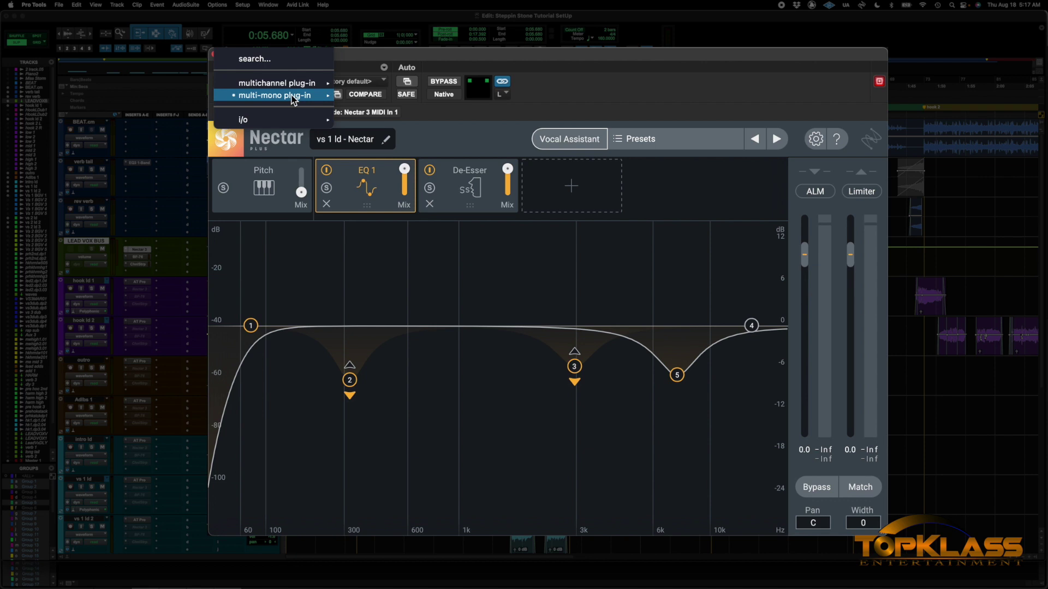
mouse_move(288, 102)
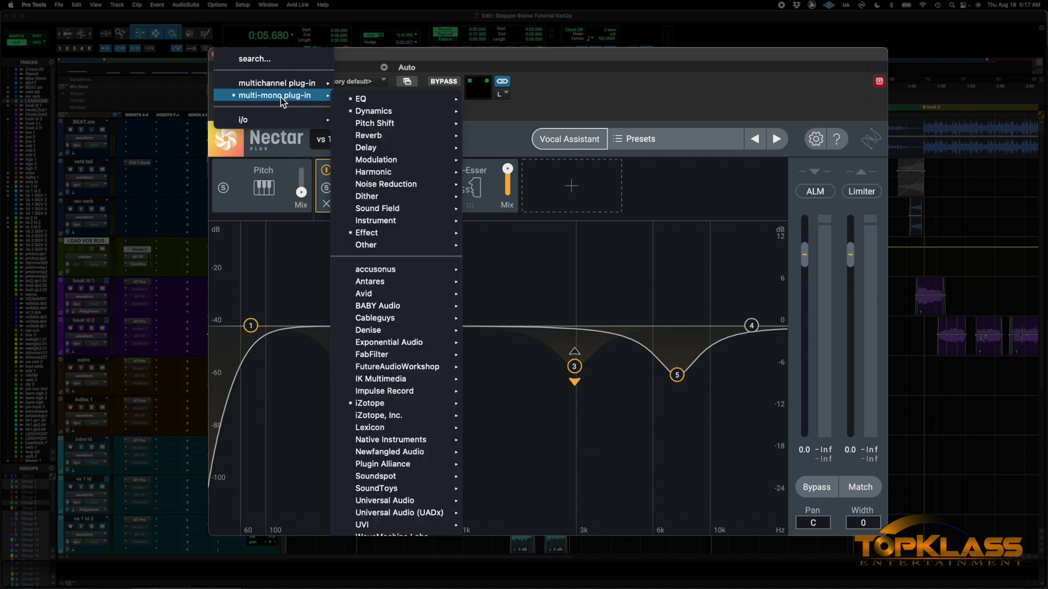
left_click(269, 60)
type("nectar")
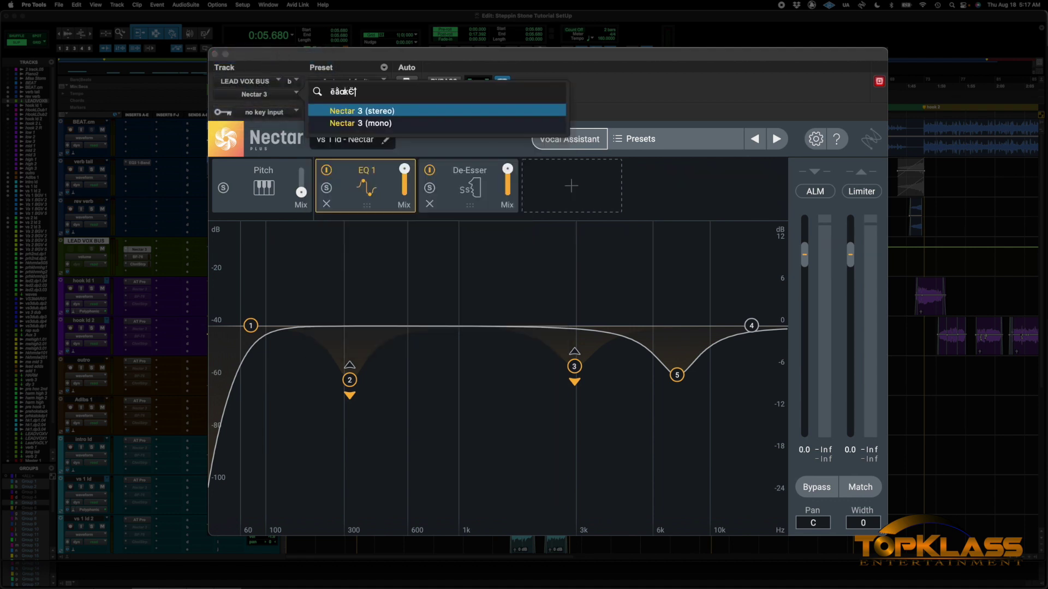
left_click(377, 111)
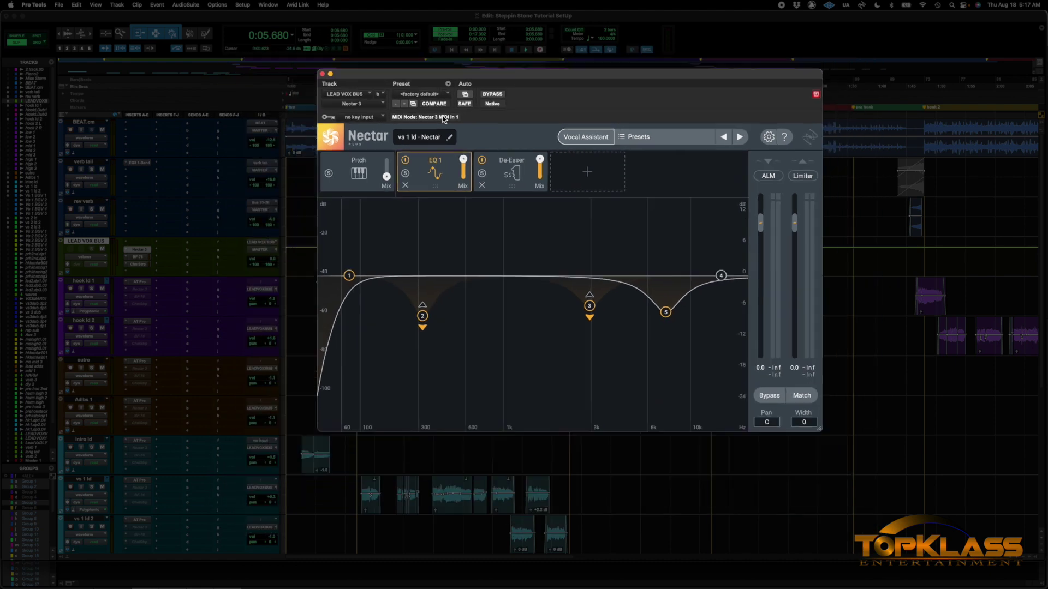
left_click(138, 264)
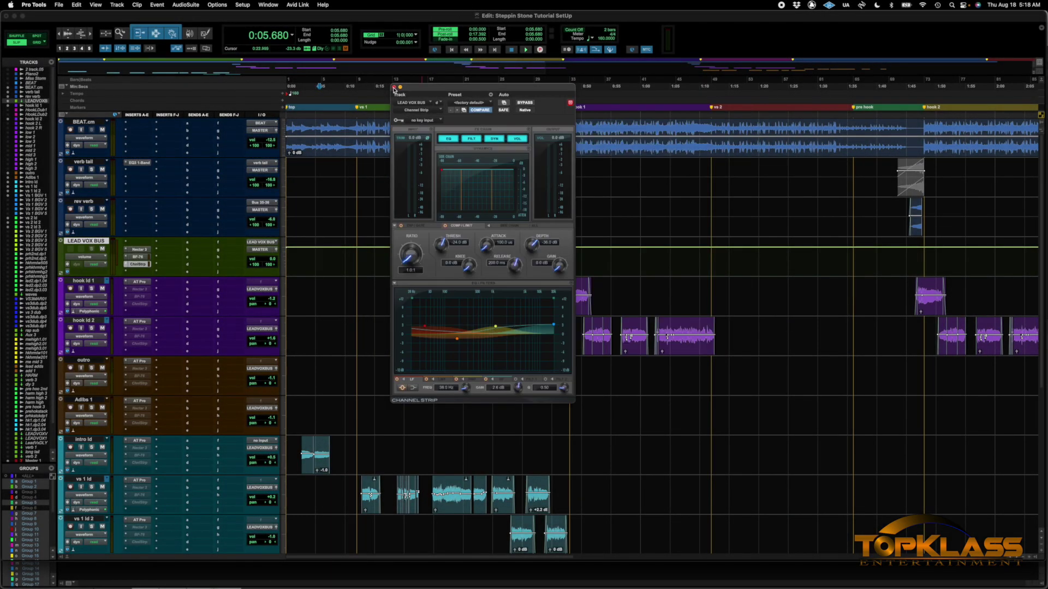
left_click(394, 87)
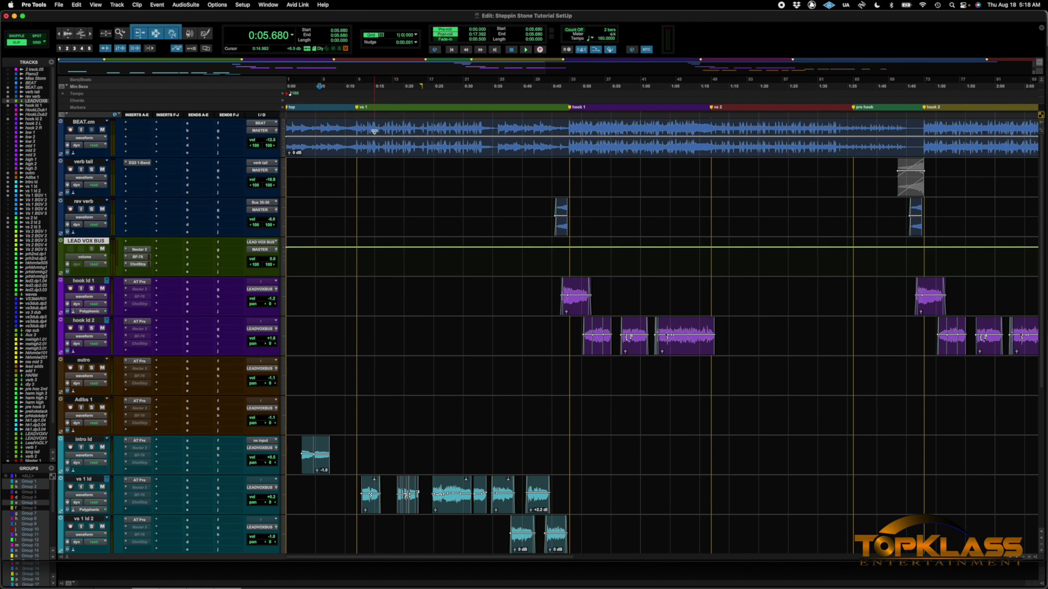
left_click(357, 94)
key("space")
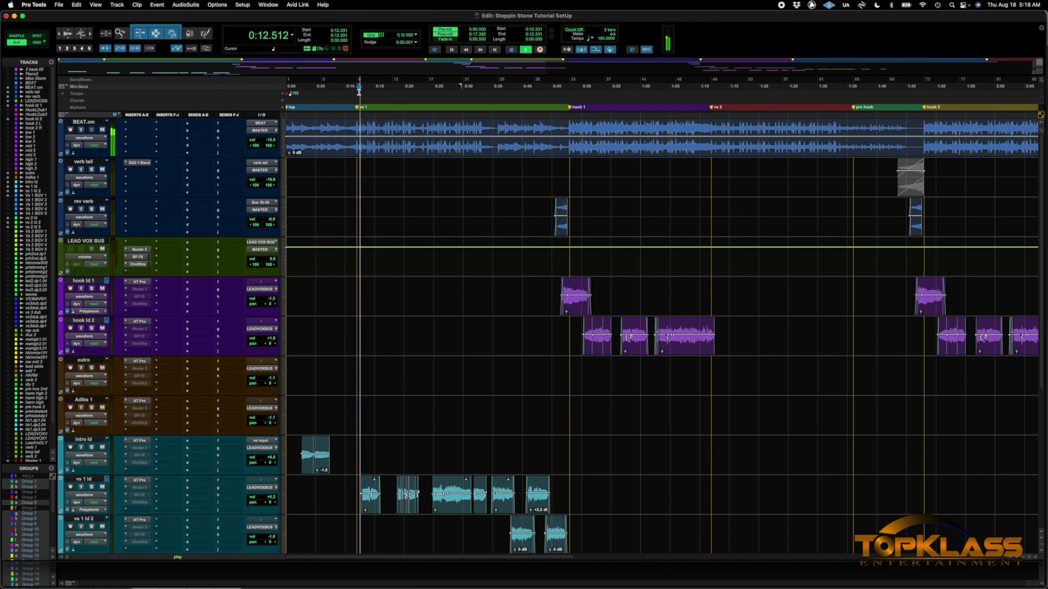
left_click(139, 256)
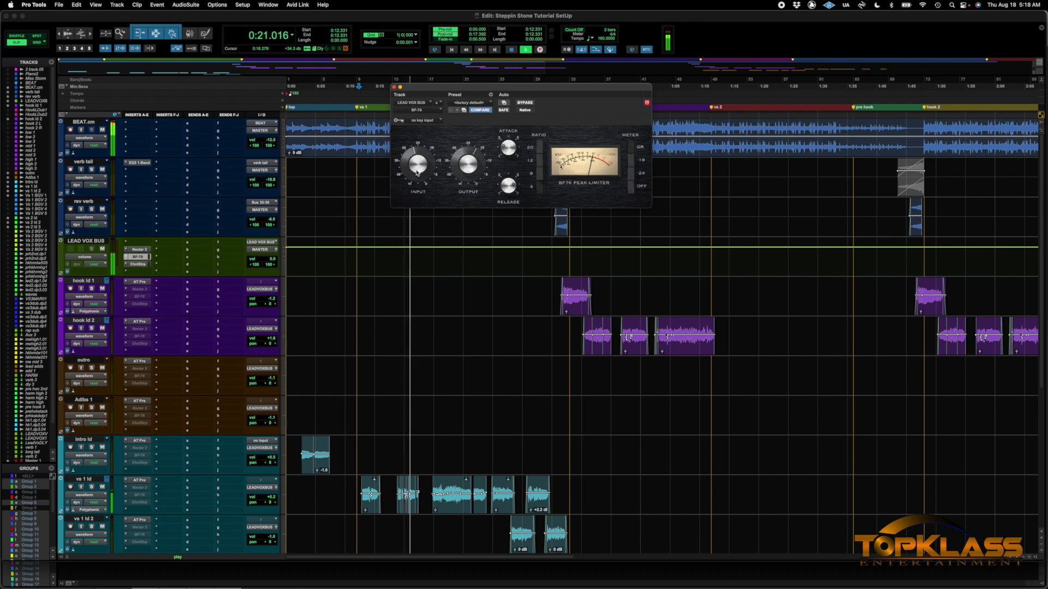
key("space")
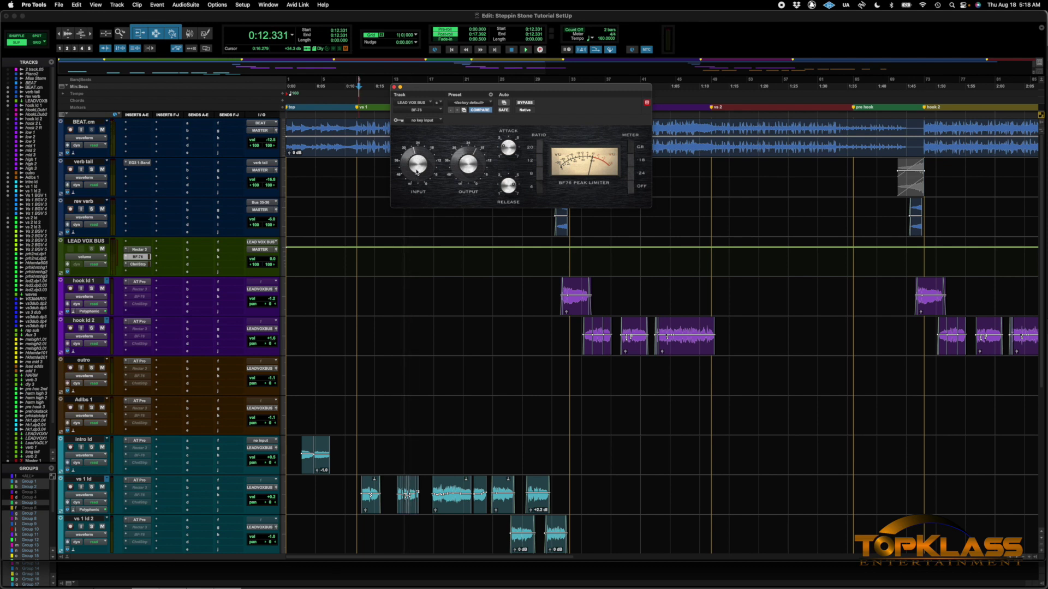
key("space")
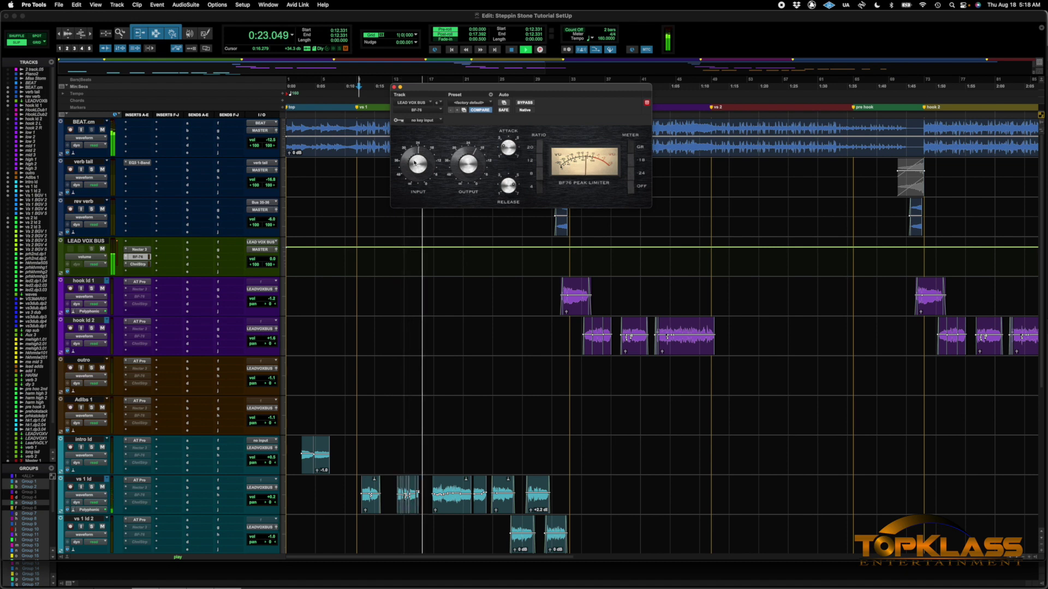
left_click(138, 266)
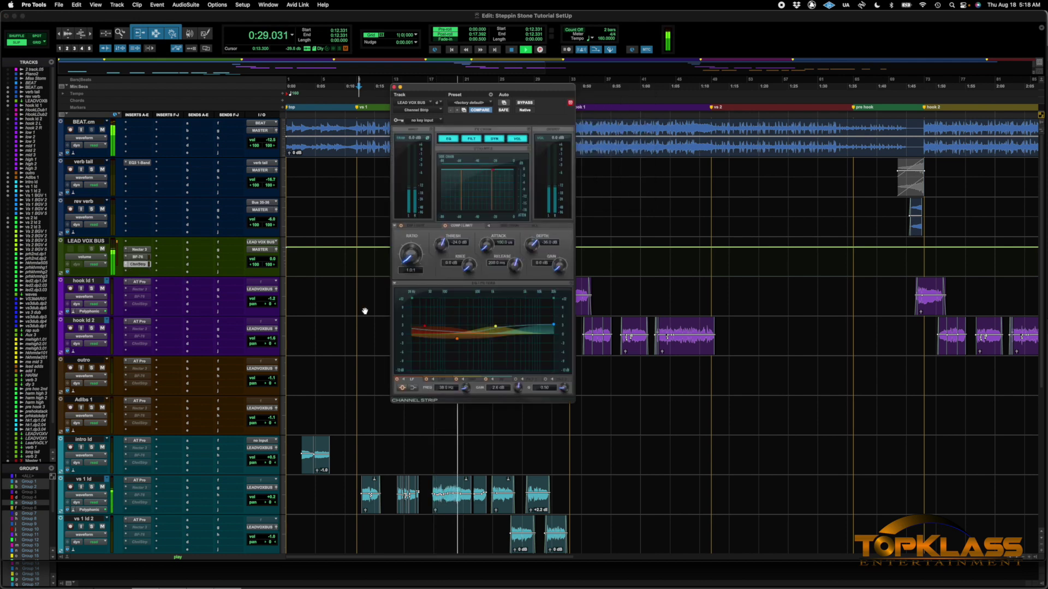
left_click(394, 86)
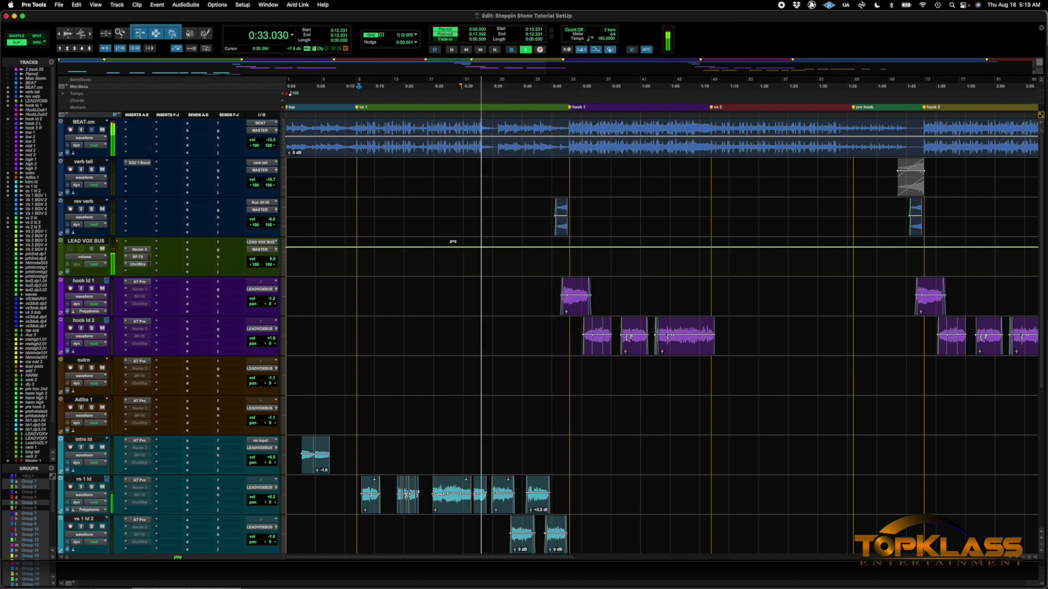
key("space")
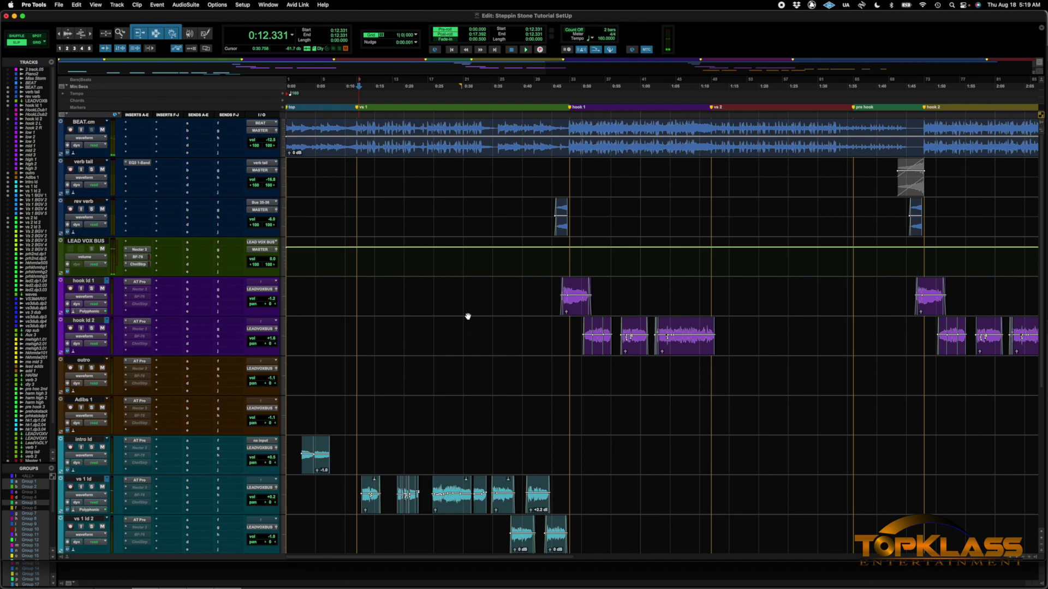
Select the intro ld range, open its Nectar, bypass EQ 1 and add a second EQ module
scroll(467, 317, "down", 3)
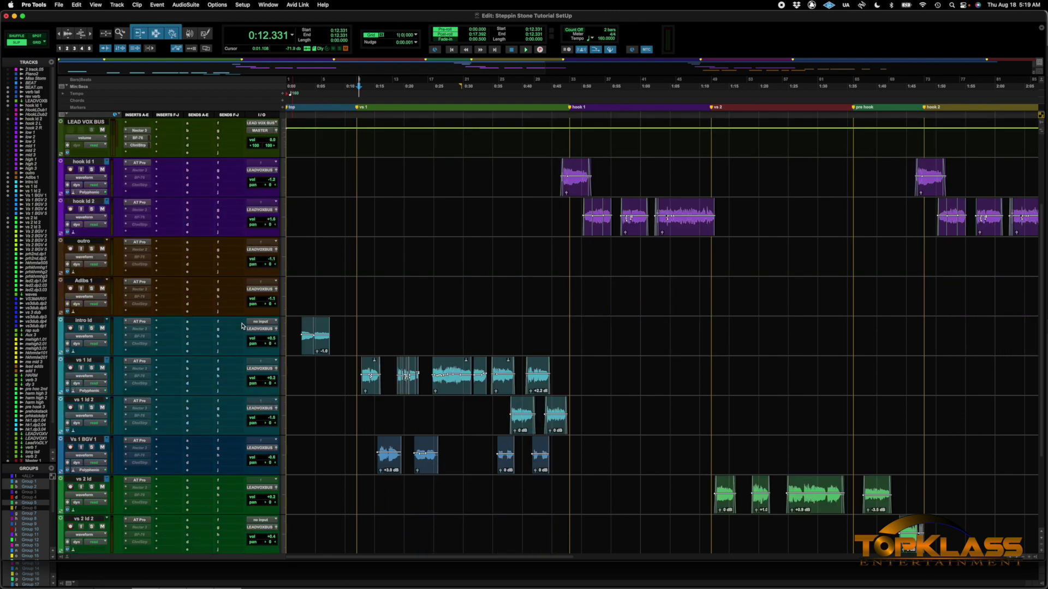
left_click_drag(299, 330, 273, 332)
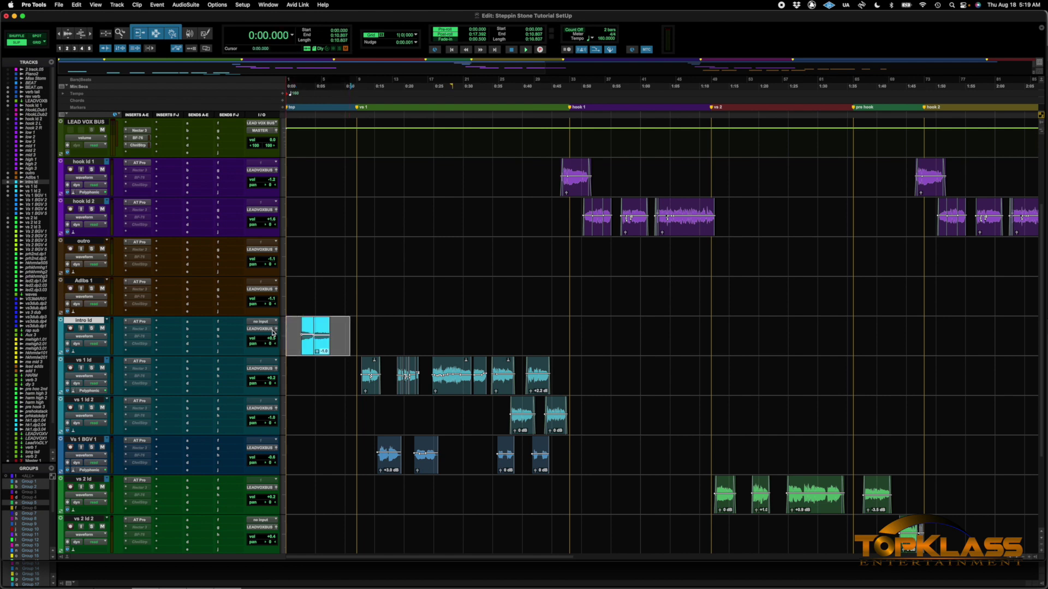
left_click(139, 329)
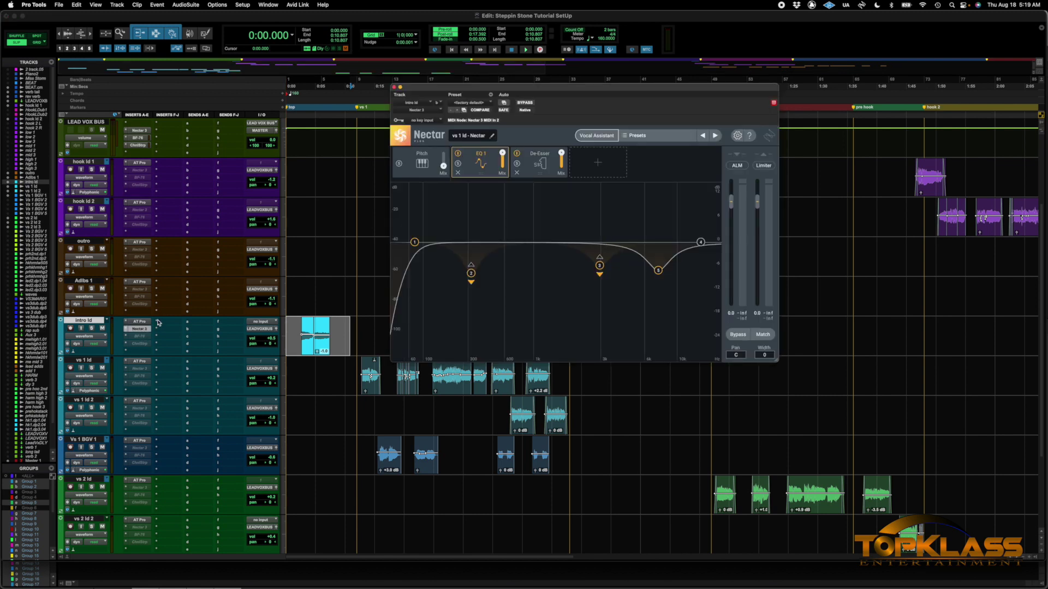
left_click(458, 155)
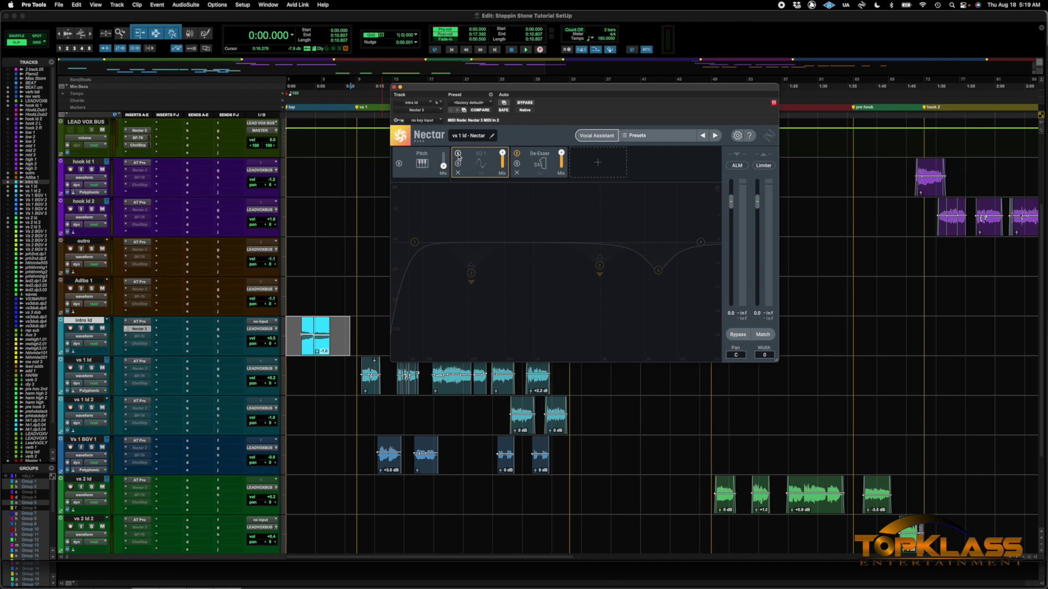
left_click(582, 163)
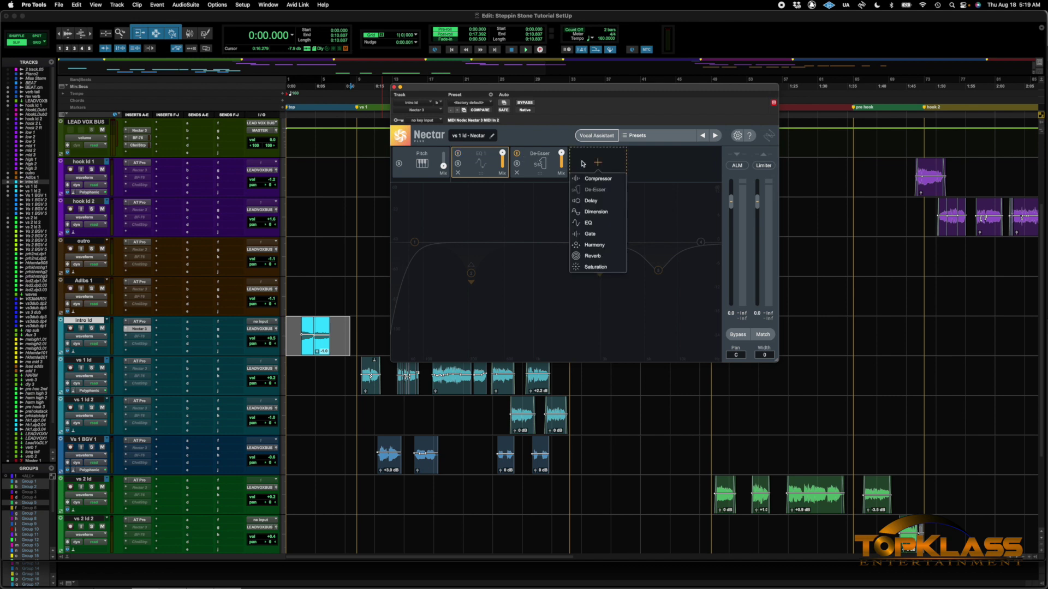
left_click(589, 223)
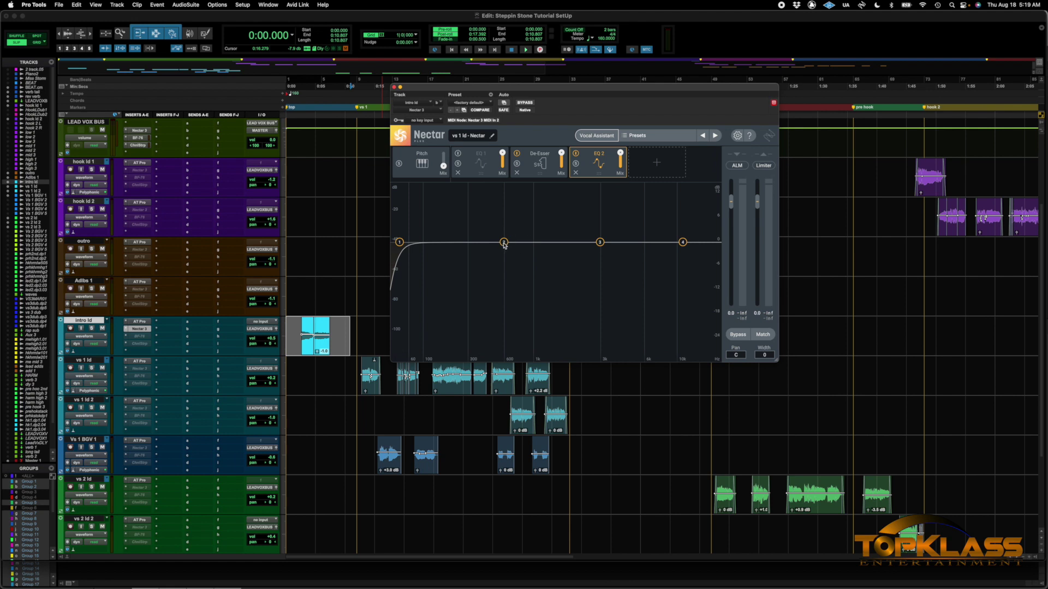
Shape EQ 2 during playback: high-pass, bell near 830 Hz, presence boost near 4.2 kHz, high shelf near 8.4 kHz
left_click_drag(504, 245, 513, 212)
key("space")
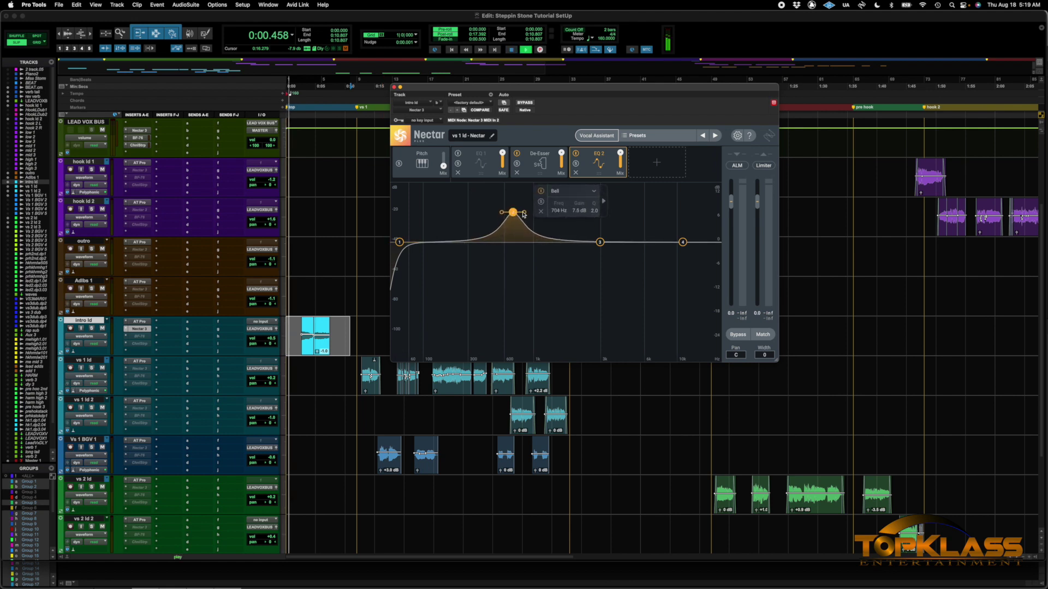
scroll(523, 214, "down", 3)
left_click_drag(521, 212, 532, 200)
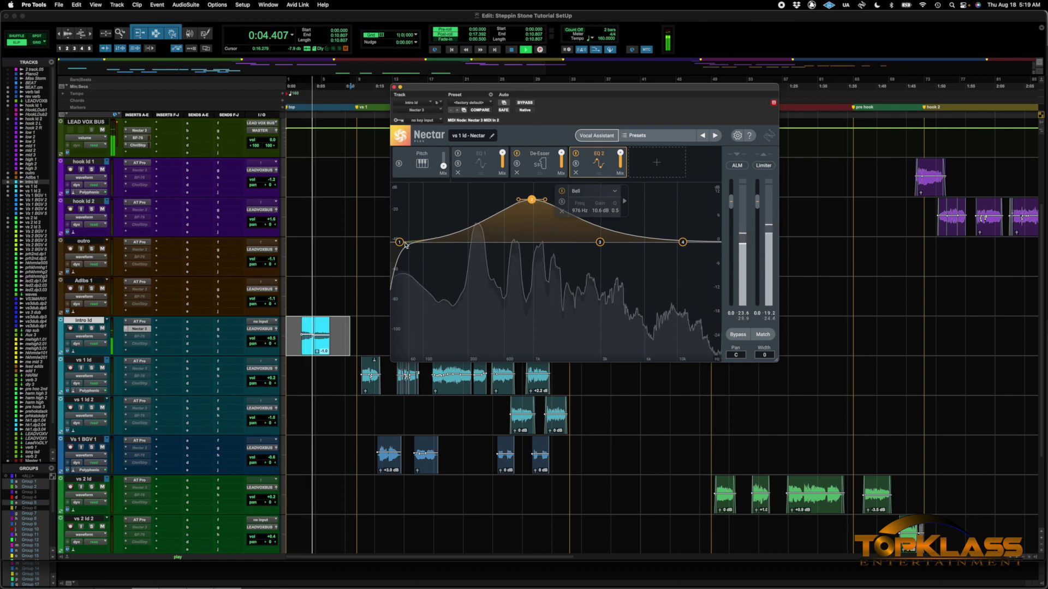
left_click_drag(405, 244, 555, 197)
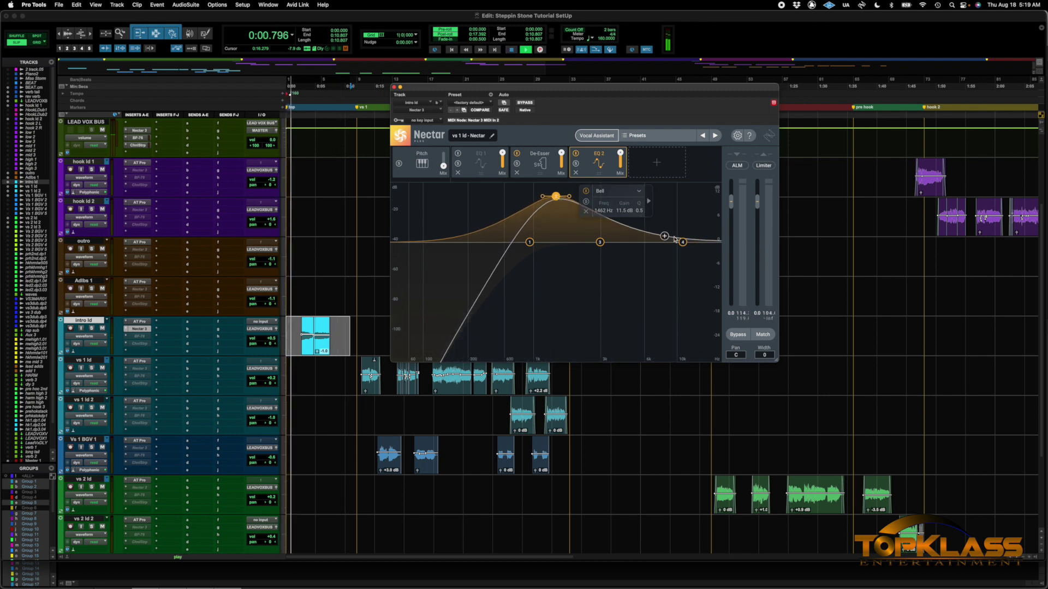
left_click_drag(599, 241, 631, 216)
key("space")
key("space")
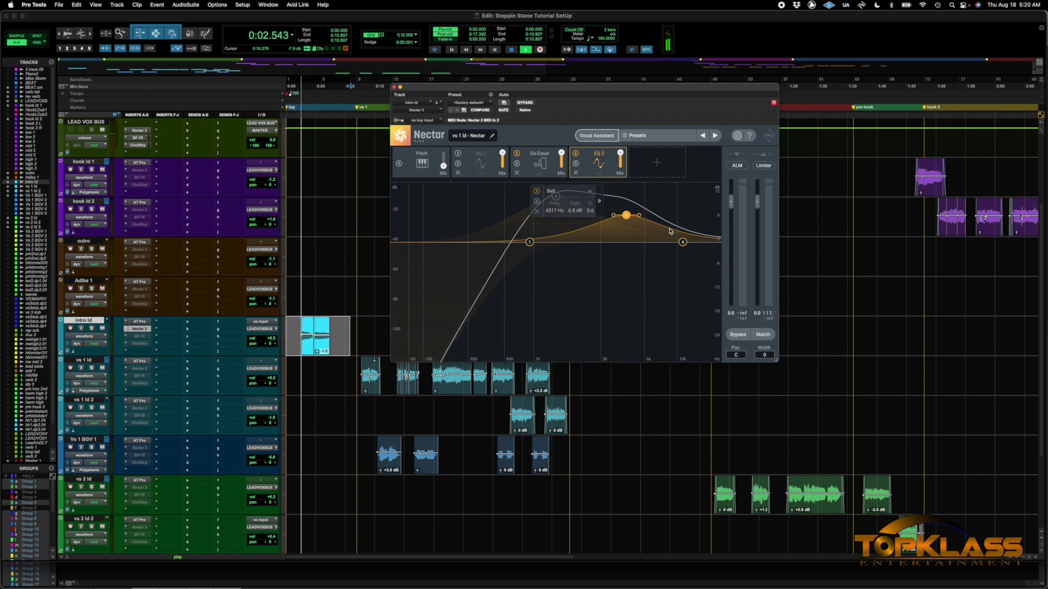
left_click_drag(683, 242, 679, 224)
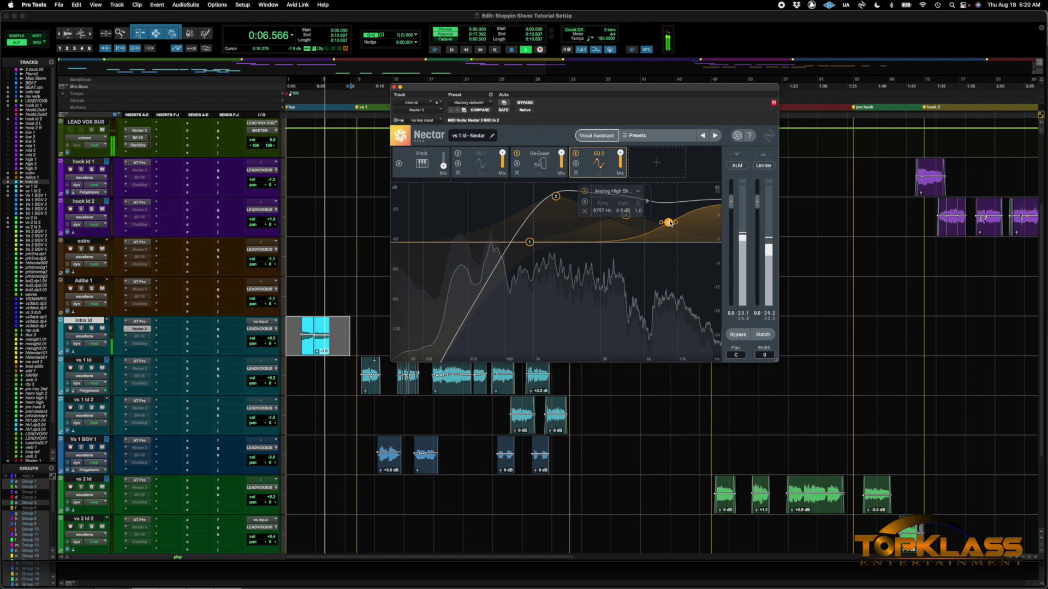
left_click_drag(679, 224, 663, 229)
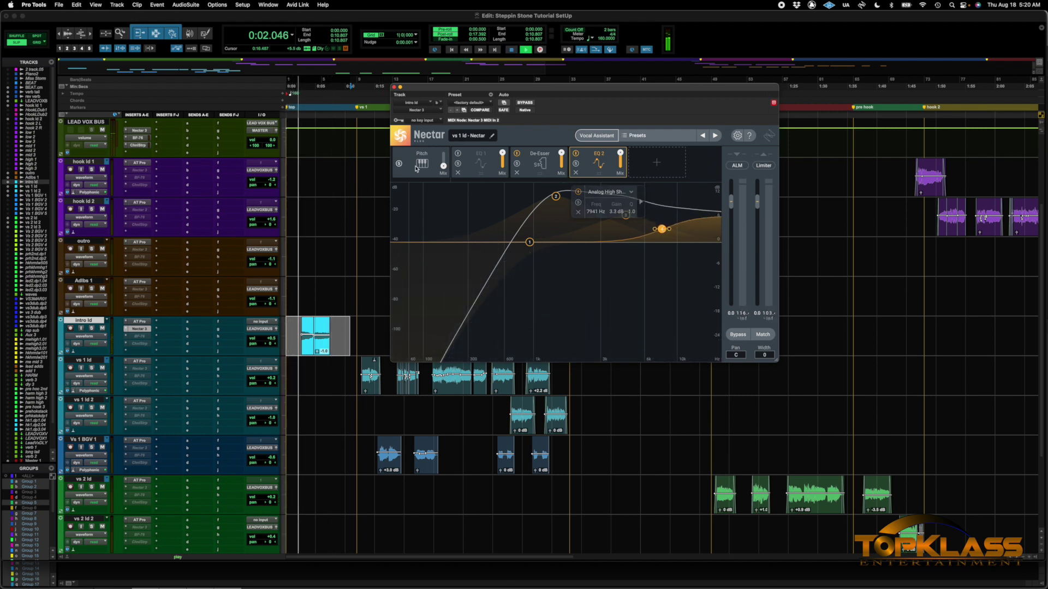
Add a Delay module with its low cut near 350 Hz and mix lowered to 28
left_click(656, 173)
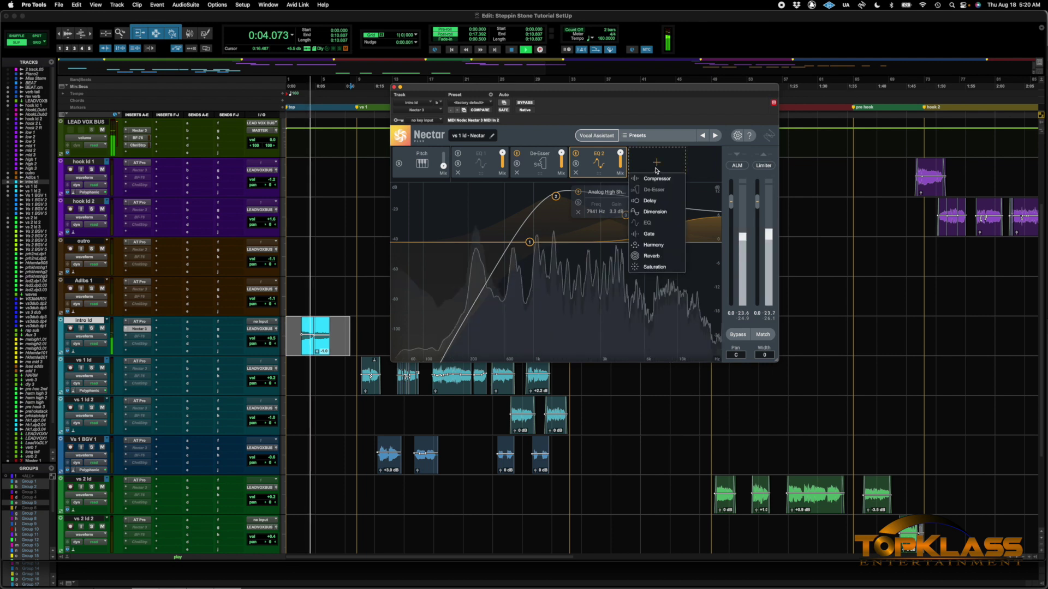
left_click(650, 202)
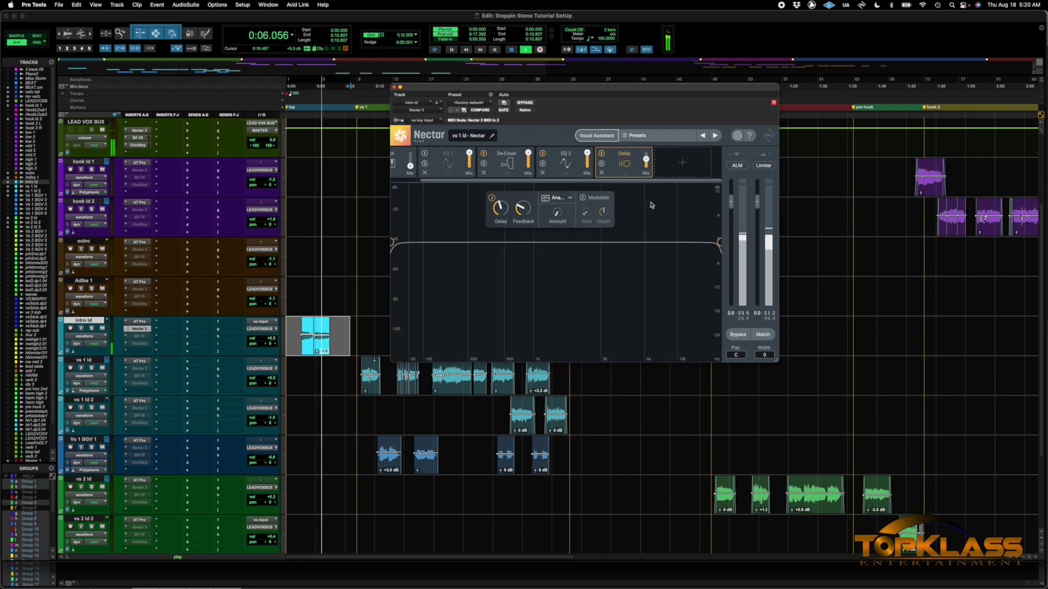
left_click_drag(392, 245, 475, 242)
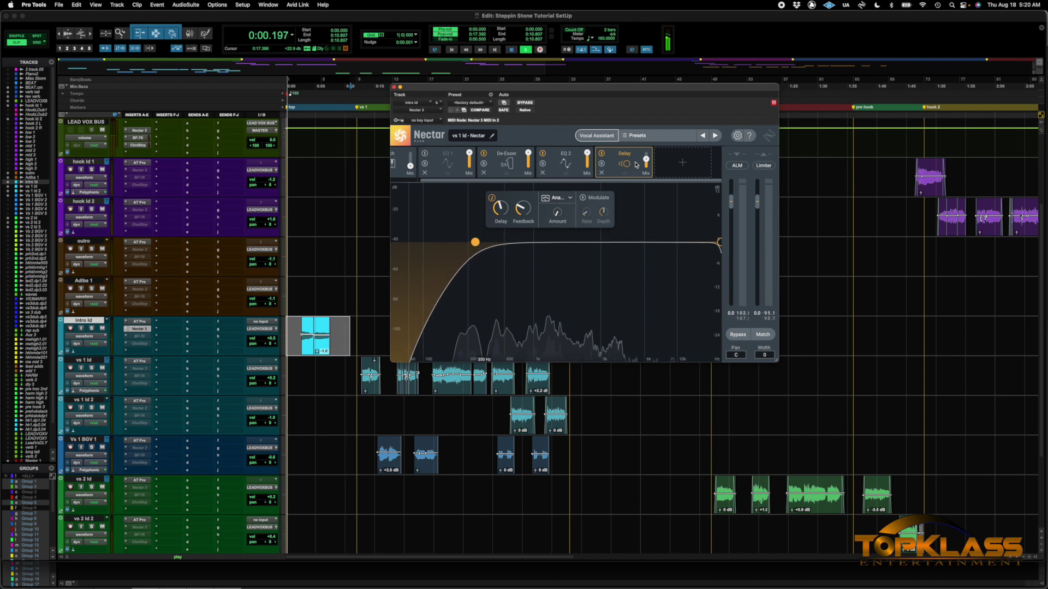
left_click_drag(645, 159, 639, 212)
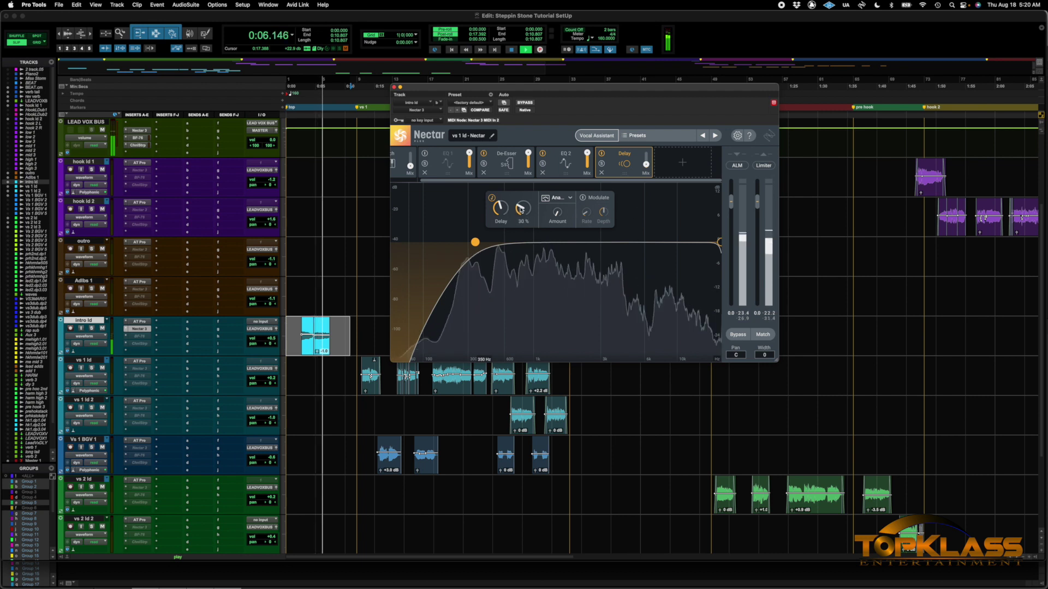
mouse_move(503, 211)
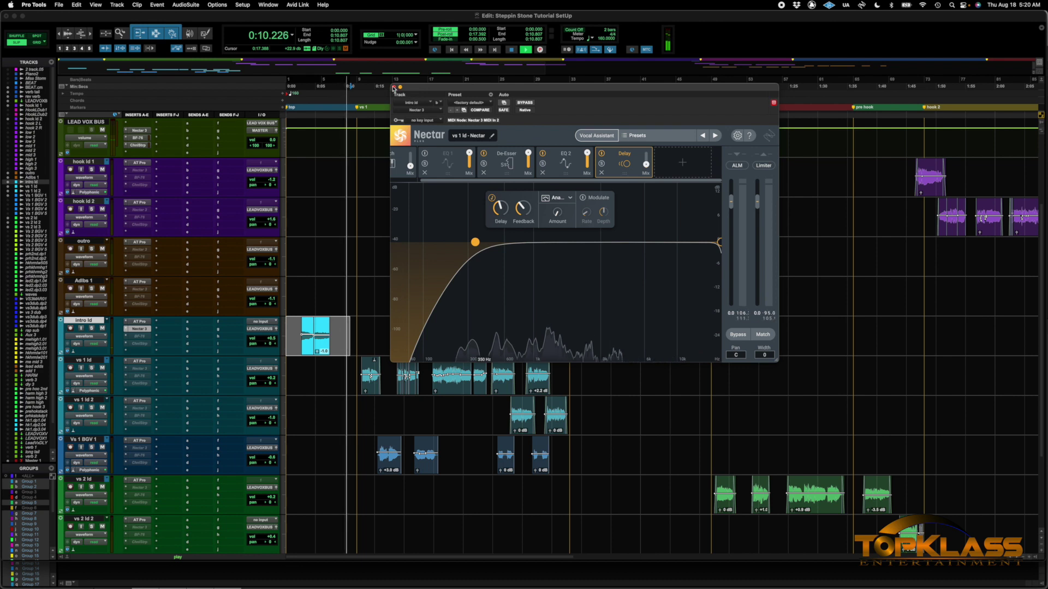
Close the Nectar window and stop playback
left_click(394, 87)
key("space")
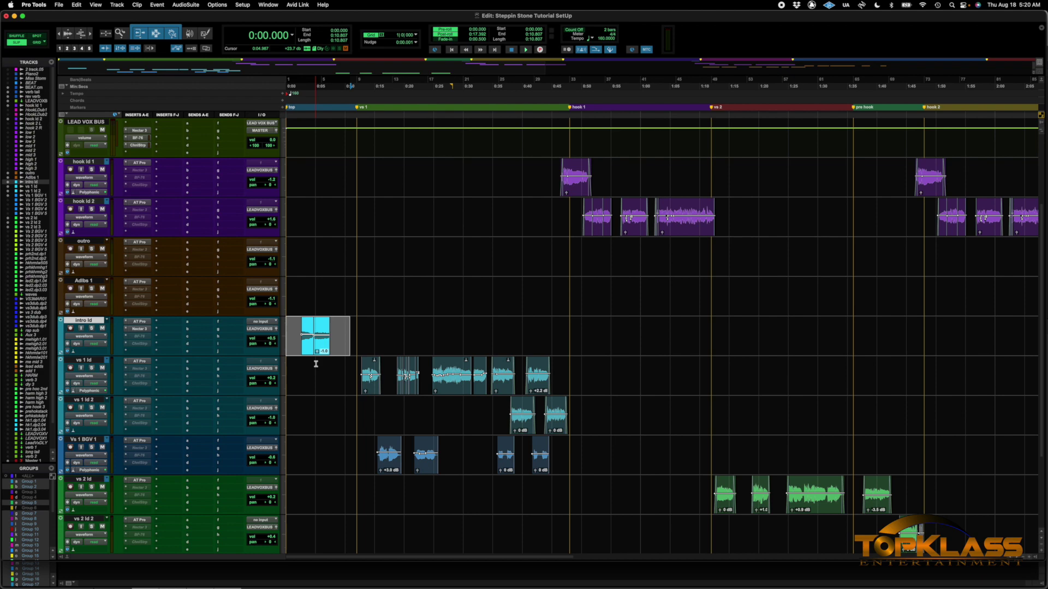
scroll(363, 374, "up", 3)
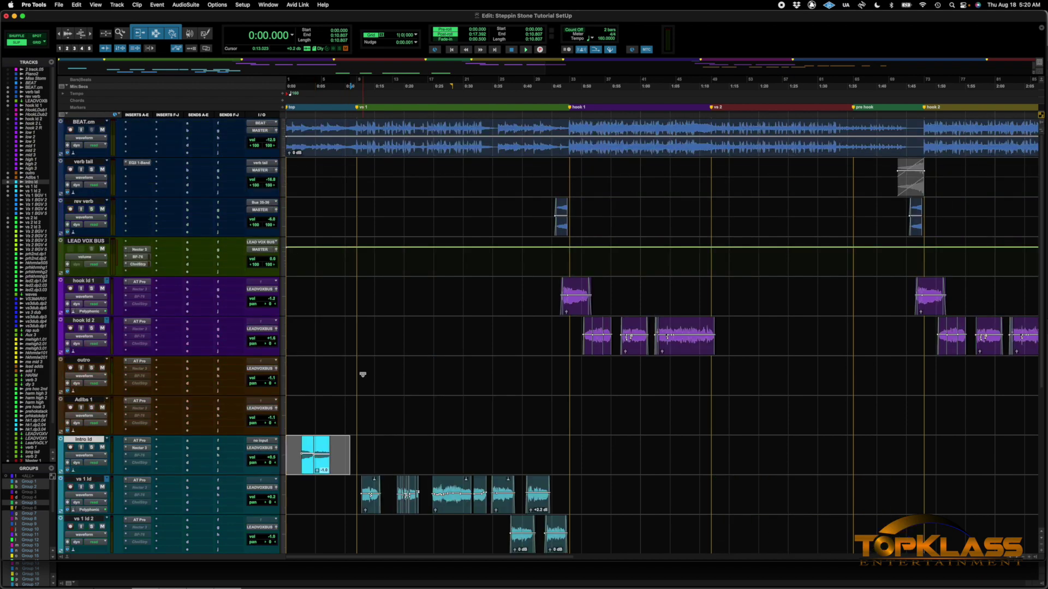
Show the Comments column in the Edit window and start the LEAD VOX BUS comment
left_click(62, 115)
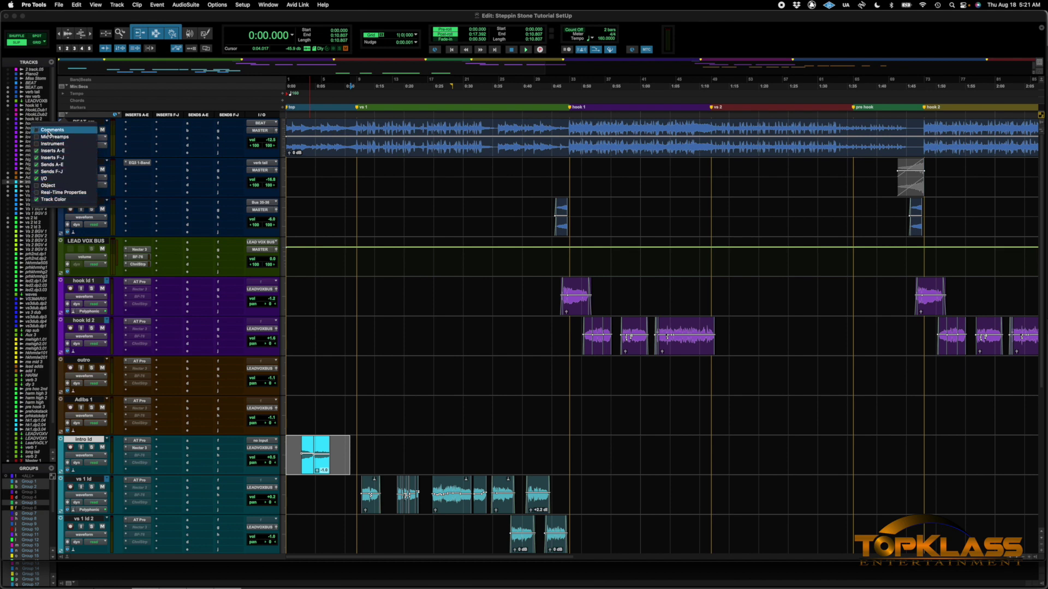
left_click(36, 133)
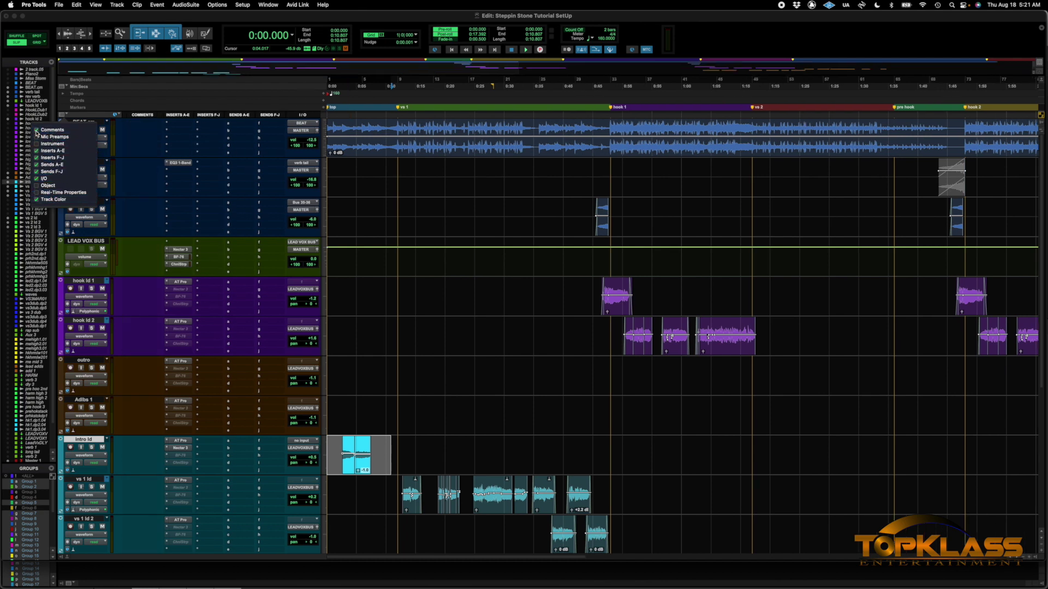
left_click(139, 248)
left_click(139, 248)
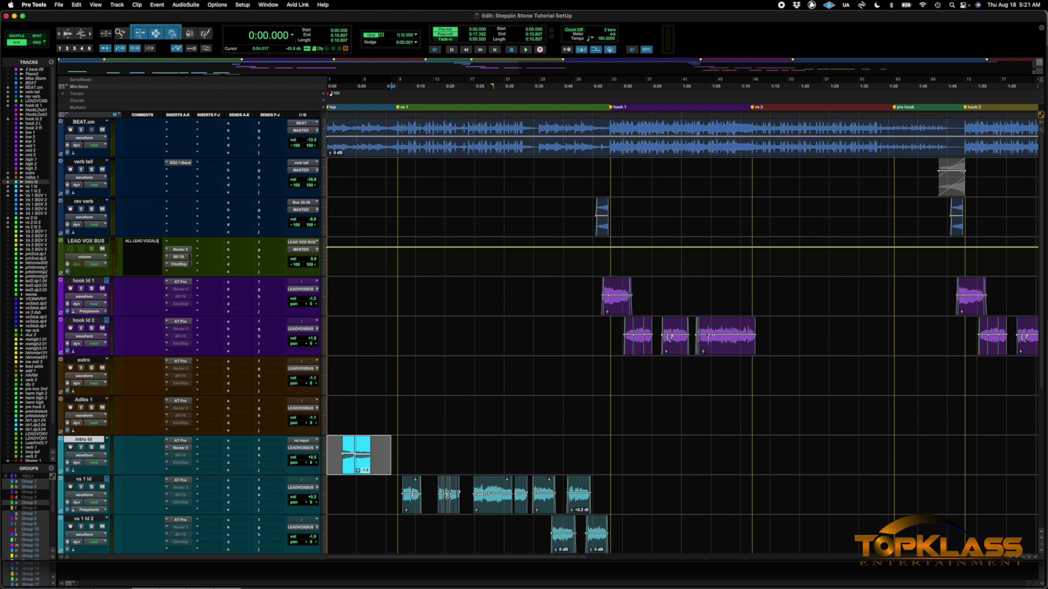
Commit the comment and send LEAD VOX BUS to a new stereo aux named Lead VocalReverb
left_click(231, 249)
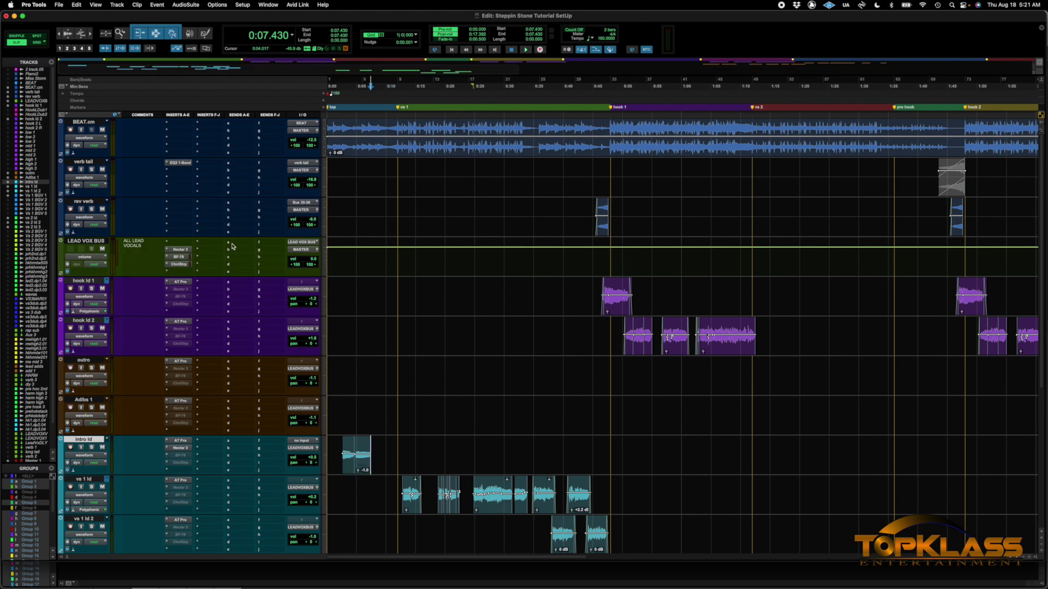
left_click(231, 246)
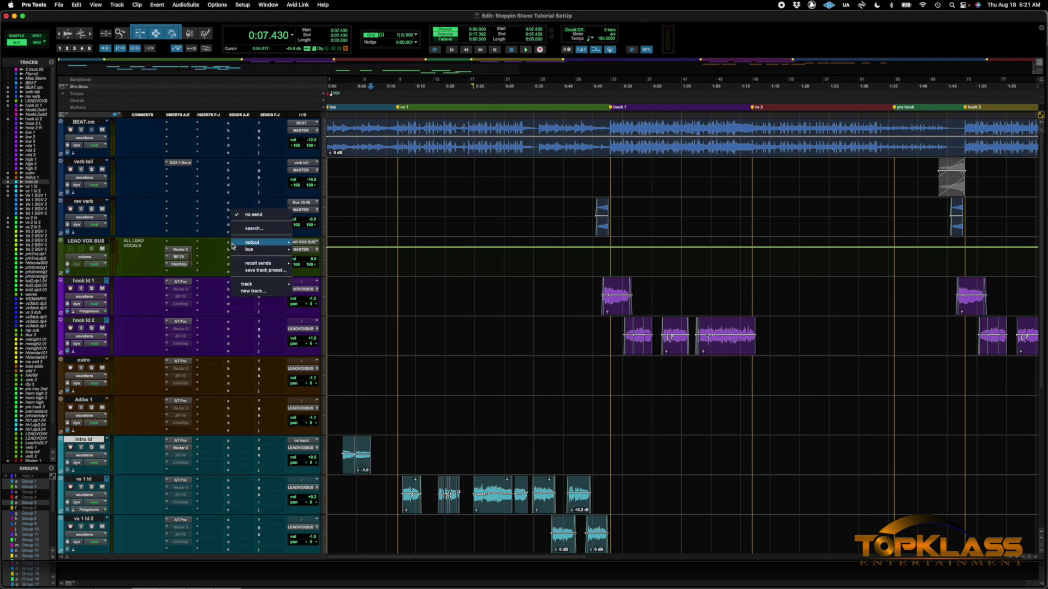
left_click(264, 292)
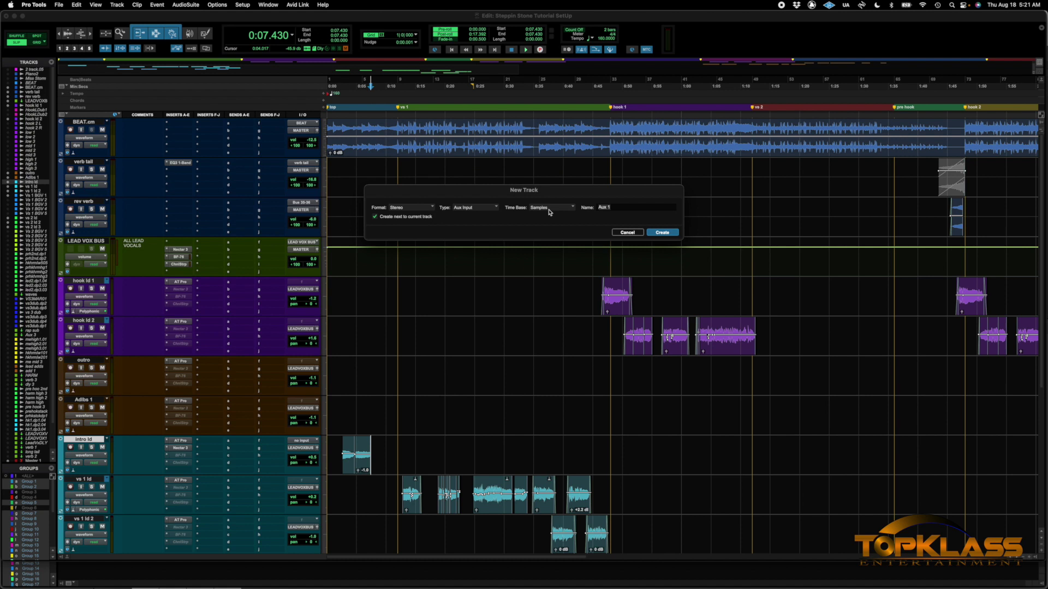
left_click(625, 207)
type("Lead Vocal Reverb")
key("Return")
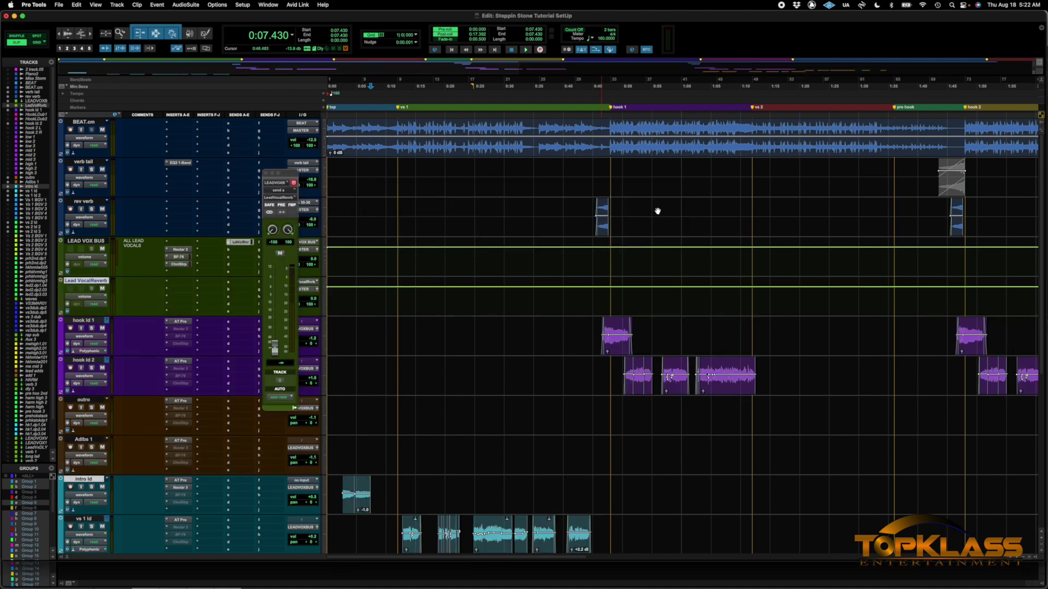
Move the send window aside and insert D-Verb (stereo) on Lead VocalReverb
left_click_drag(292, 173, 464, 177)
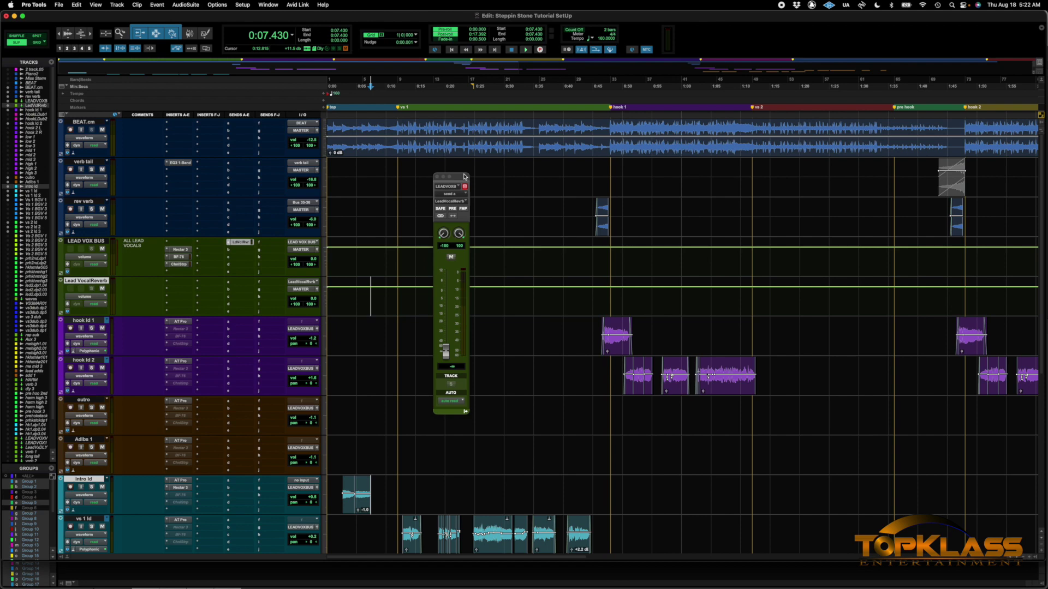
left_click(175, 283)
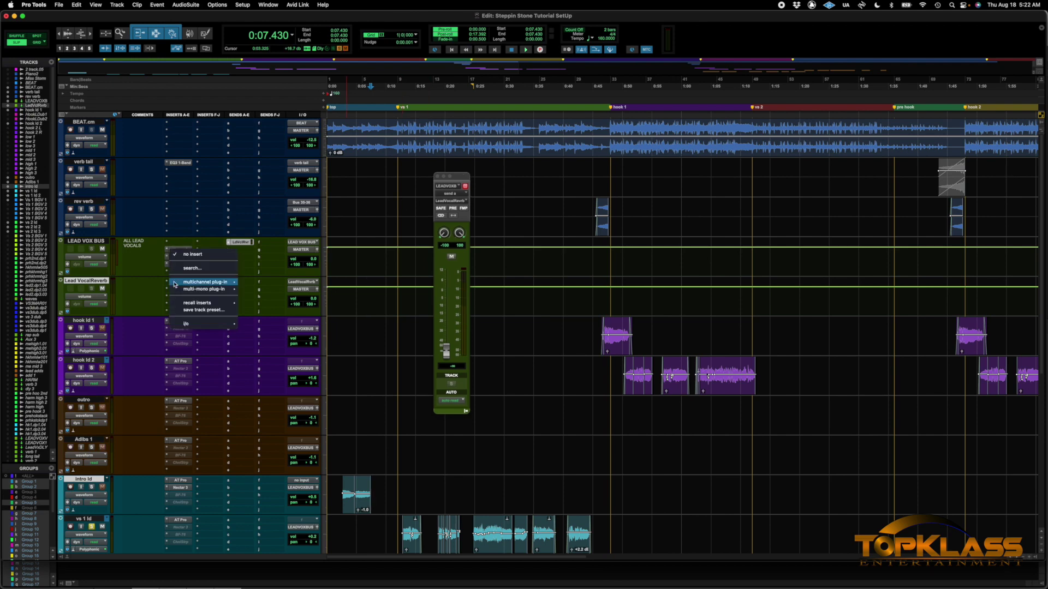
mouse_move(181, 284)
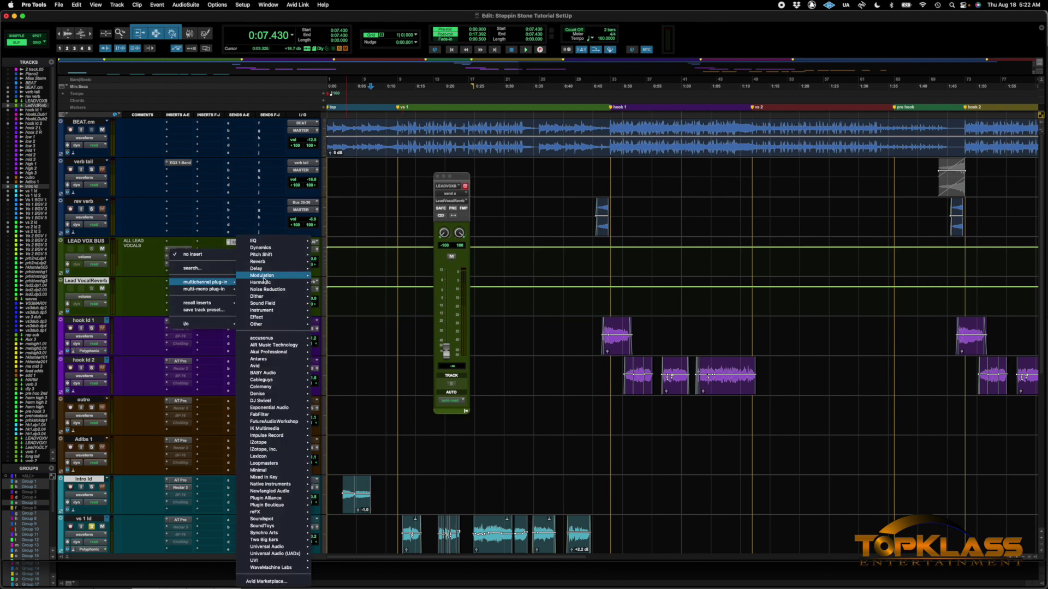
mouse_move(271, 265)
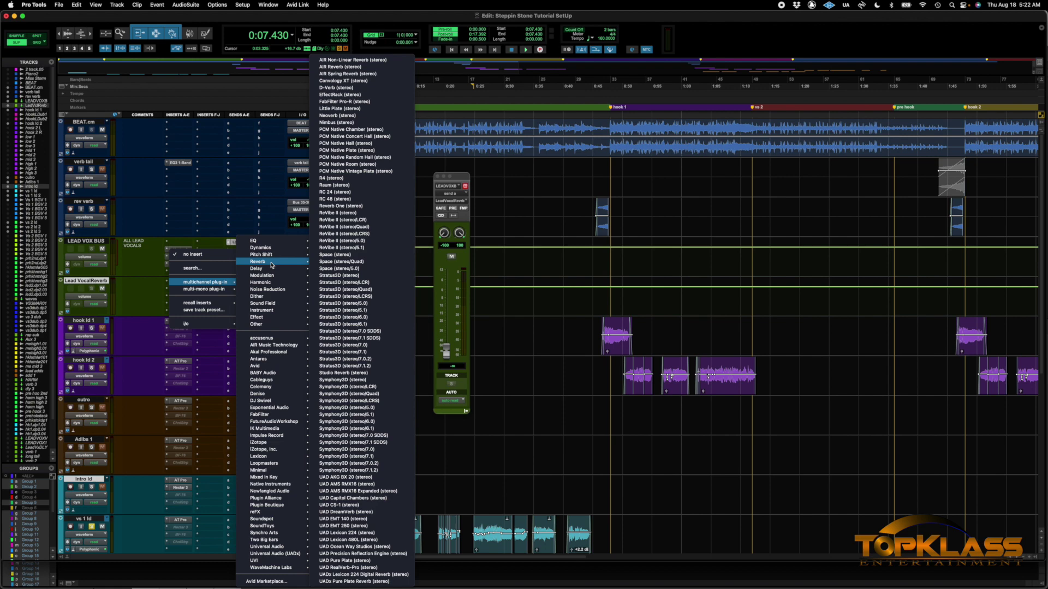
left_click(375, 88)
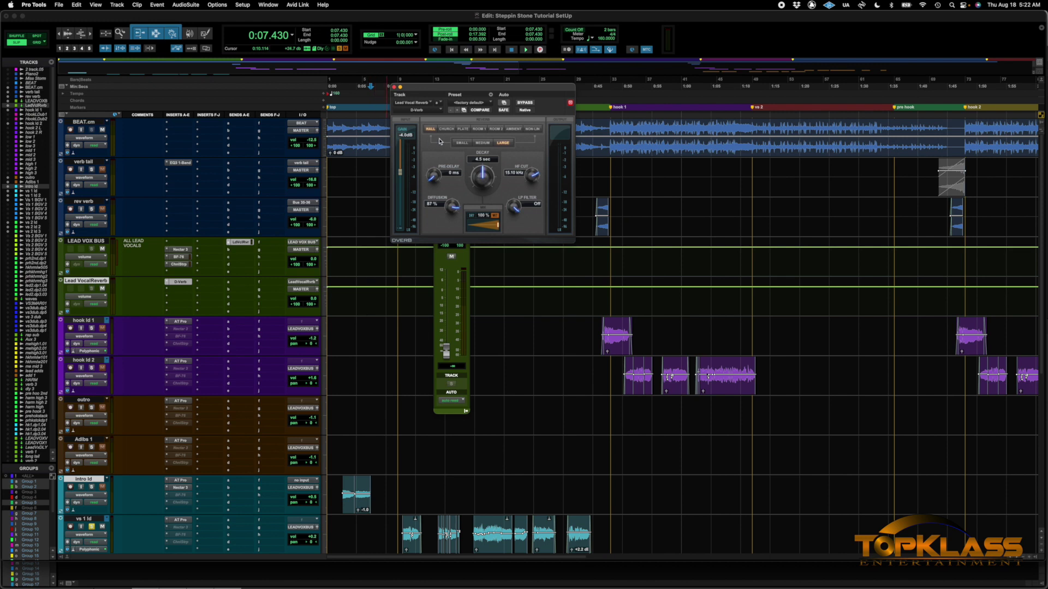
Switch D-Verb to the Plate algorithm and lengthen the decay to 5.2 seconds
left_click(463, 129)
left_click(501, 144)
left_click_drag(481, 179, 481, 163)
Return the reverb send to silence, select the vs 1 ld clips' range and play it
mouse_move(446, 351)
left_mouse_down()
mouse_move(446, 336)
mouse_move(445, 351)
left_mouse_up()
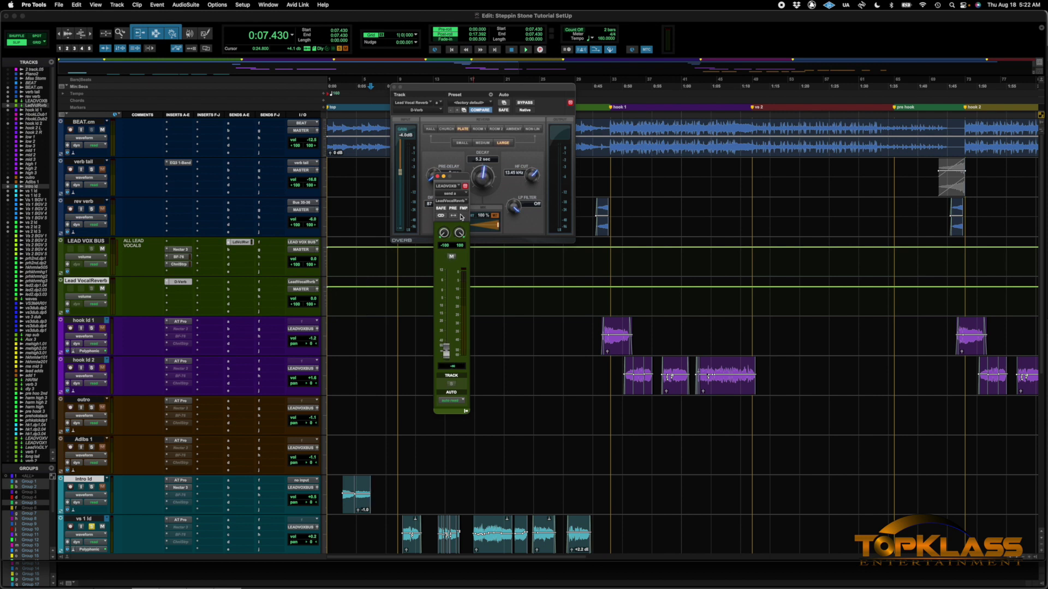
left_click_drag(459, 181, 377, 189)
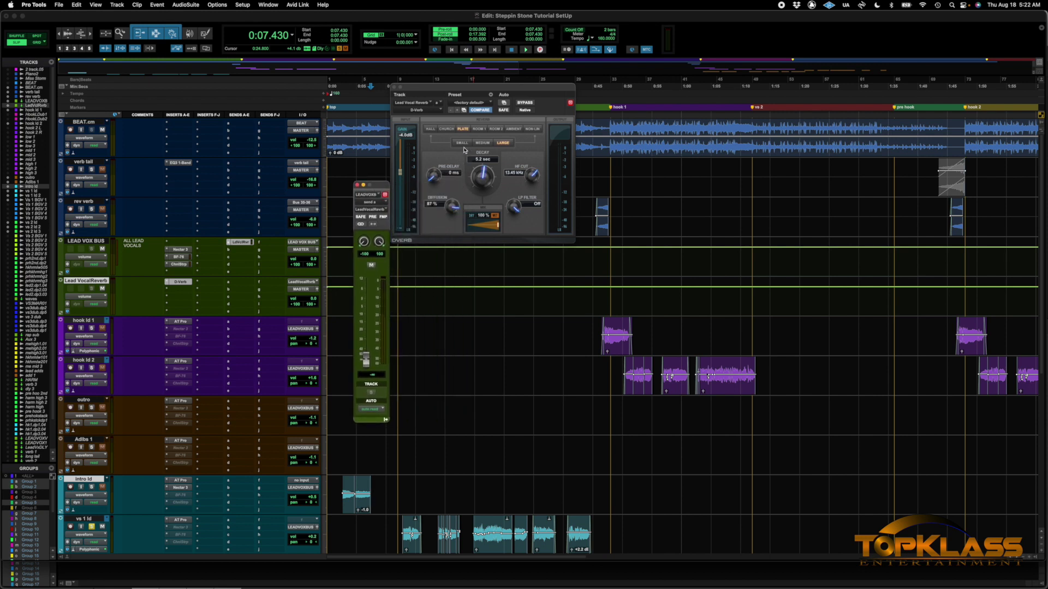
left_click_drag(483, 96, 499, 199)
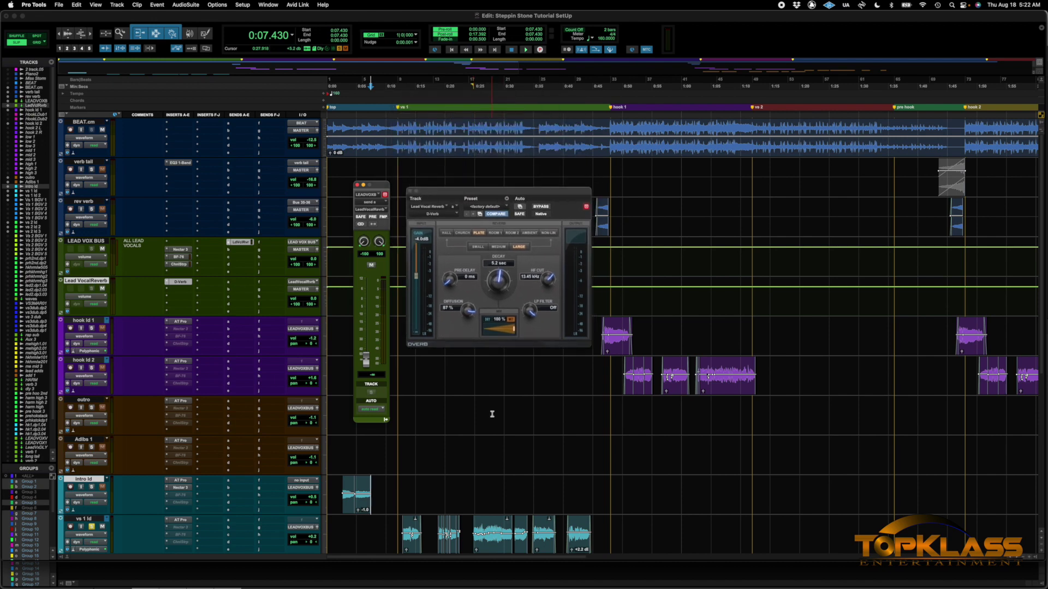
scroll(492, 414, "down", 1)
left_click_drag(617, 492, 382, 492)
key("space")
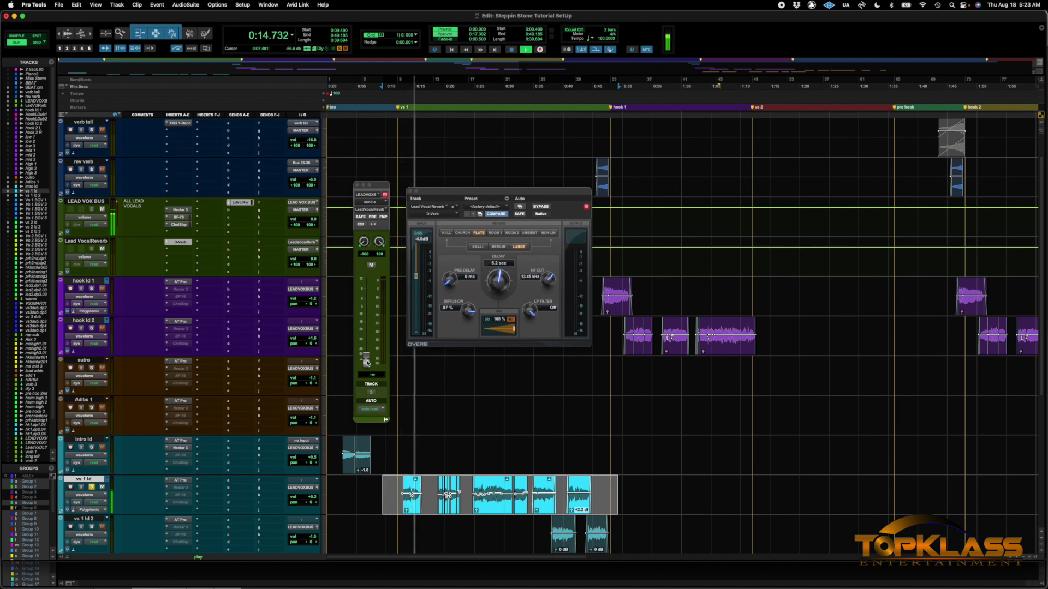
Raise the LEAD VOX BUS reverb send to about -9.1 dB while auditioning the verse
left_click_drag(365, 361, 375, 339)
key("space")
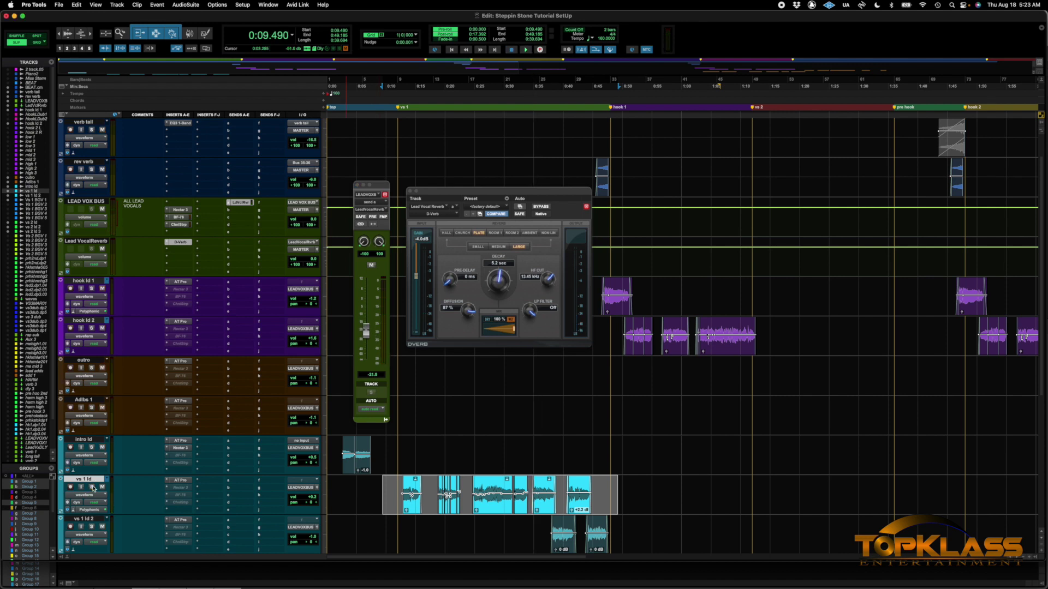
key("space")
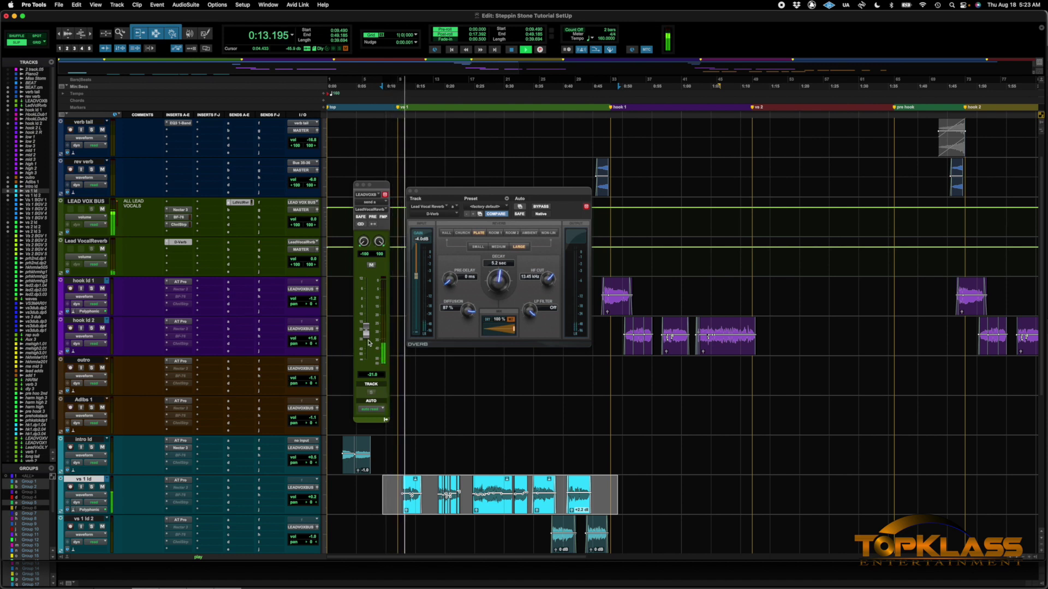
left_click_drag(365, 331, 366, 317)
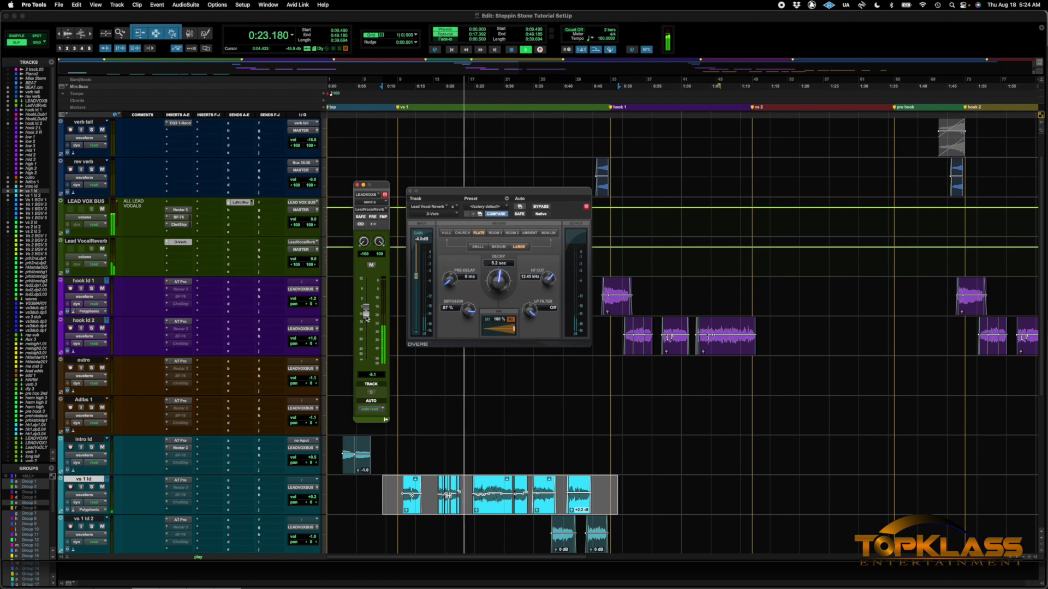
key("space")
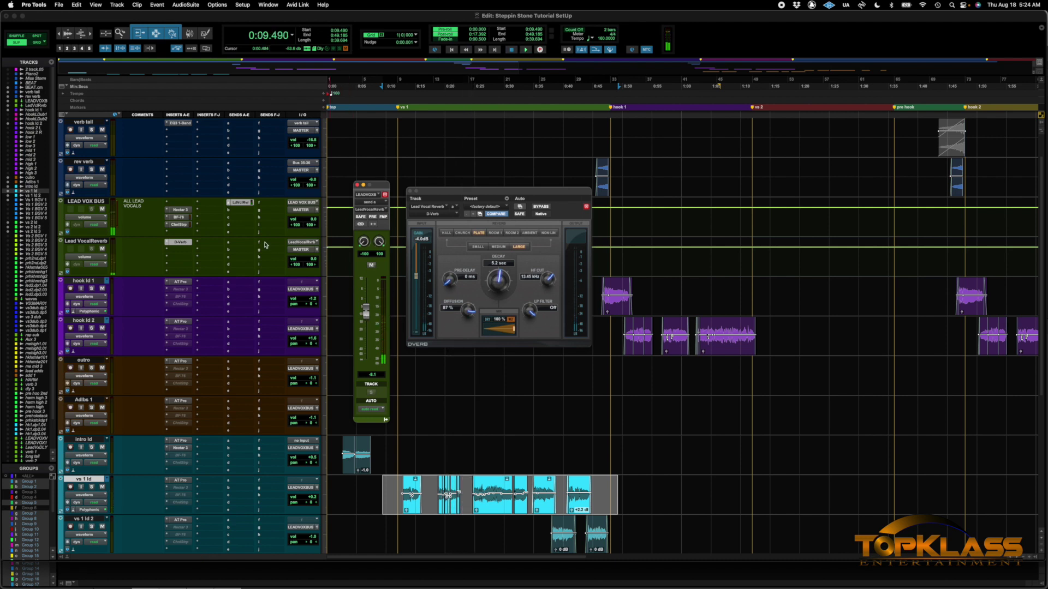
Route a second LEAD VOX BUS send to a new stereo aux named Lead Vox Delay
left_click(232, 214)
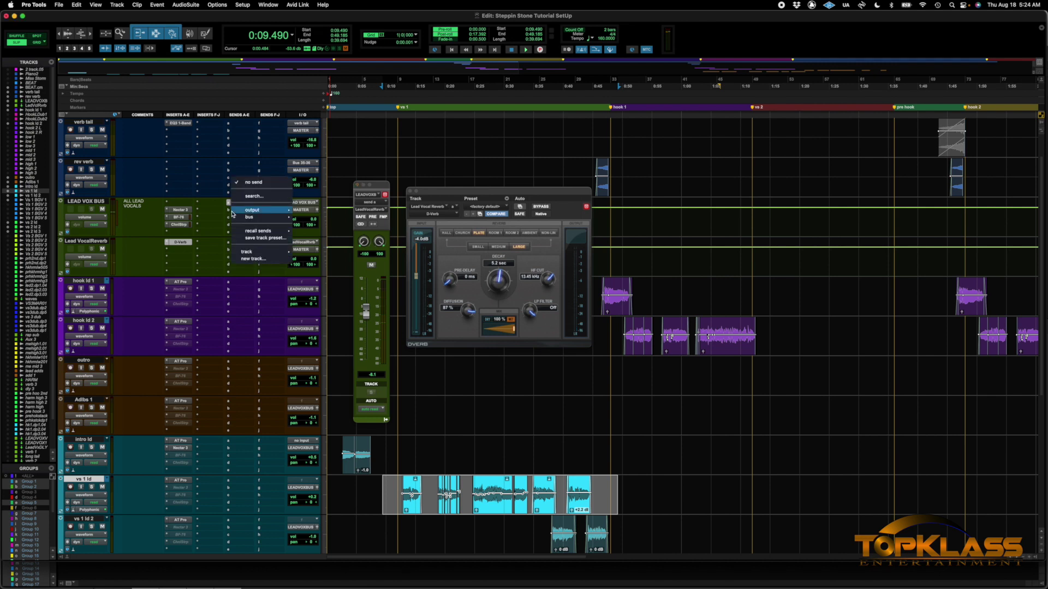
left_click(269, 261)
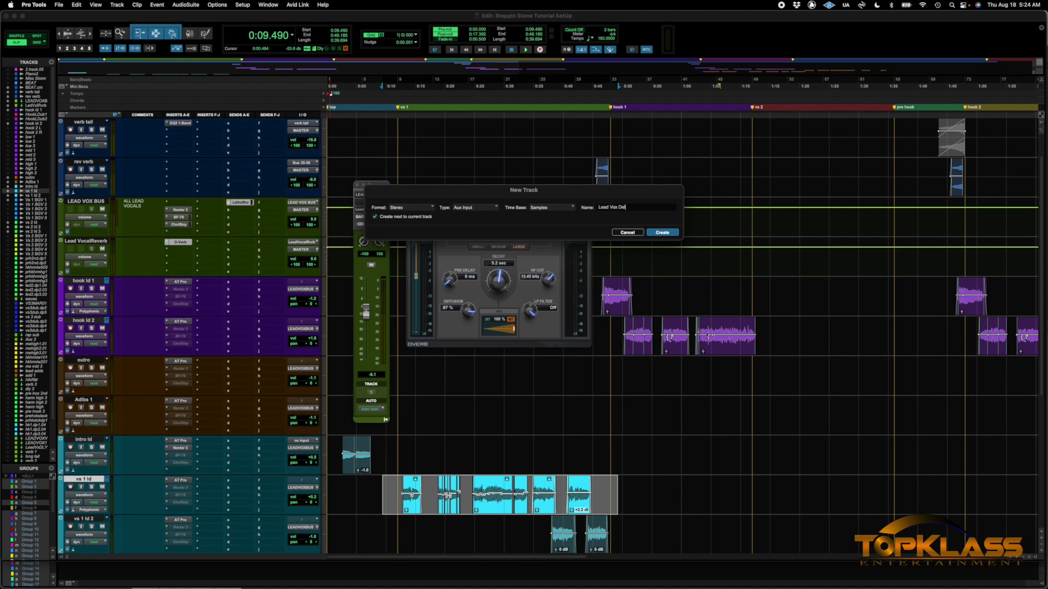
key("Return")
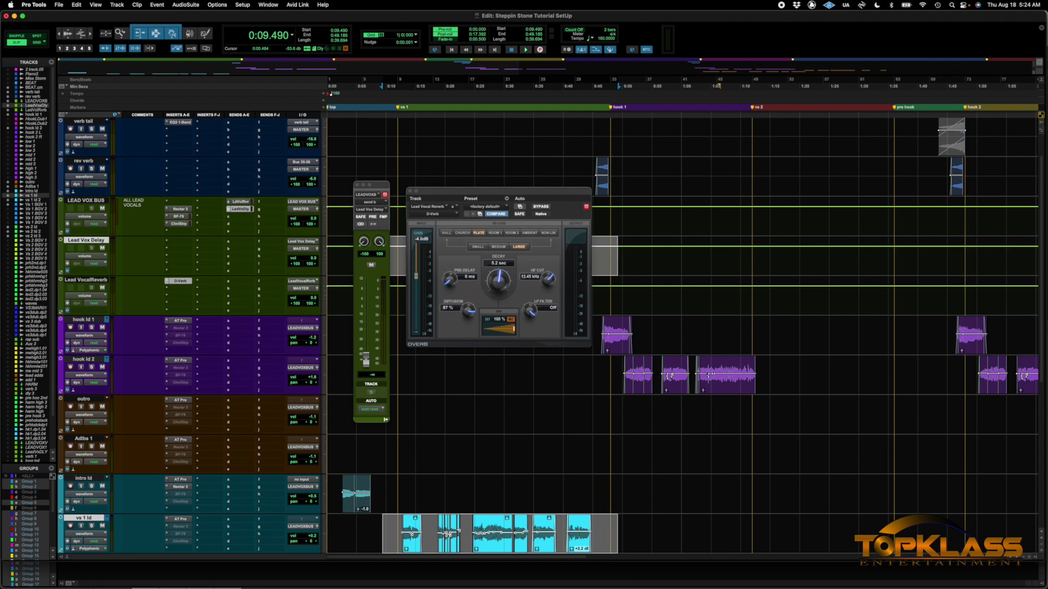
Insert Mod Delay III on the Lead Vox Delay aux track
left_click(178, 245)
mouse_move(216, 241)
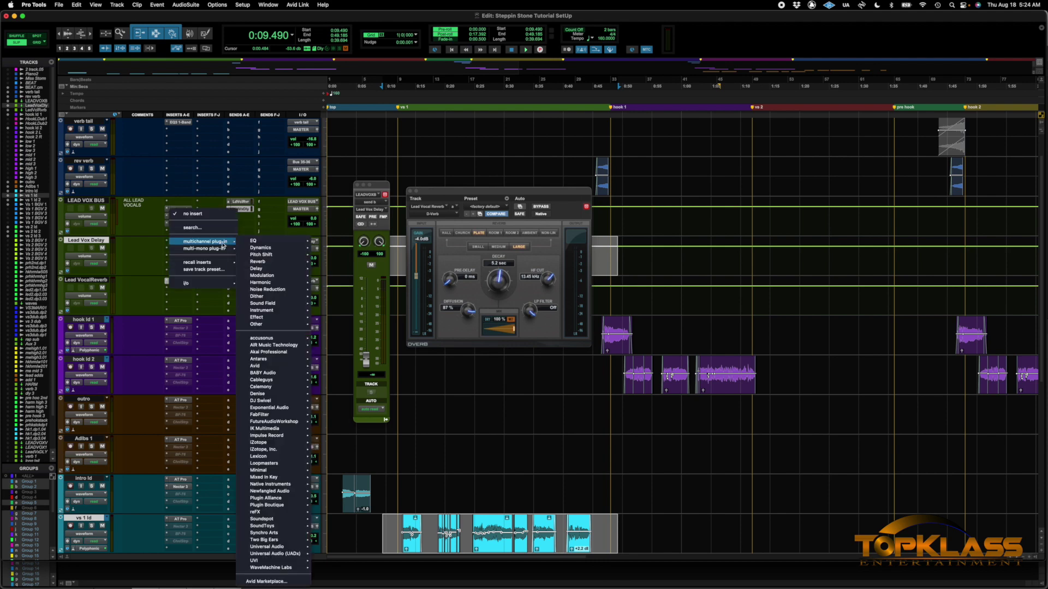
mouse_move(272, 269)
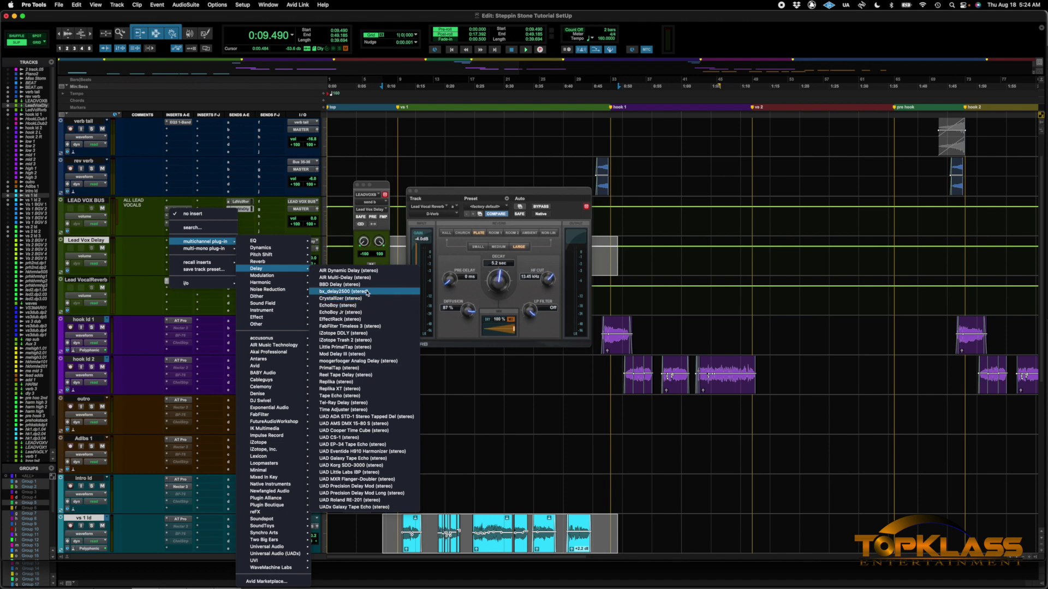
left_click(367, 355)
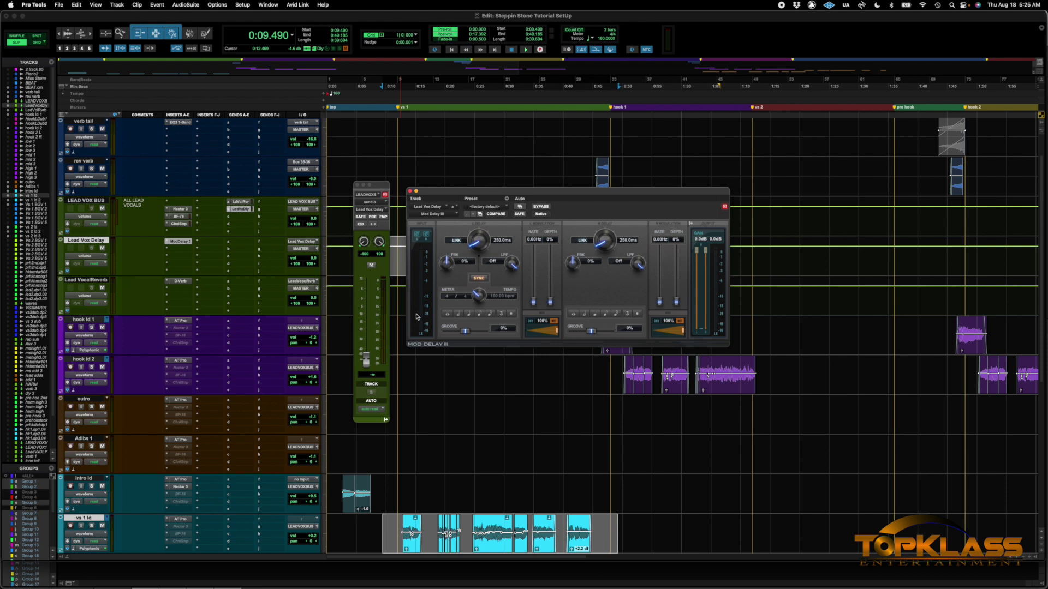
Link Mod Delay III's left and right sides and try the 750 ms and 375 ms note values
left_click(456, 241)
left_click(460, 314)
left_click(468, 315)
During playback, set the delay back to a 750 ms half-note and balance the send near -20.6 dB
key("space")
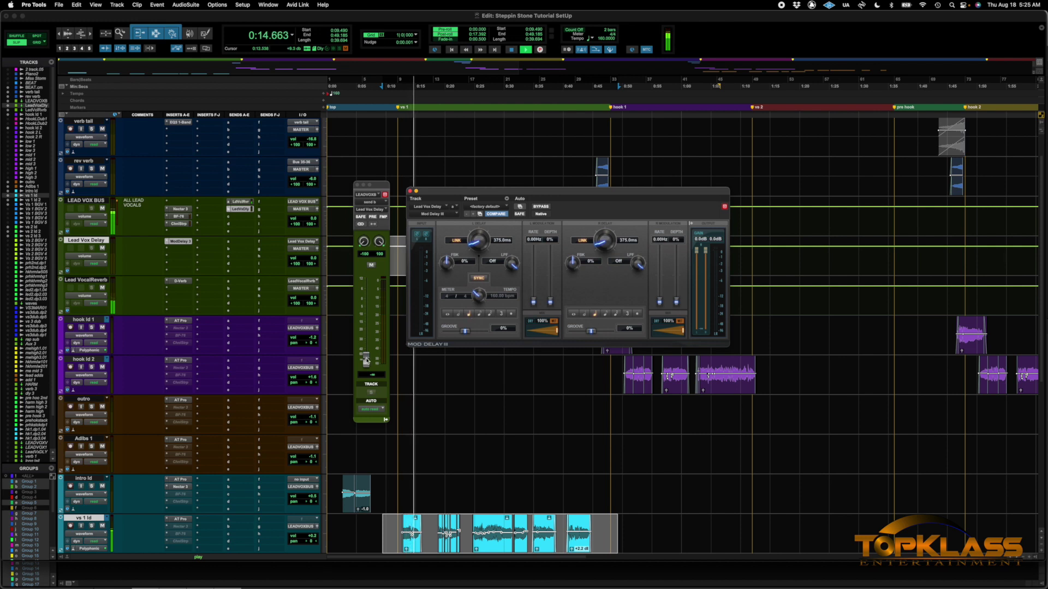
left_click_drag(366, 359, 365, 330)
left_click(461, 314)
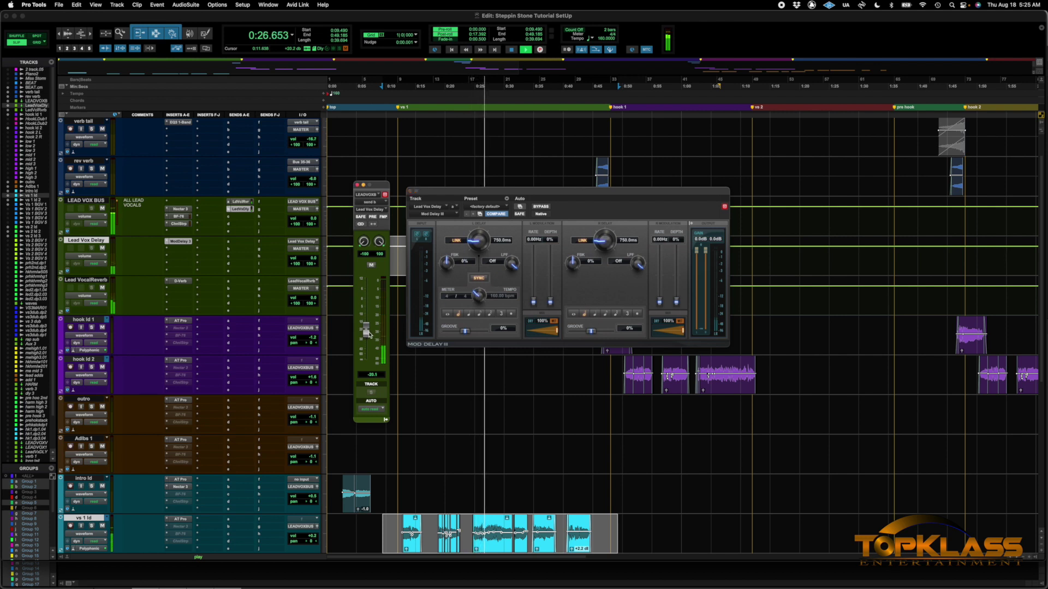
left_click_drag(368, 336, 368, 334)
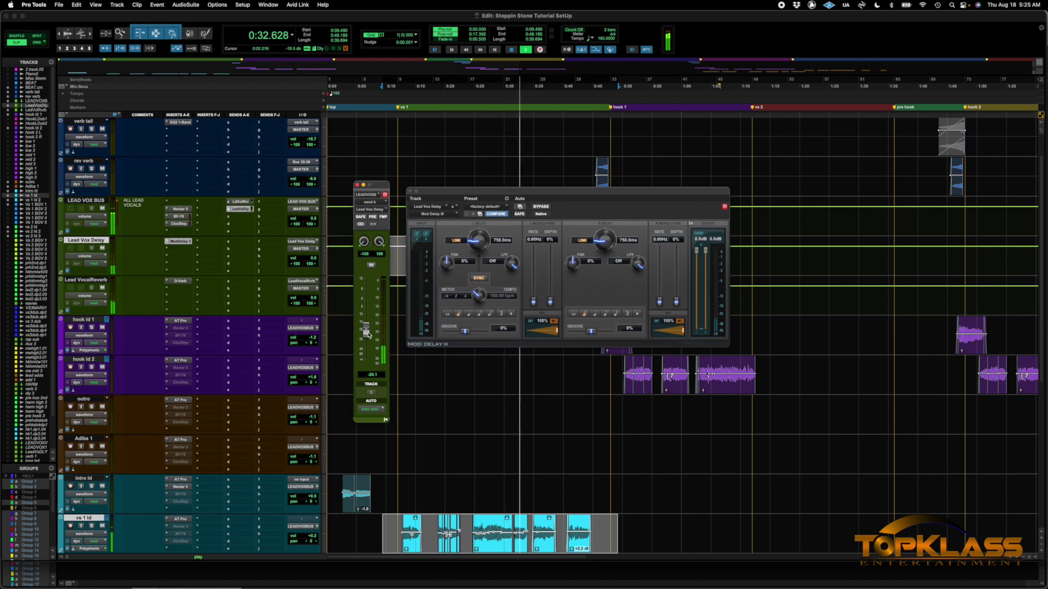
left_click_drag(368, 332, 368, 335)
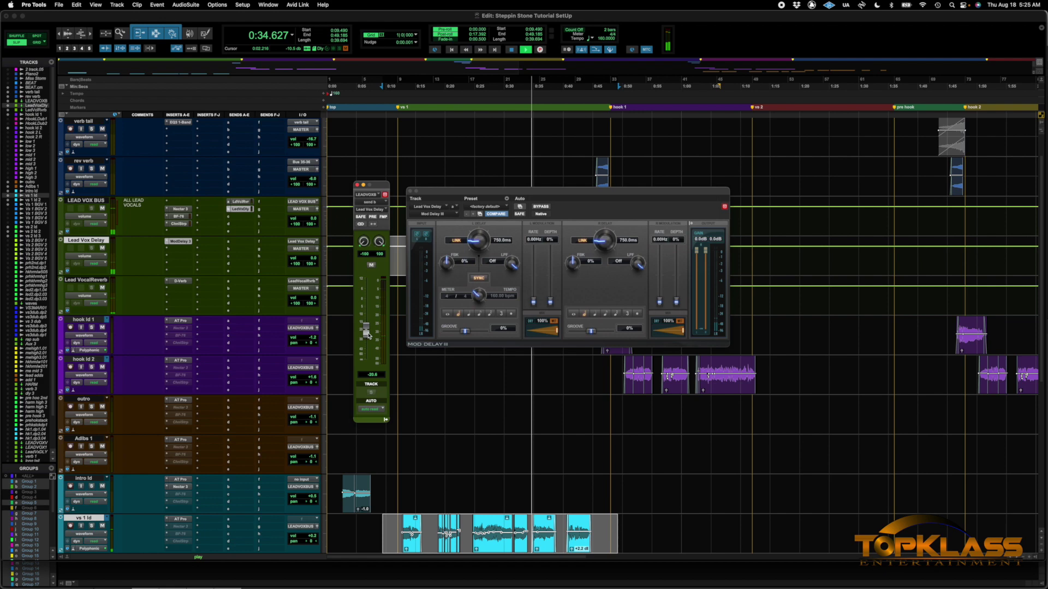
key("space")
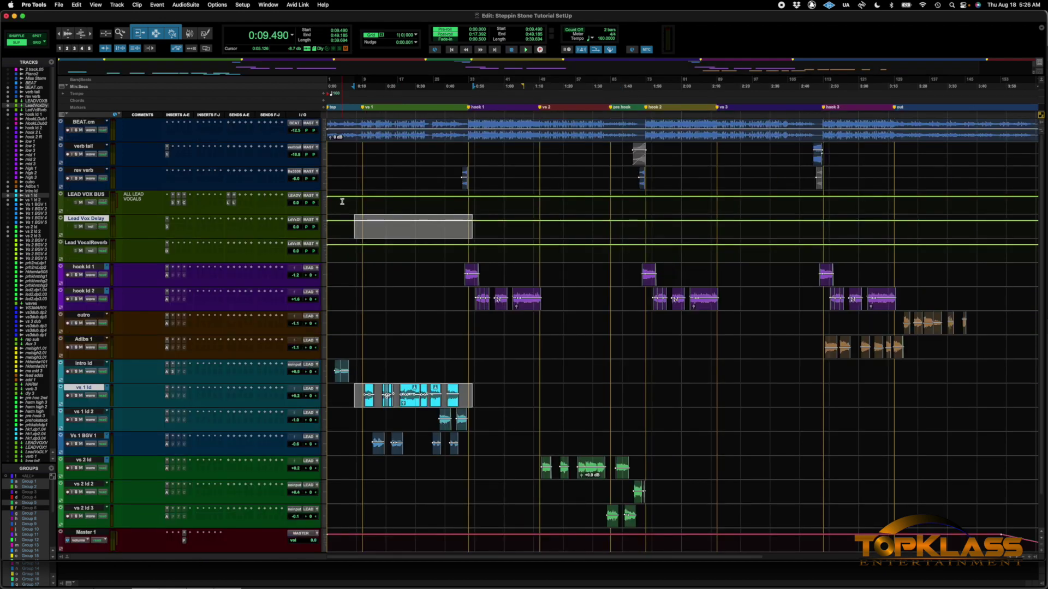
Save As Template named 'vocal chain template' under category delete, with media excluded
left_click(59, 5)
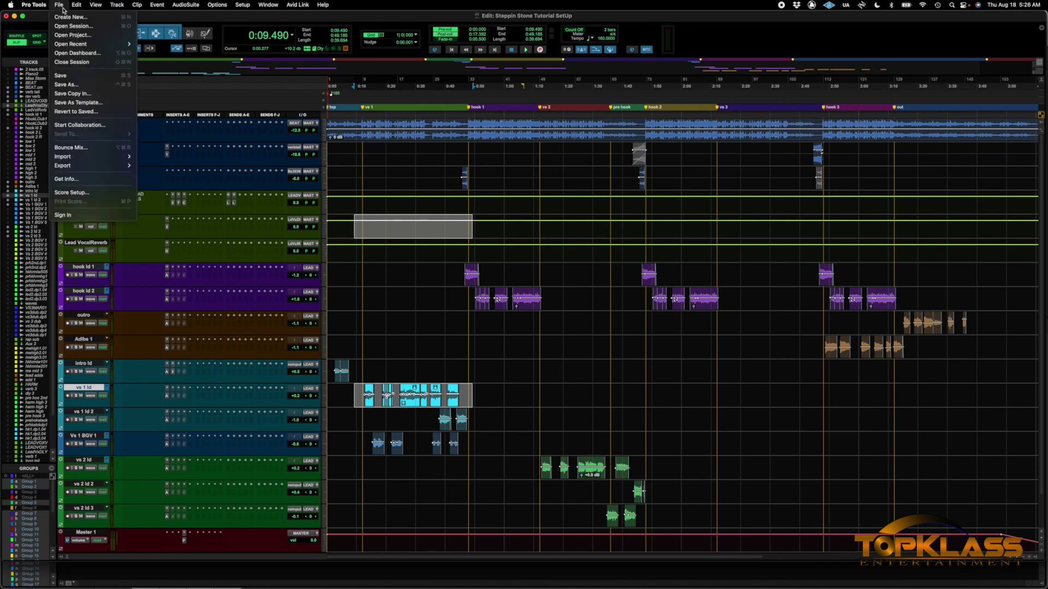
left_click(86, 104)
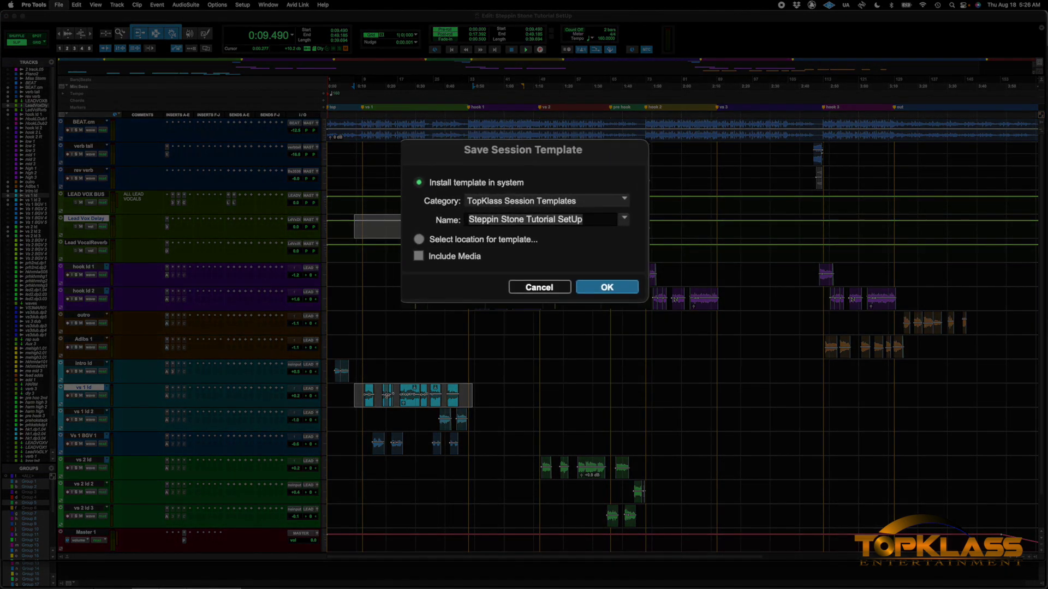
left_click(588, 195)
type("vocal ")
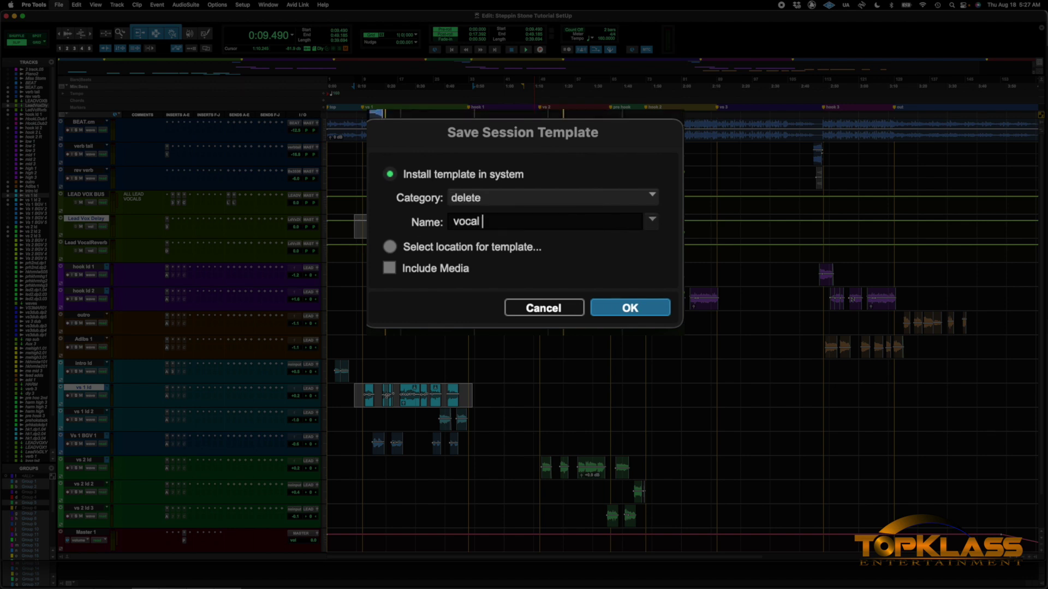
type("chain template")
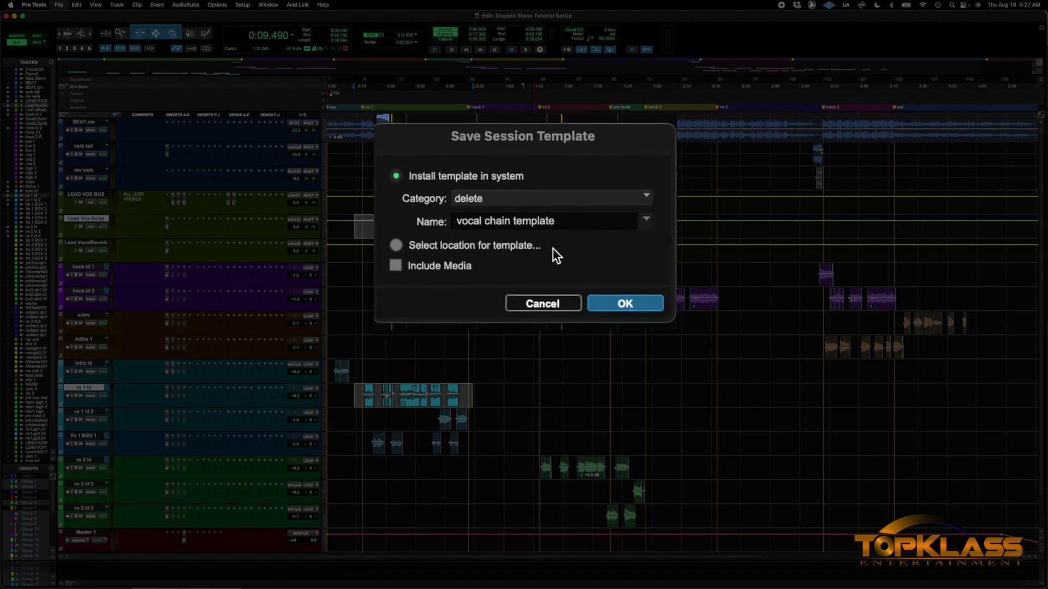
left_click(573, 260)
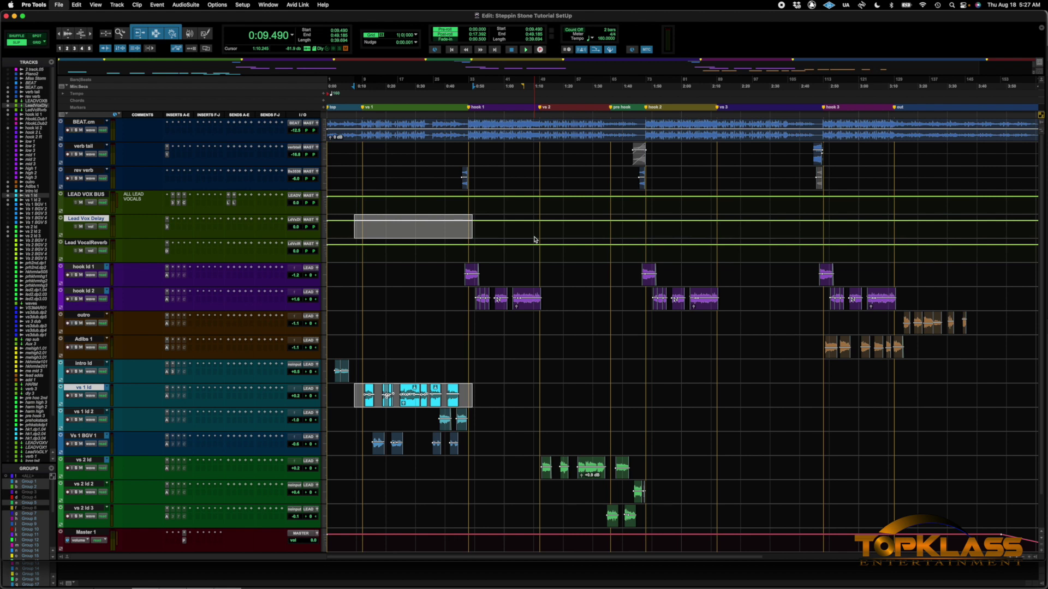
From the Dashboard, create a 24-bit session from 'vocal chain template' in the delete group
key("super+n")
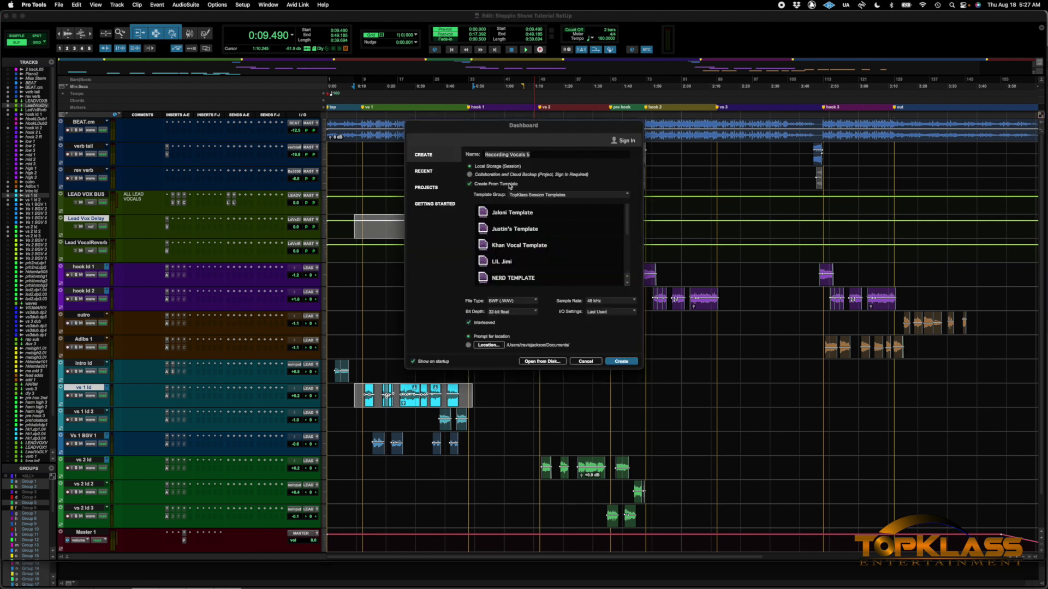
left_click(526, 193)
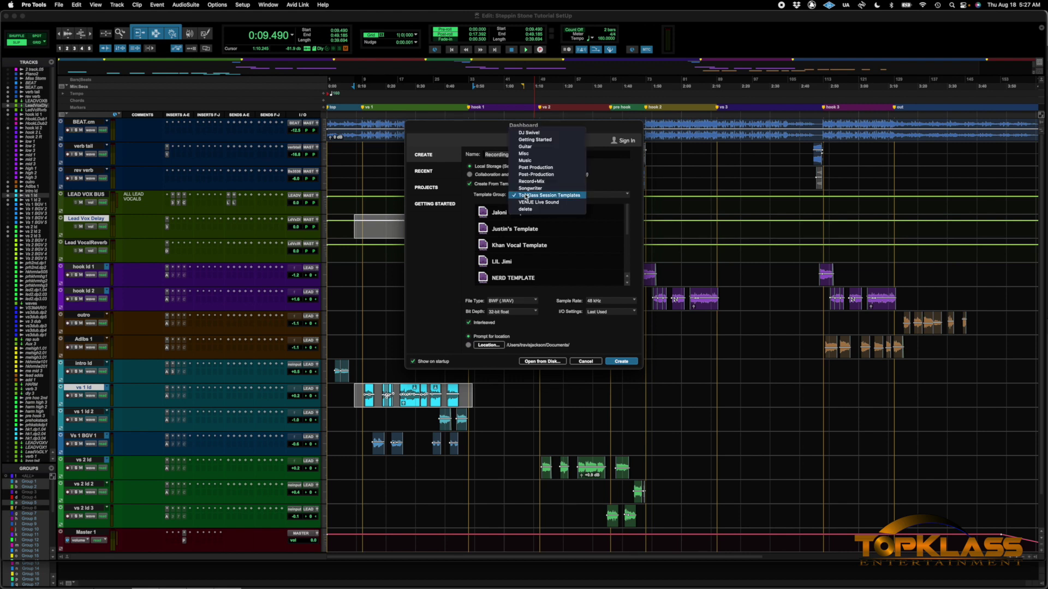
left_click(531, 209)
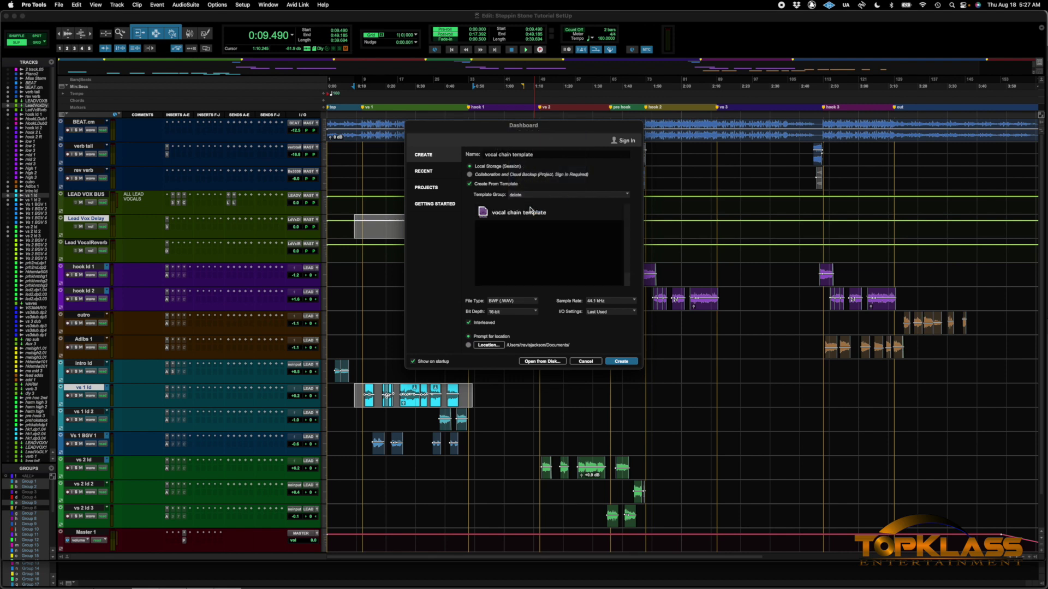
left_click(544, 213)
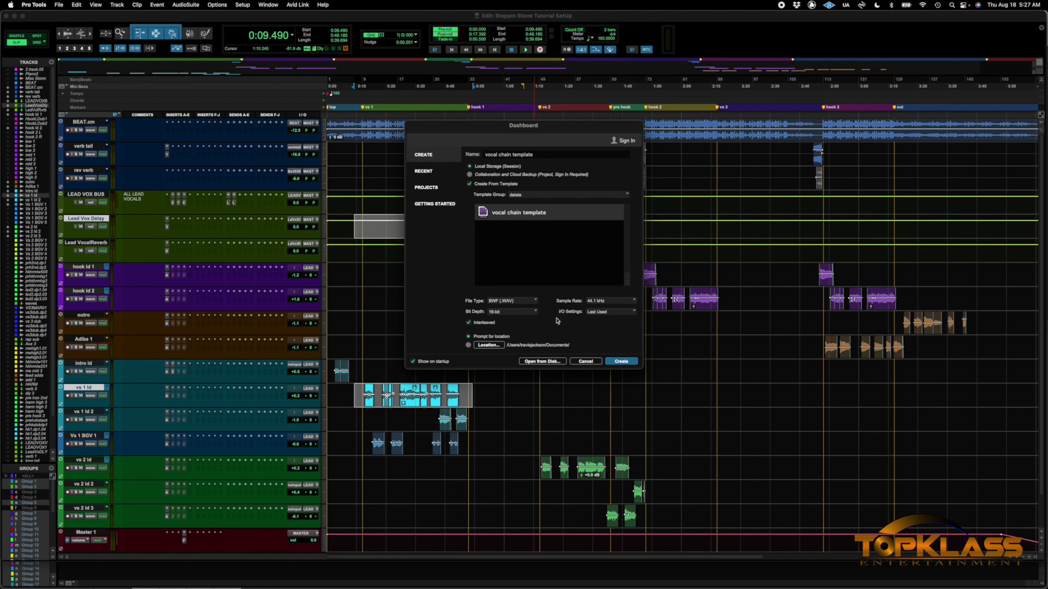
left_click(530, 315)
left_click(527, 321)
left_click(621, 361)
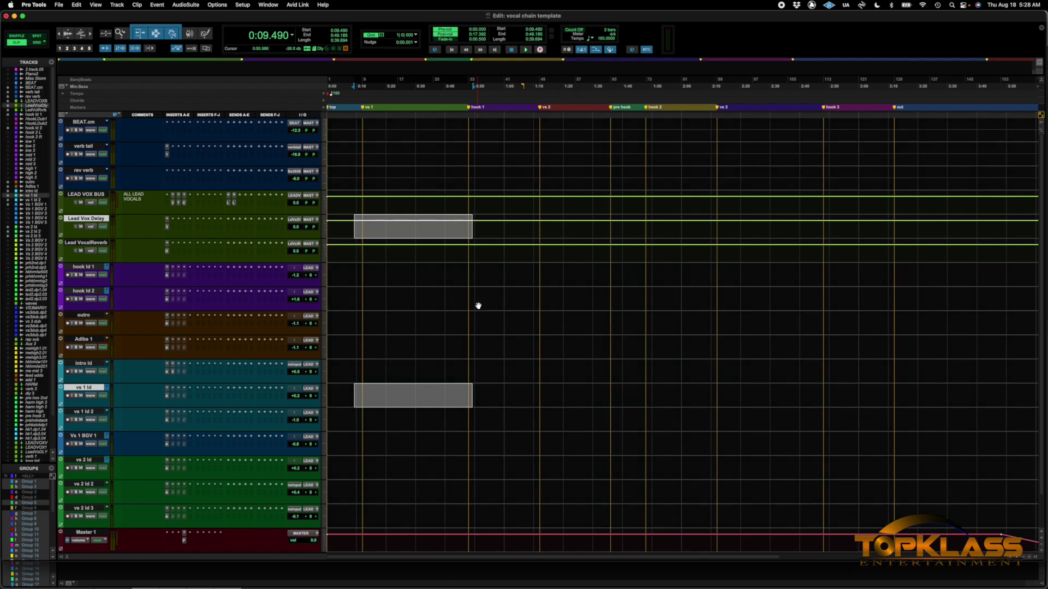
Clear the leftover selection, then select verb tail and rev verb and hide them
left_click(430, 323)
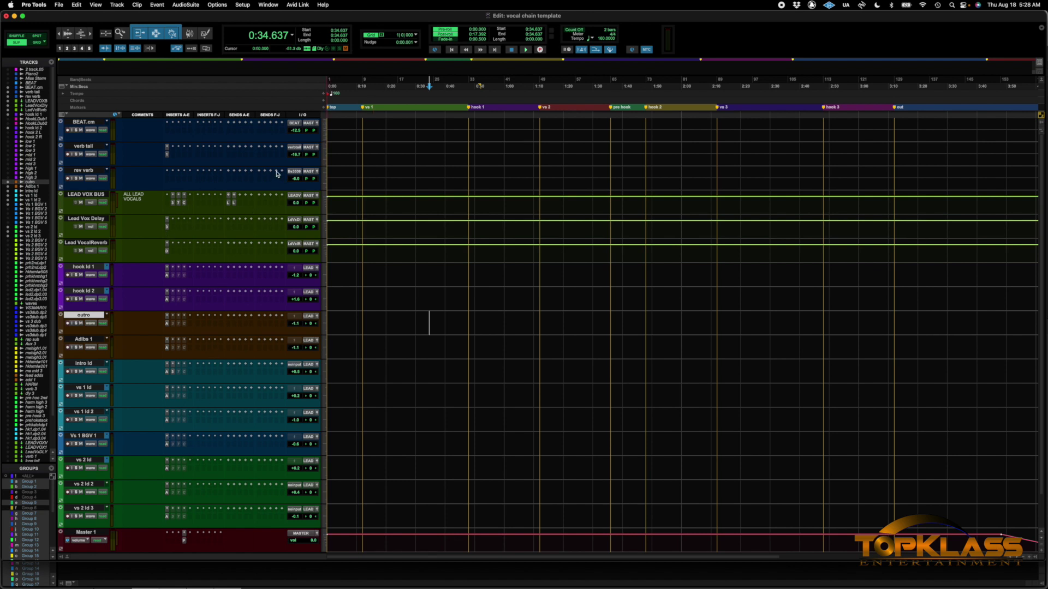
left_click(92, 148)
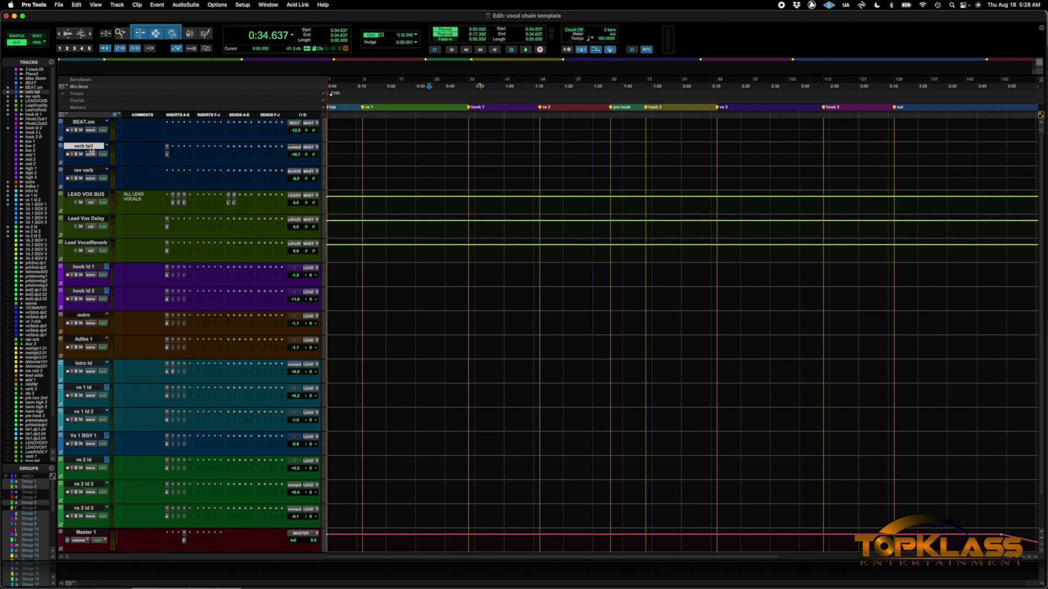
left_click(89, 171, "shift")
right_click(89, 171)
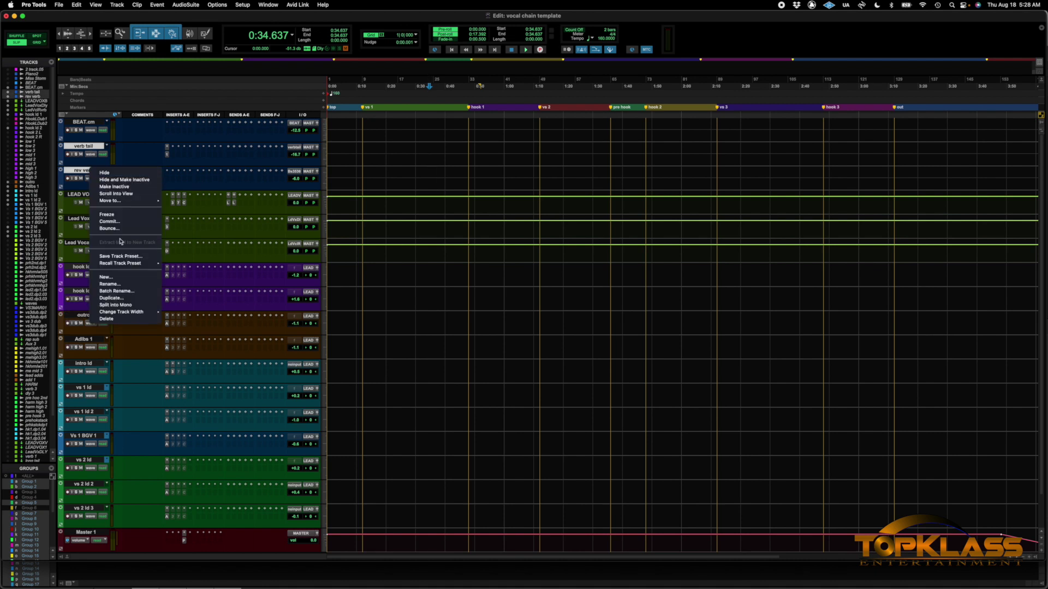
left_click(121, 319)
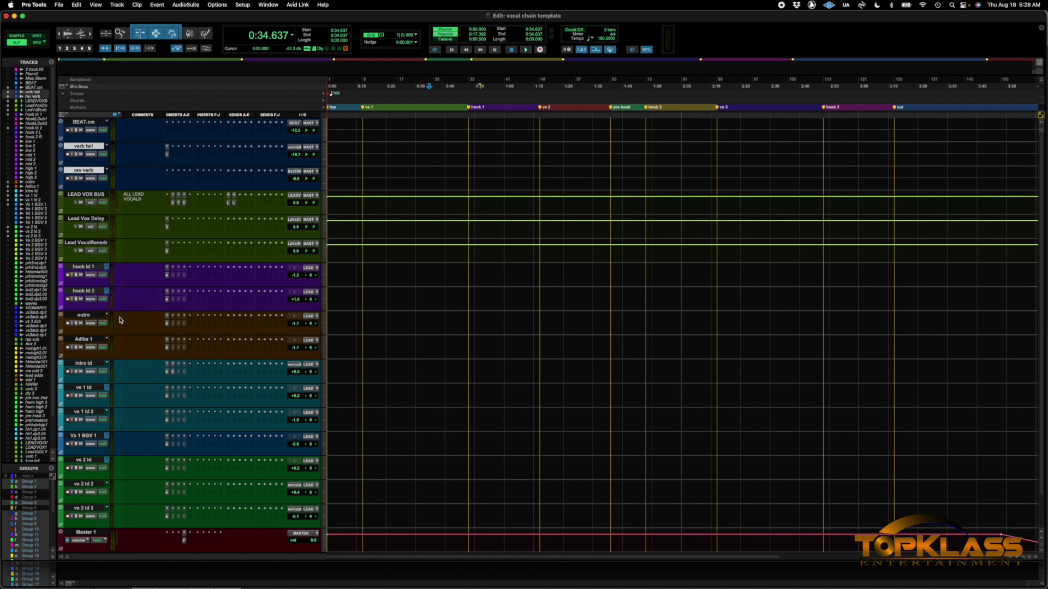
Save As Template reusing the name 'vocal chain template' in delete, and replace the existing copy
left_click(59, 4)
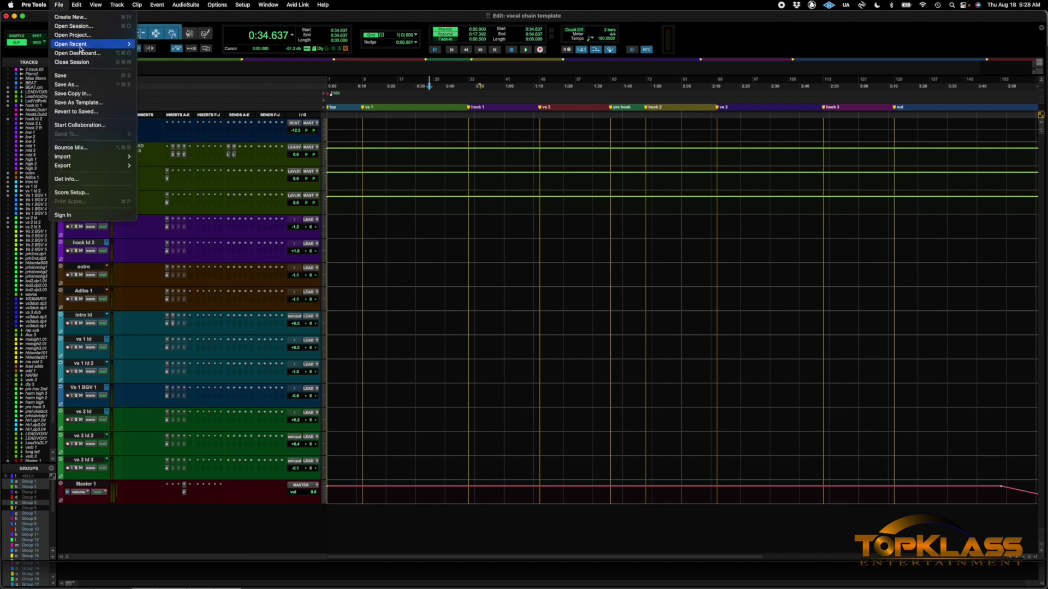
left_click(100, 102)
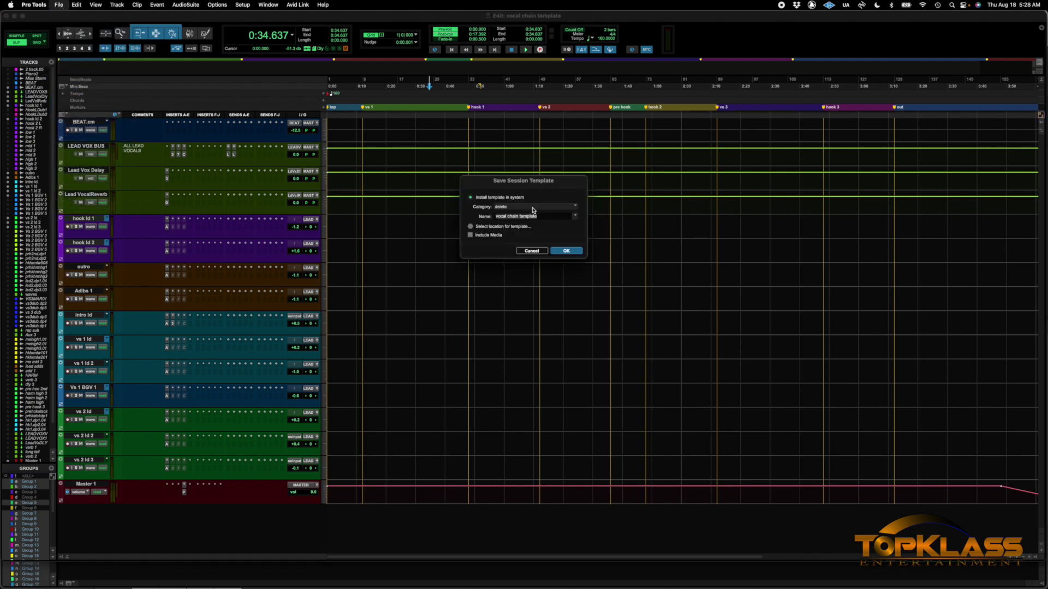
left_click(575, 216)
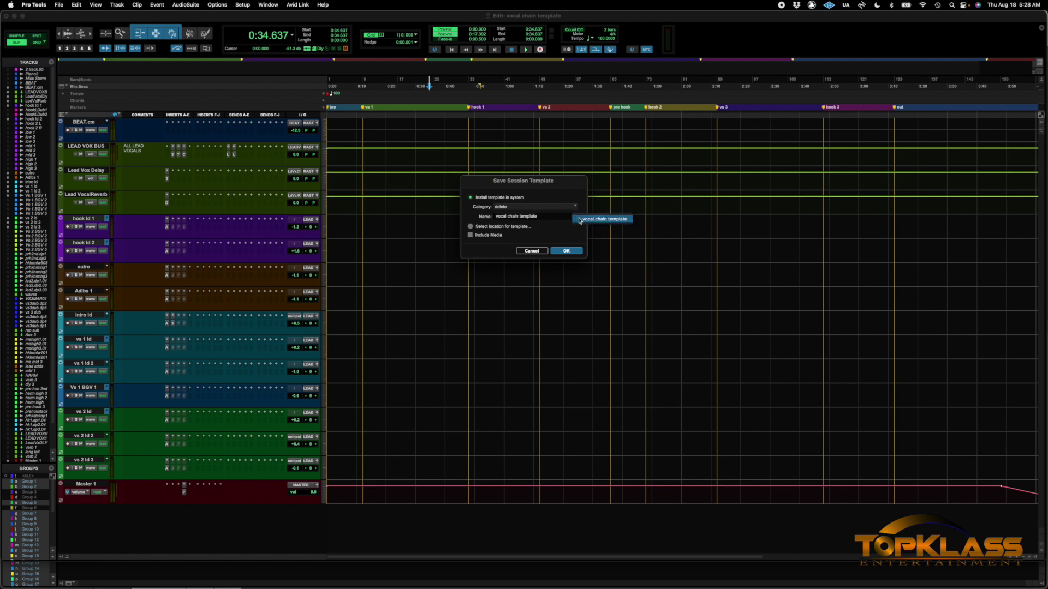
left_click(580, 219)
left_click(559, 250)
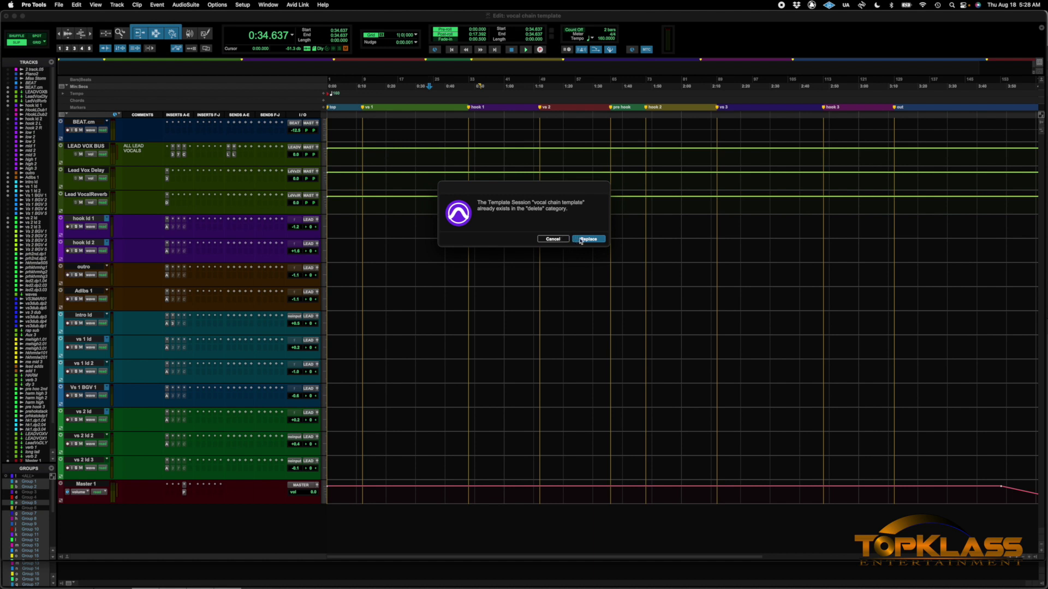
left_click(580, 240)
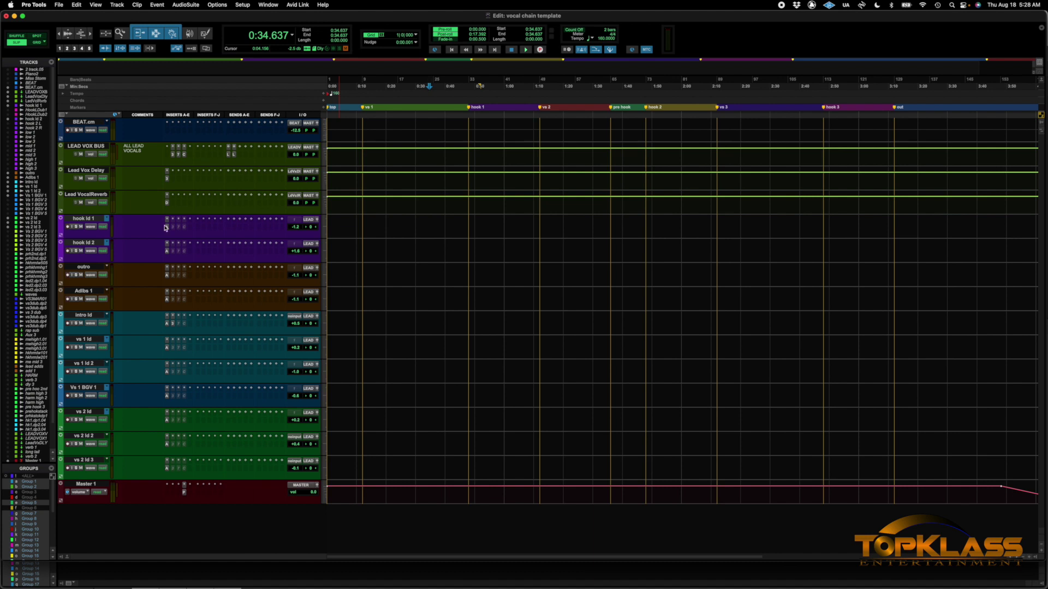
In the Mix window, open intro ld's Auto-Tune Pro and enable Use Low Latency
key("super+equal")
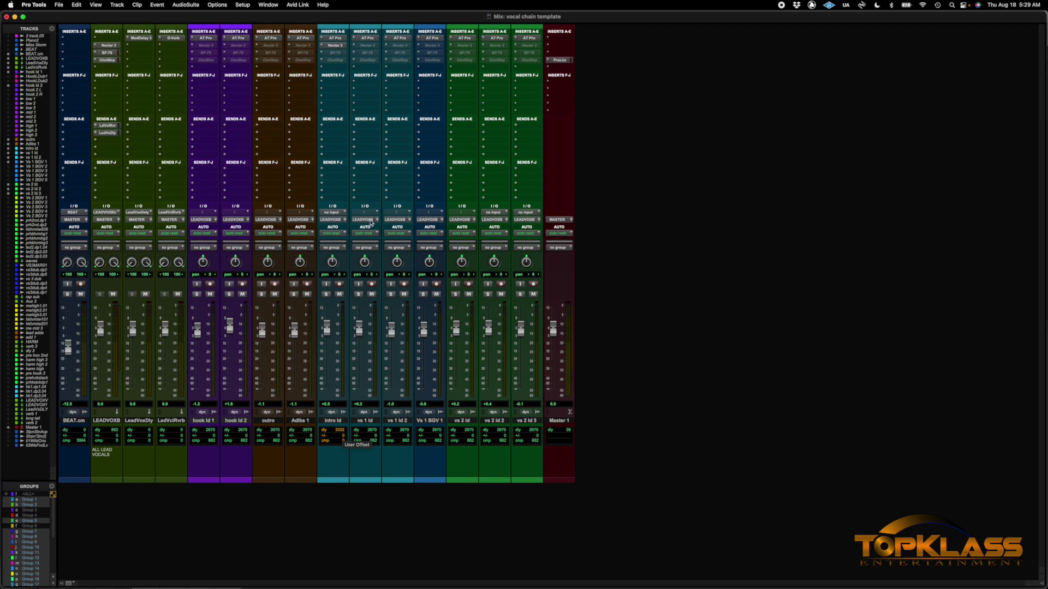
left_click(339, 40)
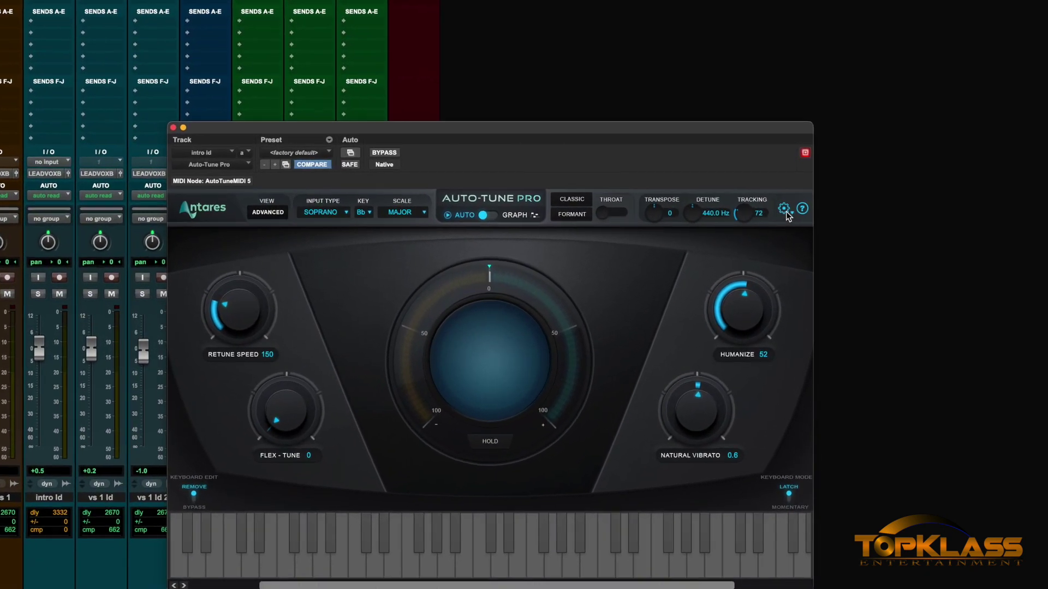
left_click(784, 210)
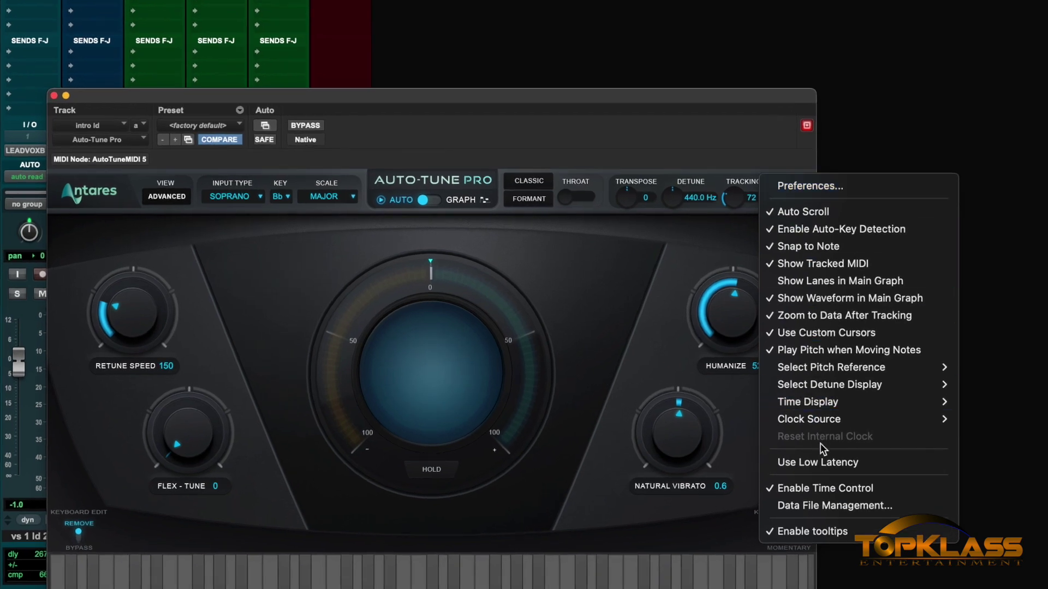
left_click(825, 464)
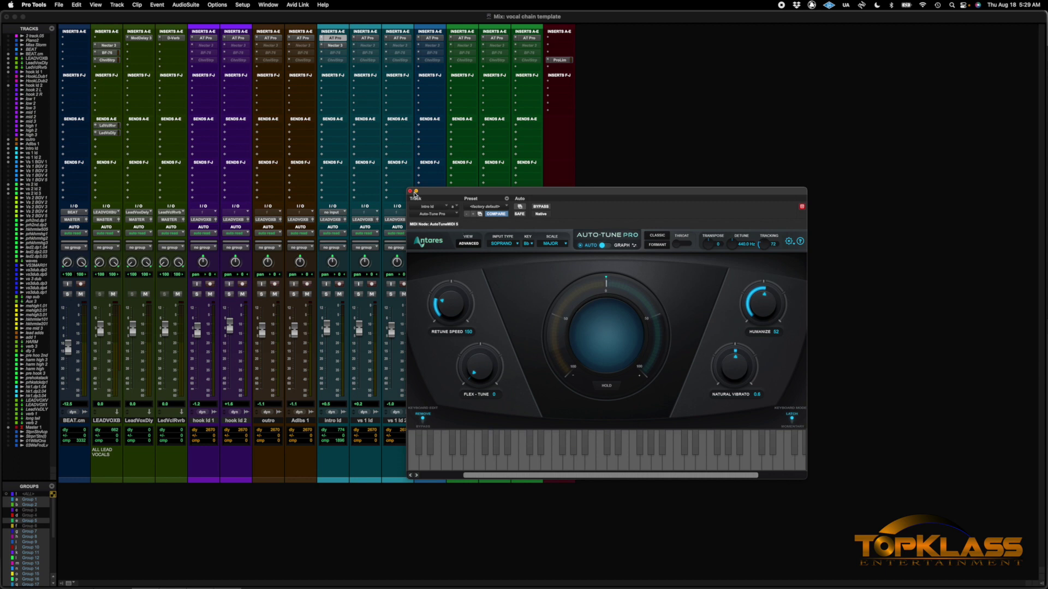
Close Auto-Tune and deactivate the Nectar 3 inserts on LEADVOXB and intro ld
left_click(409, 191)
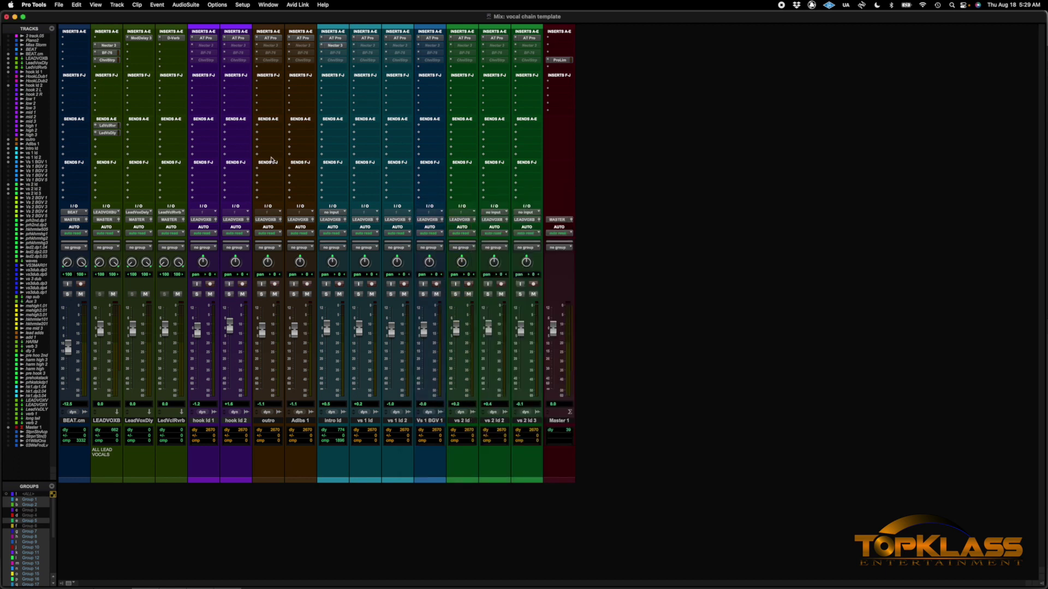
left_click(111, 46, "ctrl+super")
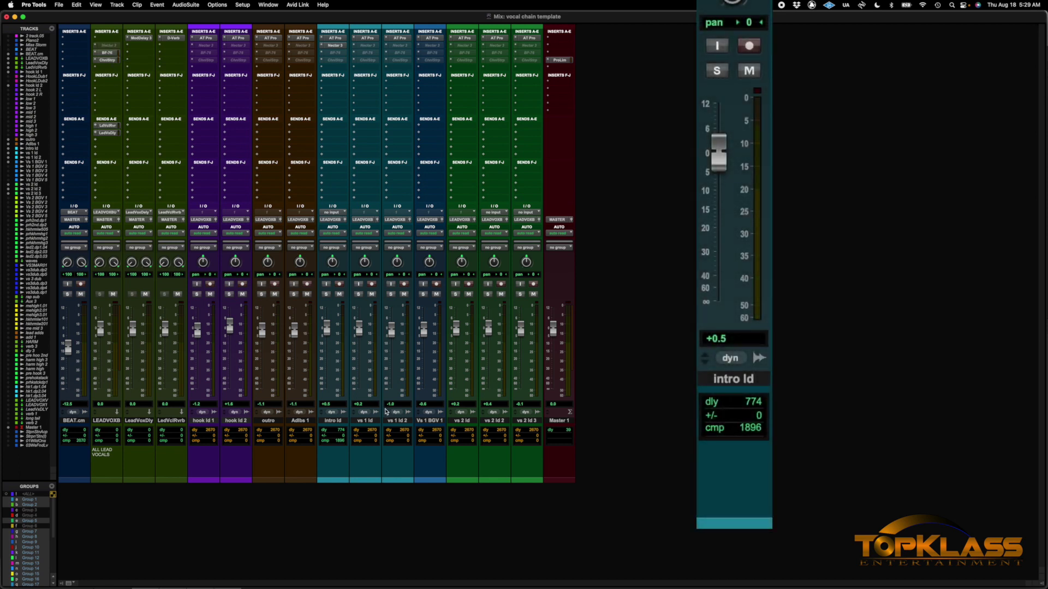
left_click(336, 46, "ctrl+super")
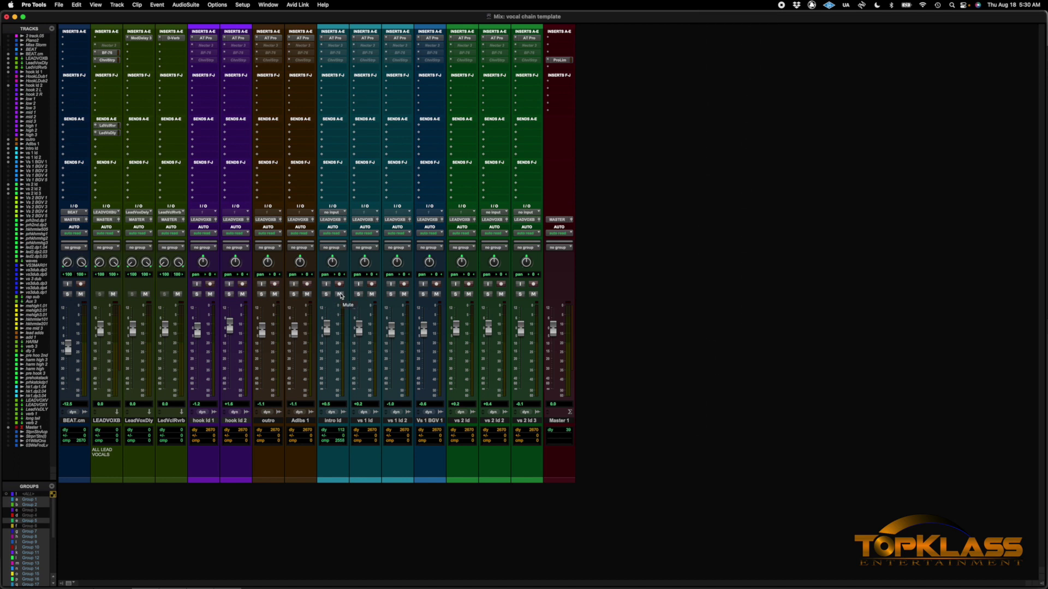
Set intro ld's input to MIC/LINE 3 and toggle its input monitoring on and off
left_click(332, 212)
mouse_move(343, 212)
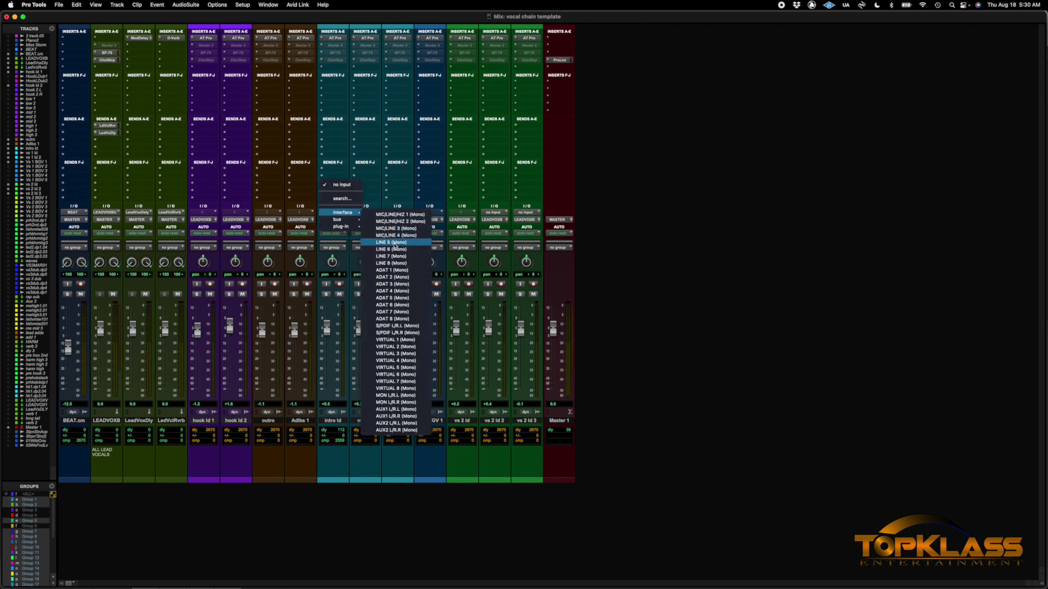
left_click(397, 229)
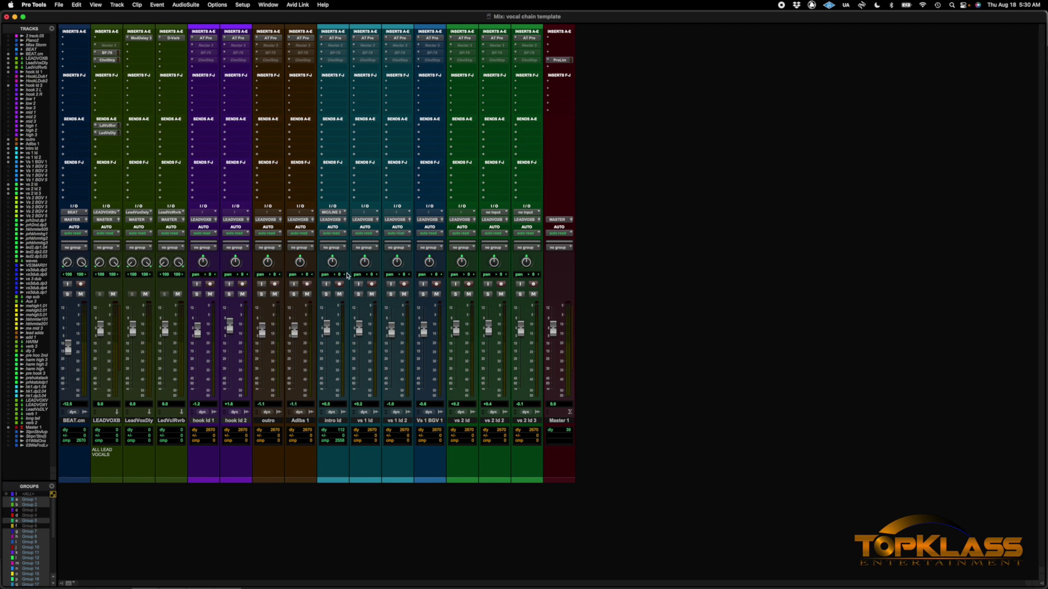
left_click(327, 284)
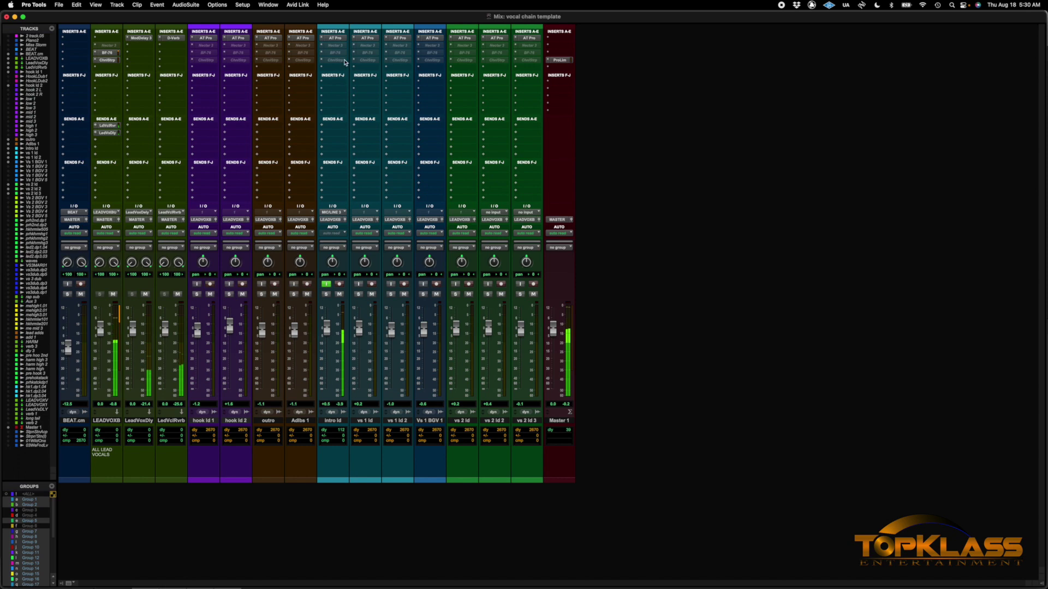
left_click(327, 284)
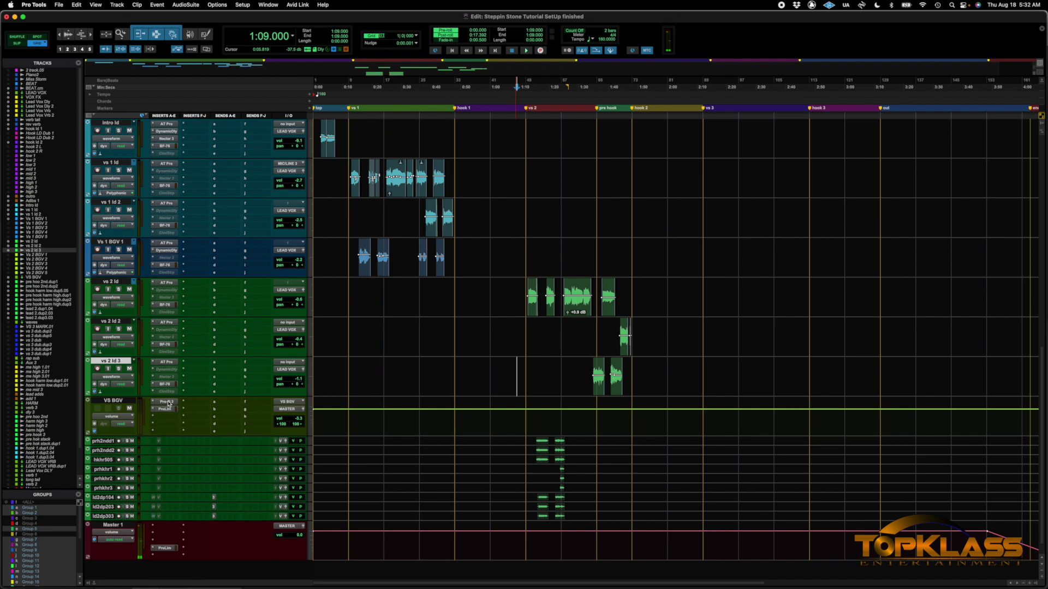
Inspect the Pro-Q 3 and Pro Limiter inserts on VS BGV, then close them
left_click(166, 403)
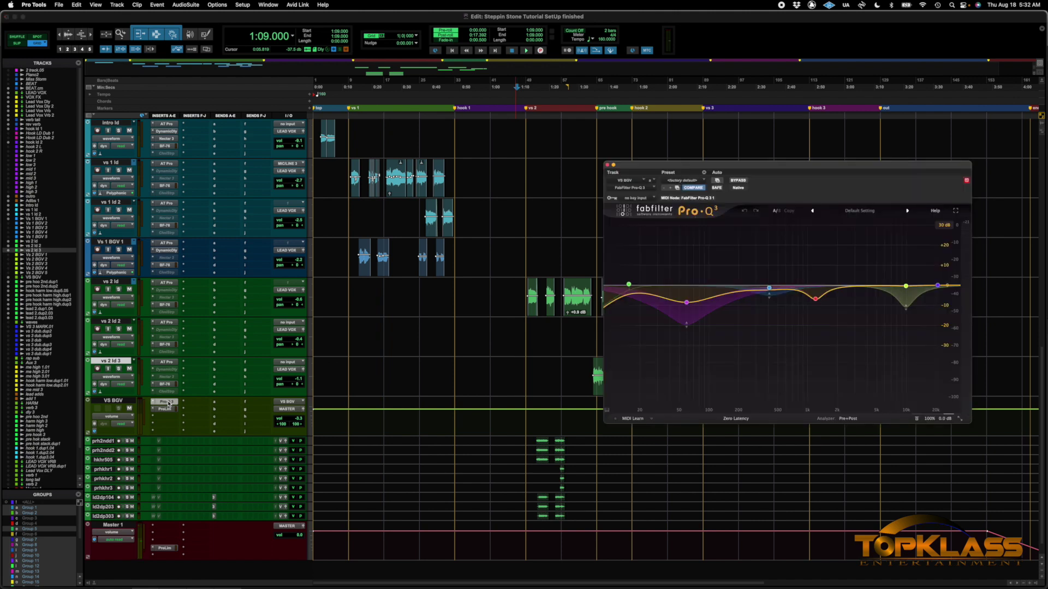
left_click(166, 409)
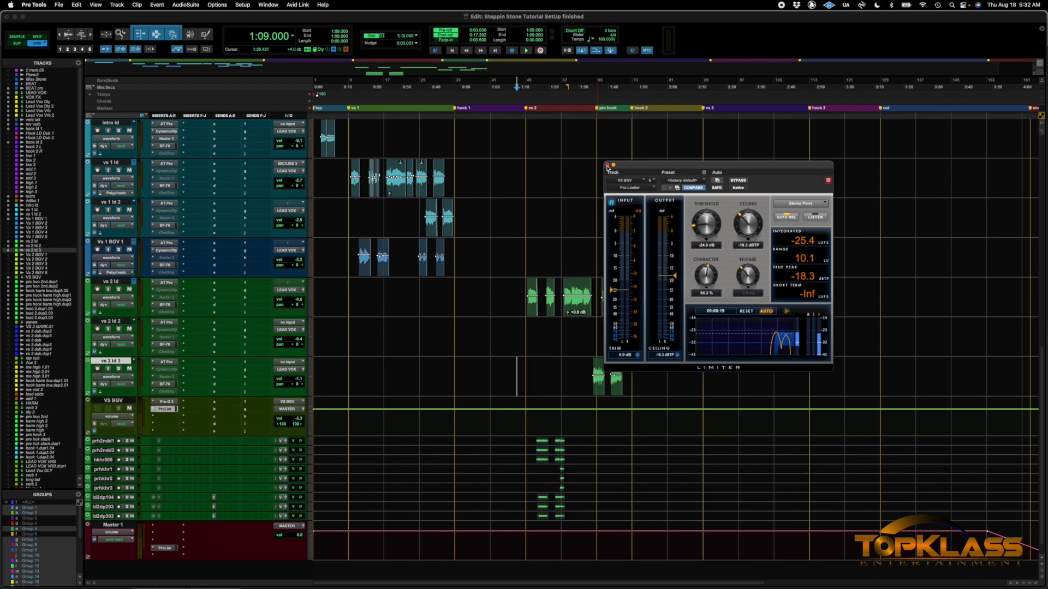
left_click(607, 164)
Play a selection across the vocal FX tracks, restart from the session start, and shrink all track heights
scroll(560, 254, "up", 15)
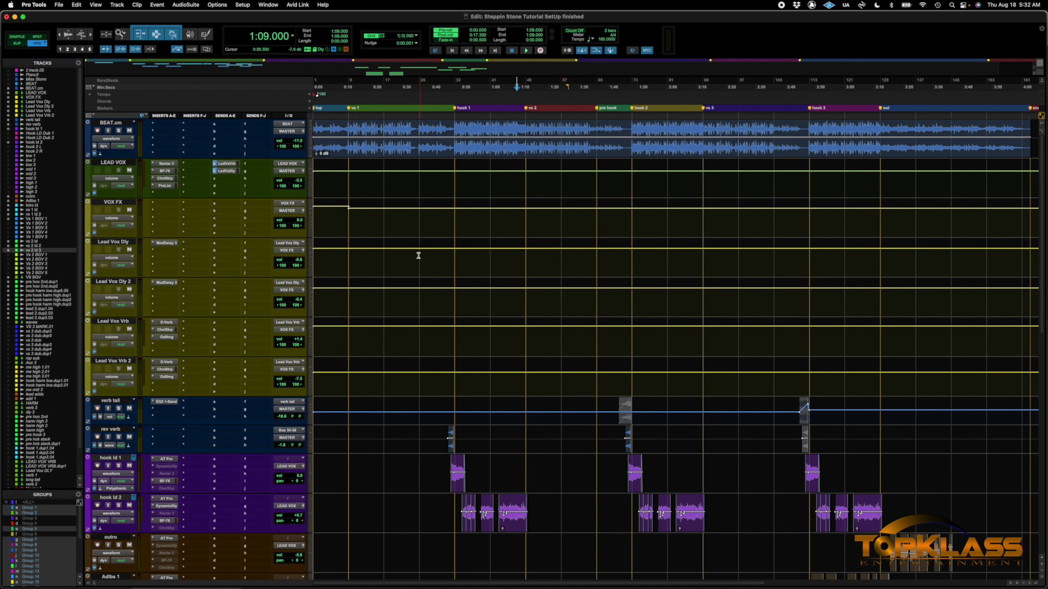
left_click_drag(418, 255, 513, 382)
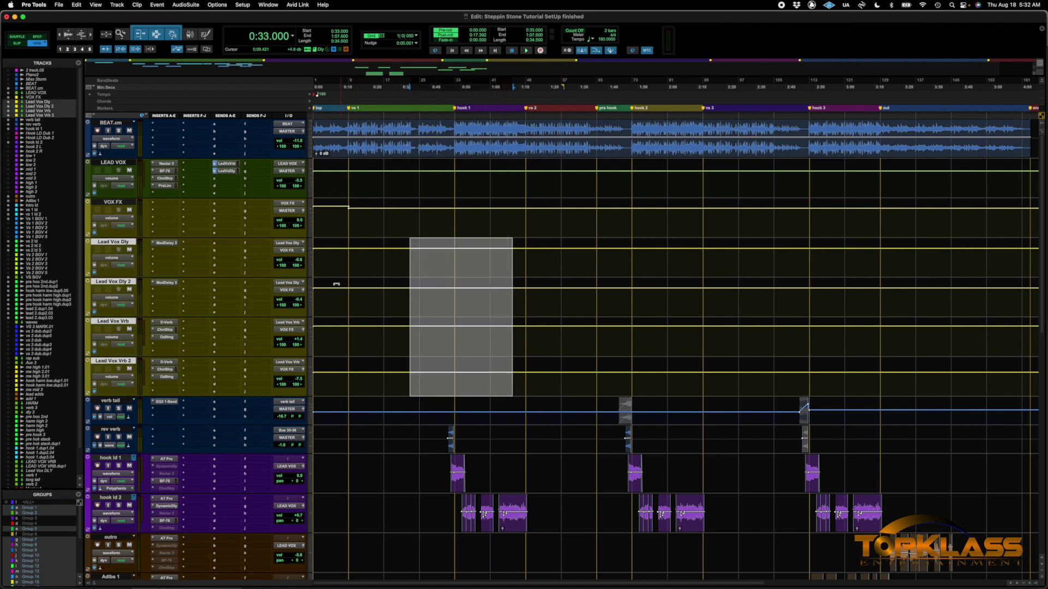
key("space")
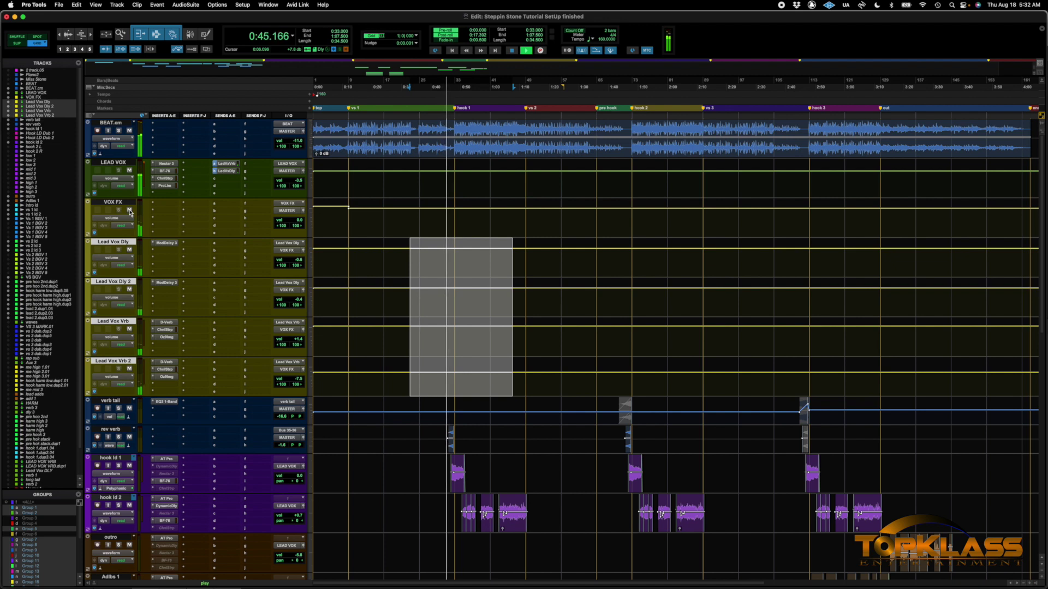
key("space")
key("Return")
key("space")
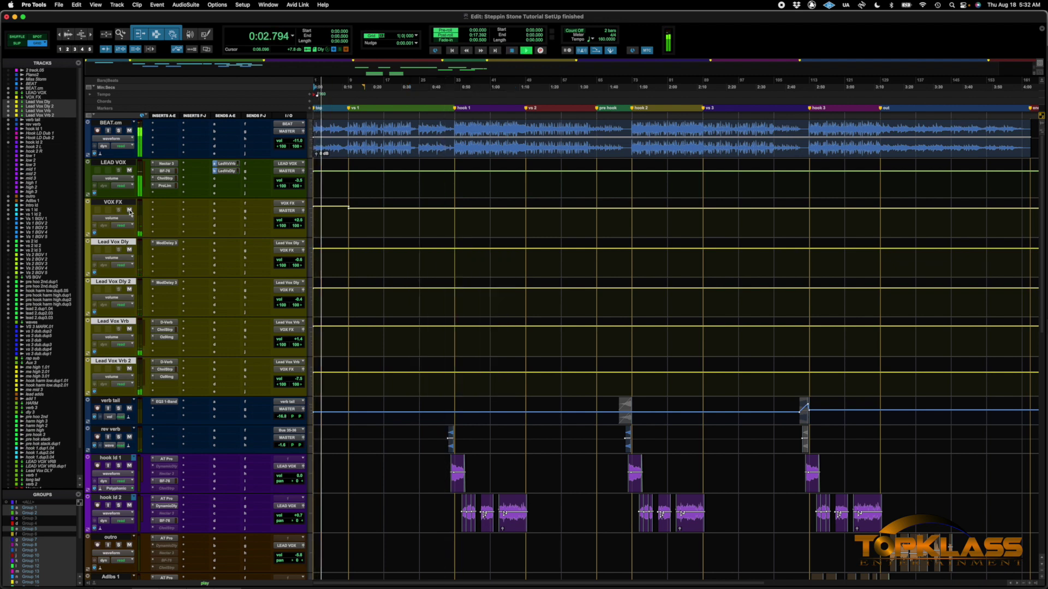
scroll(130, 212, "down", 6)
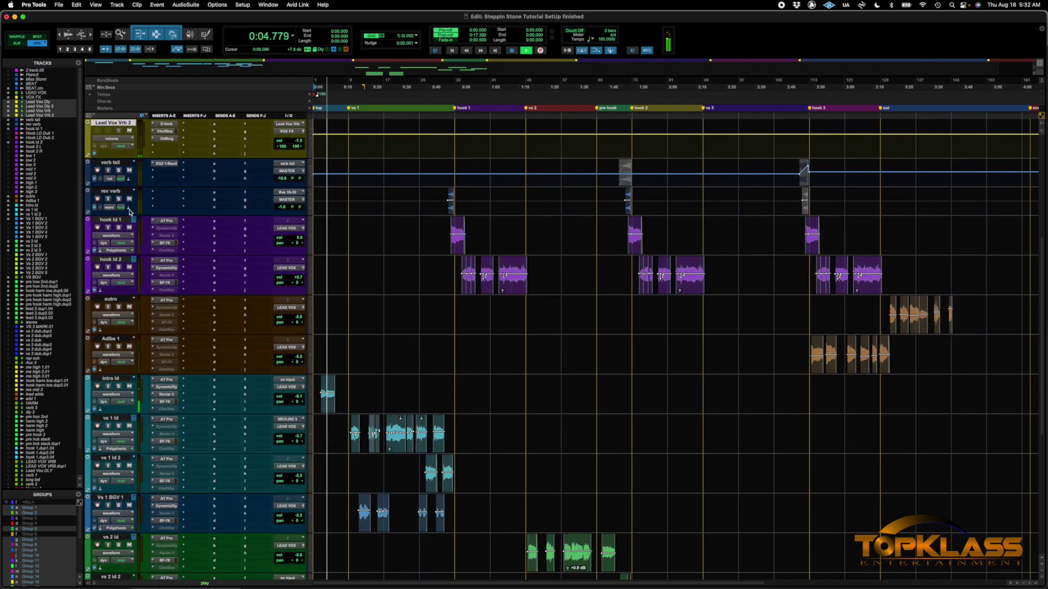
scroll(130, 211, "down", 2)
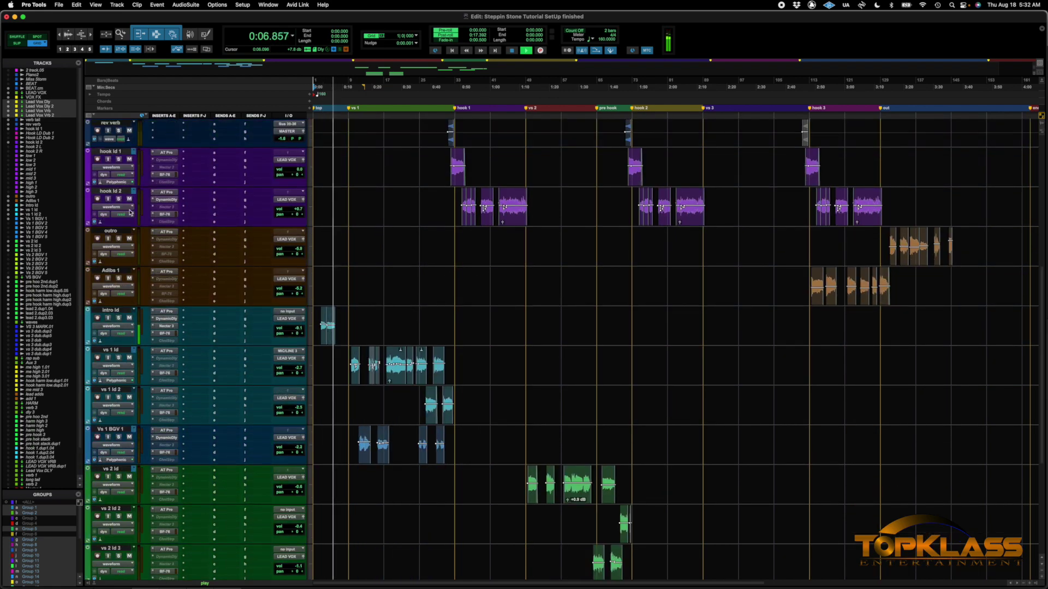
key("ctrl+alt+Down")
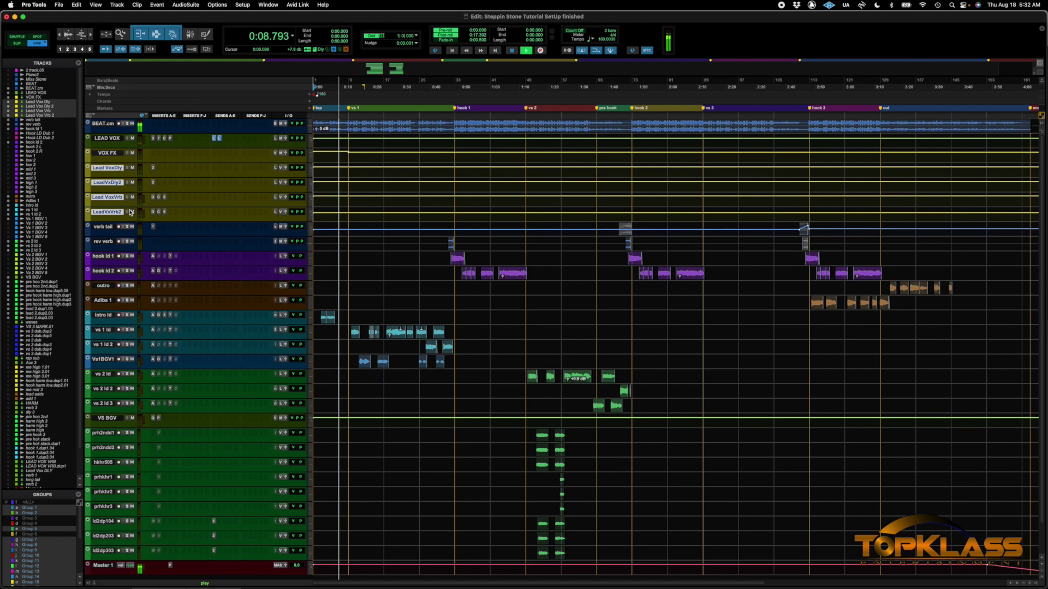